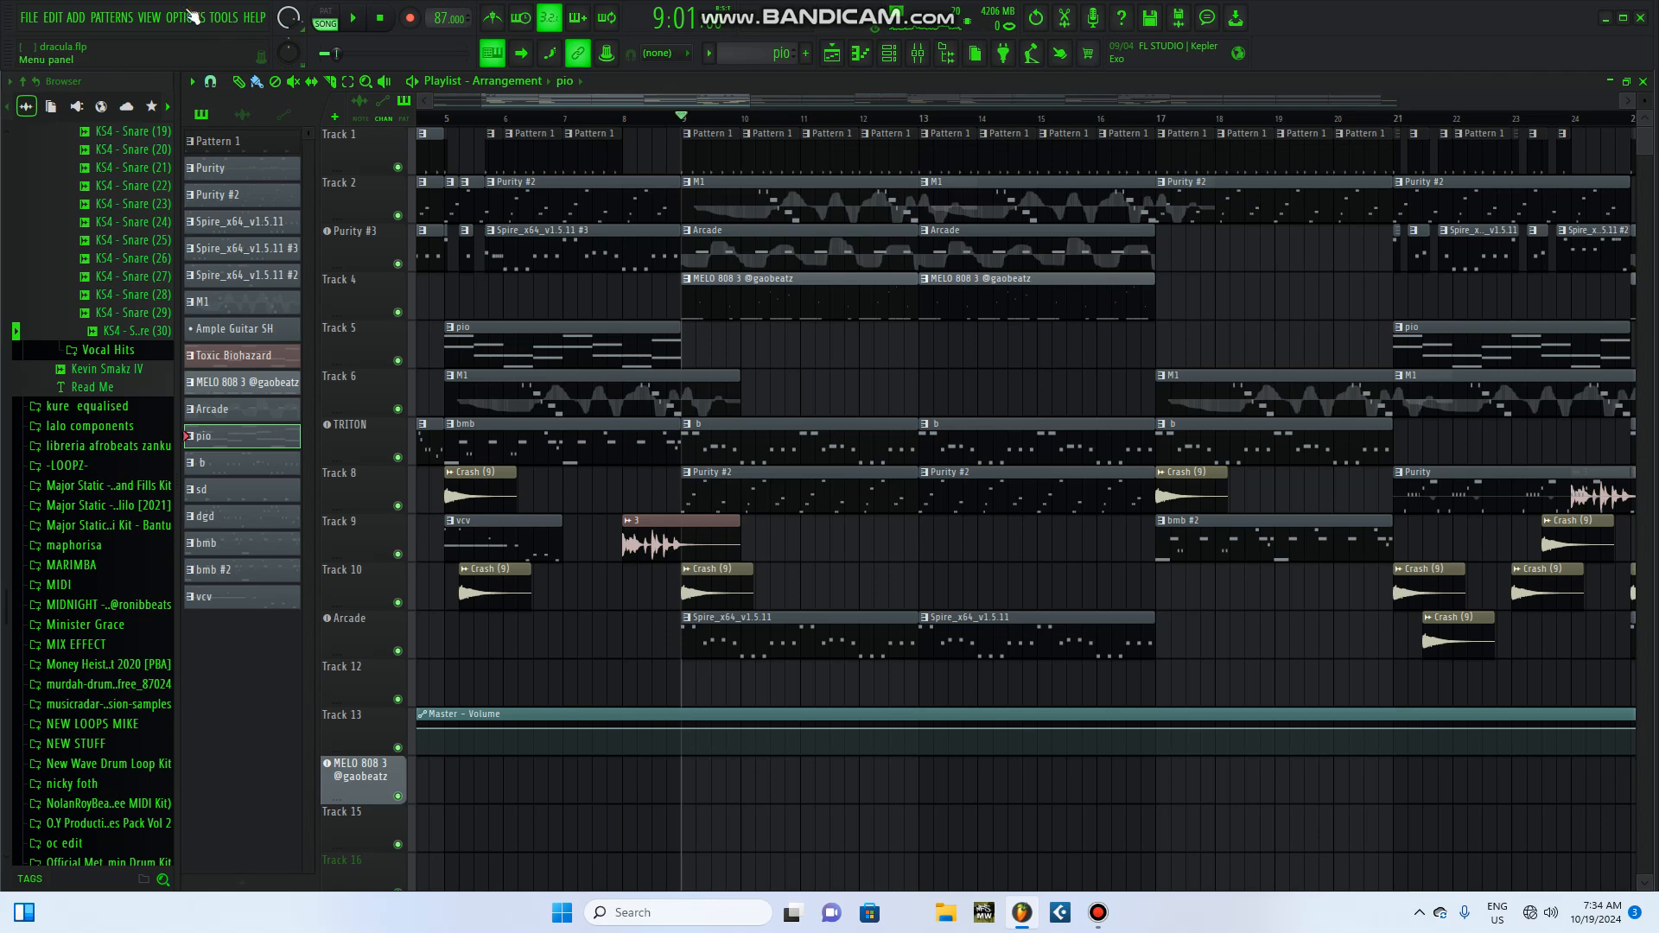
Step: Check the program's edition and version on the About page of the settings, and close the settings window
left_click(198, 26)
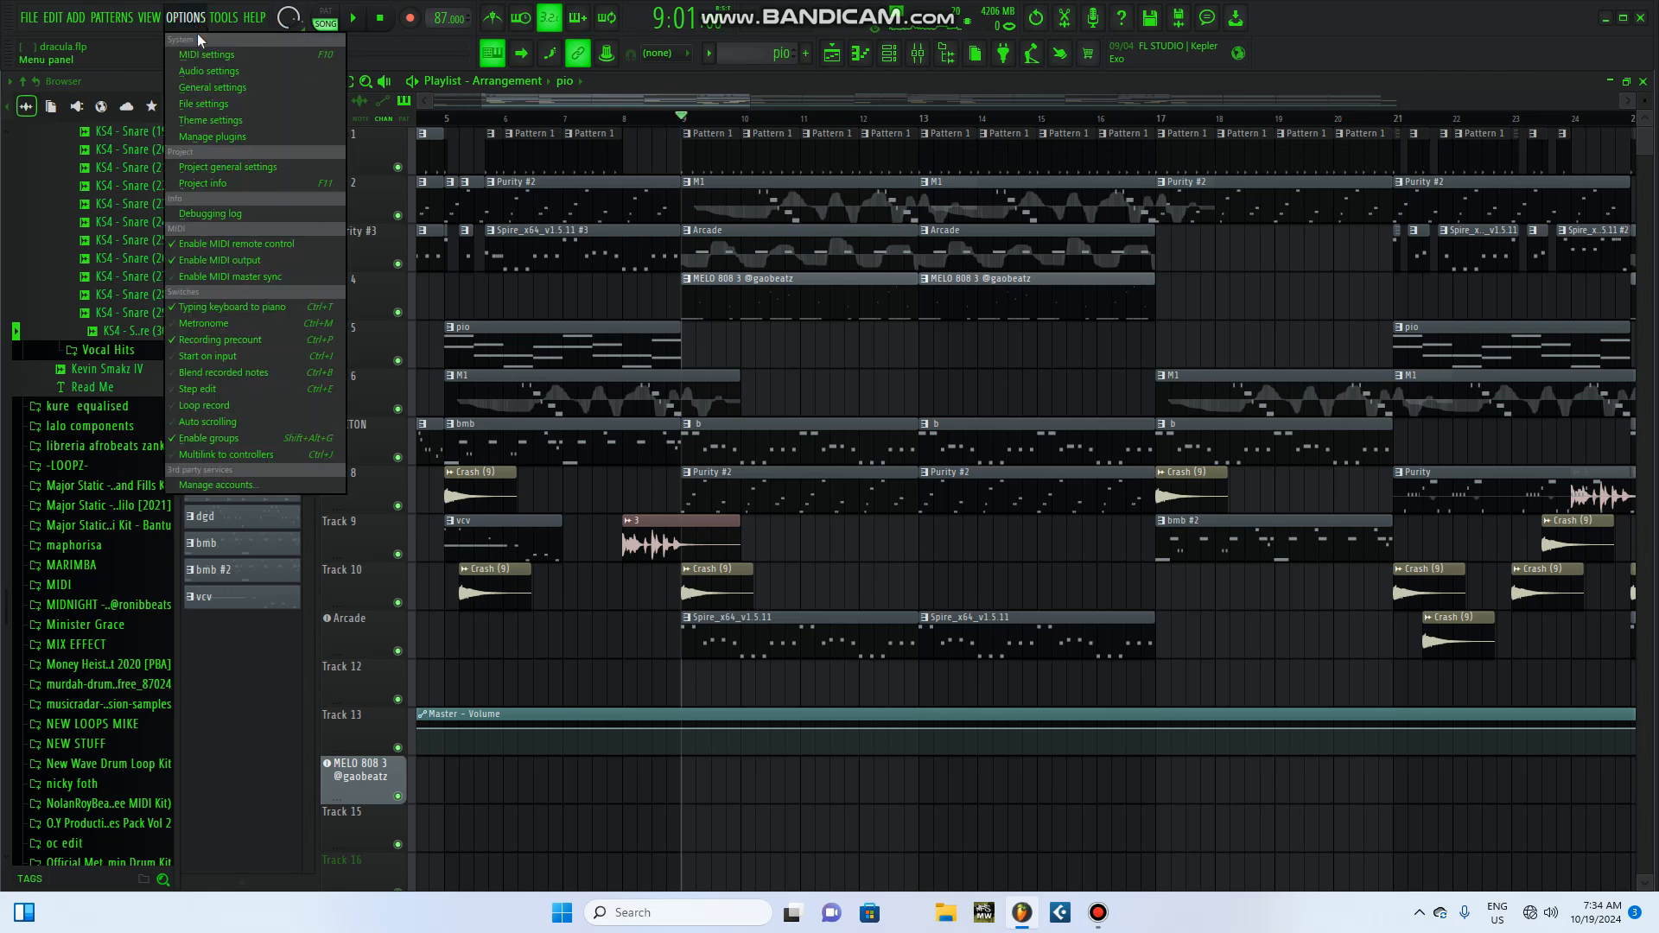
left_click(248, 72)
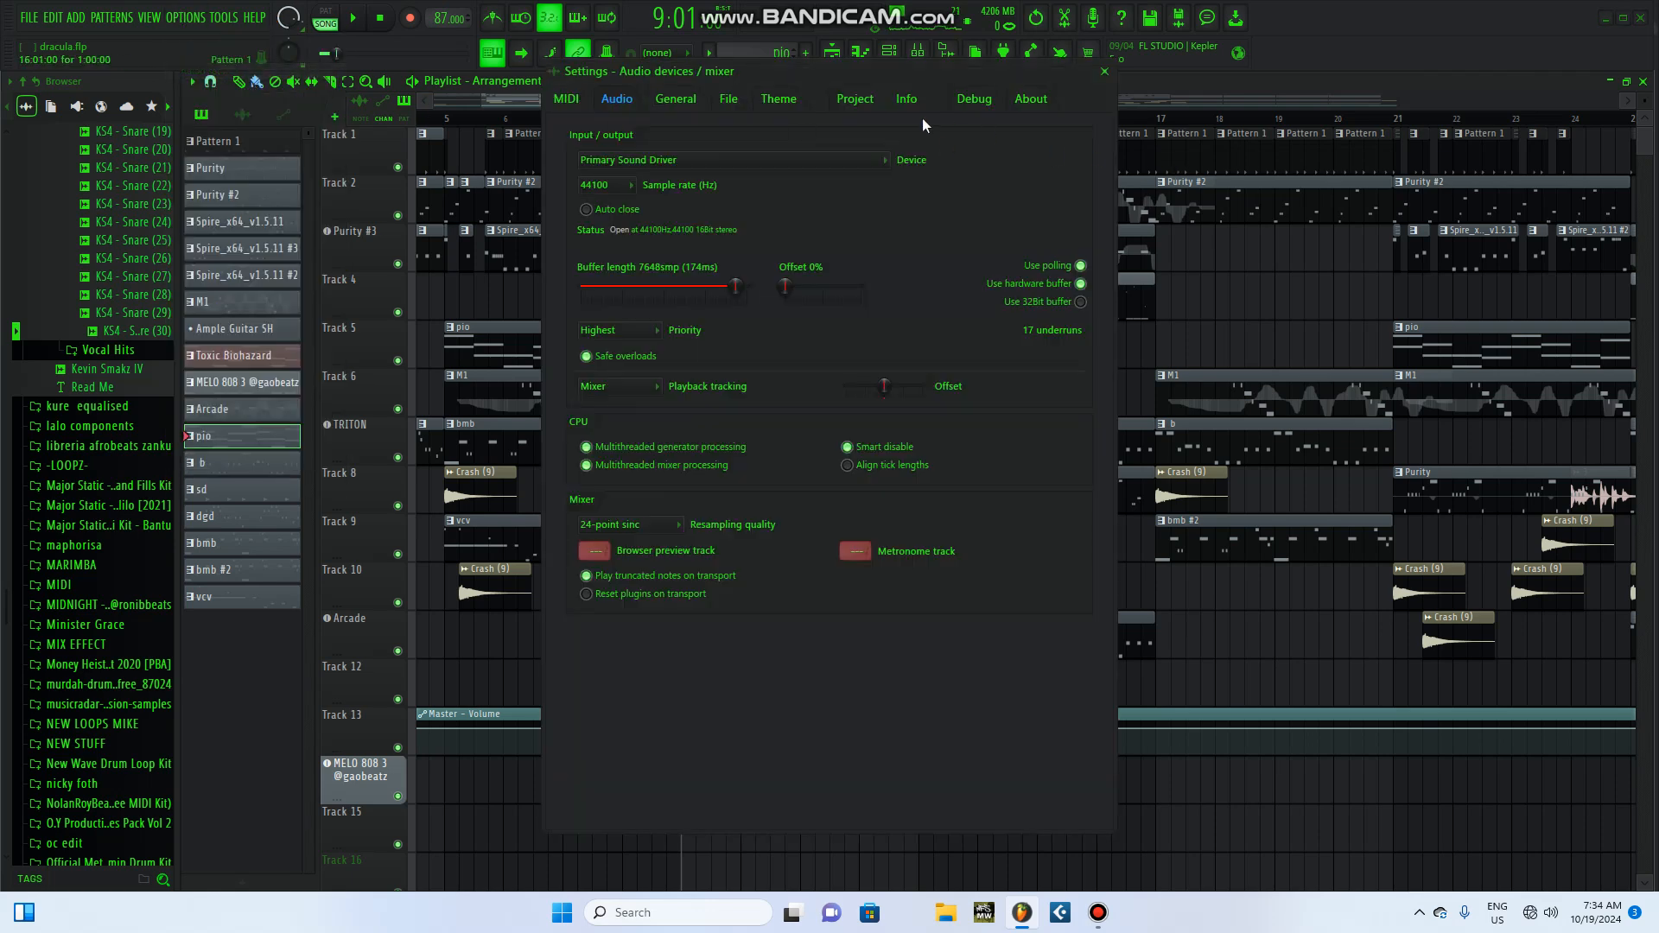
left_click(1029, 99)
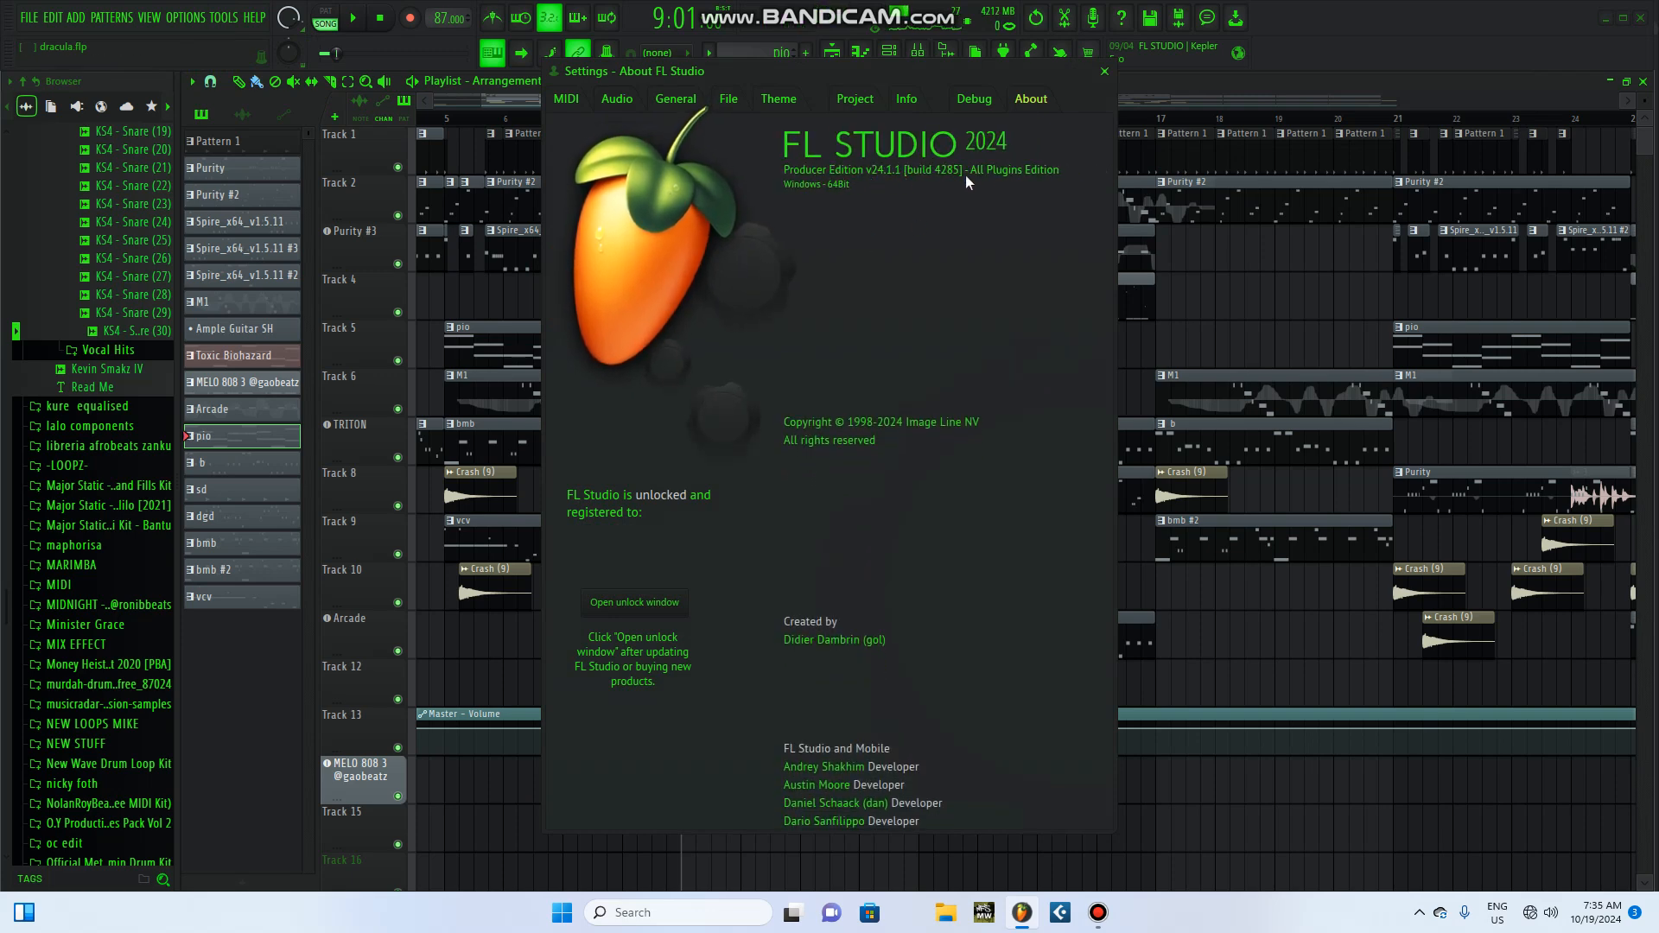
left_click(1104, 72)
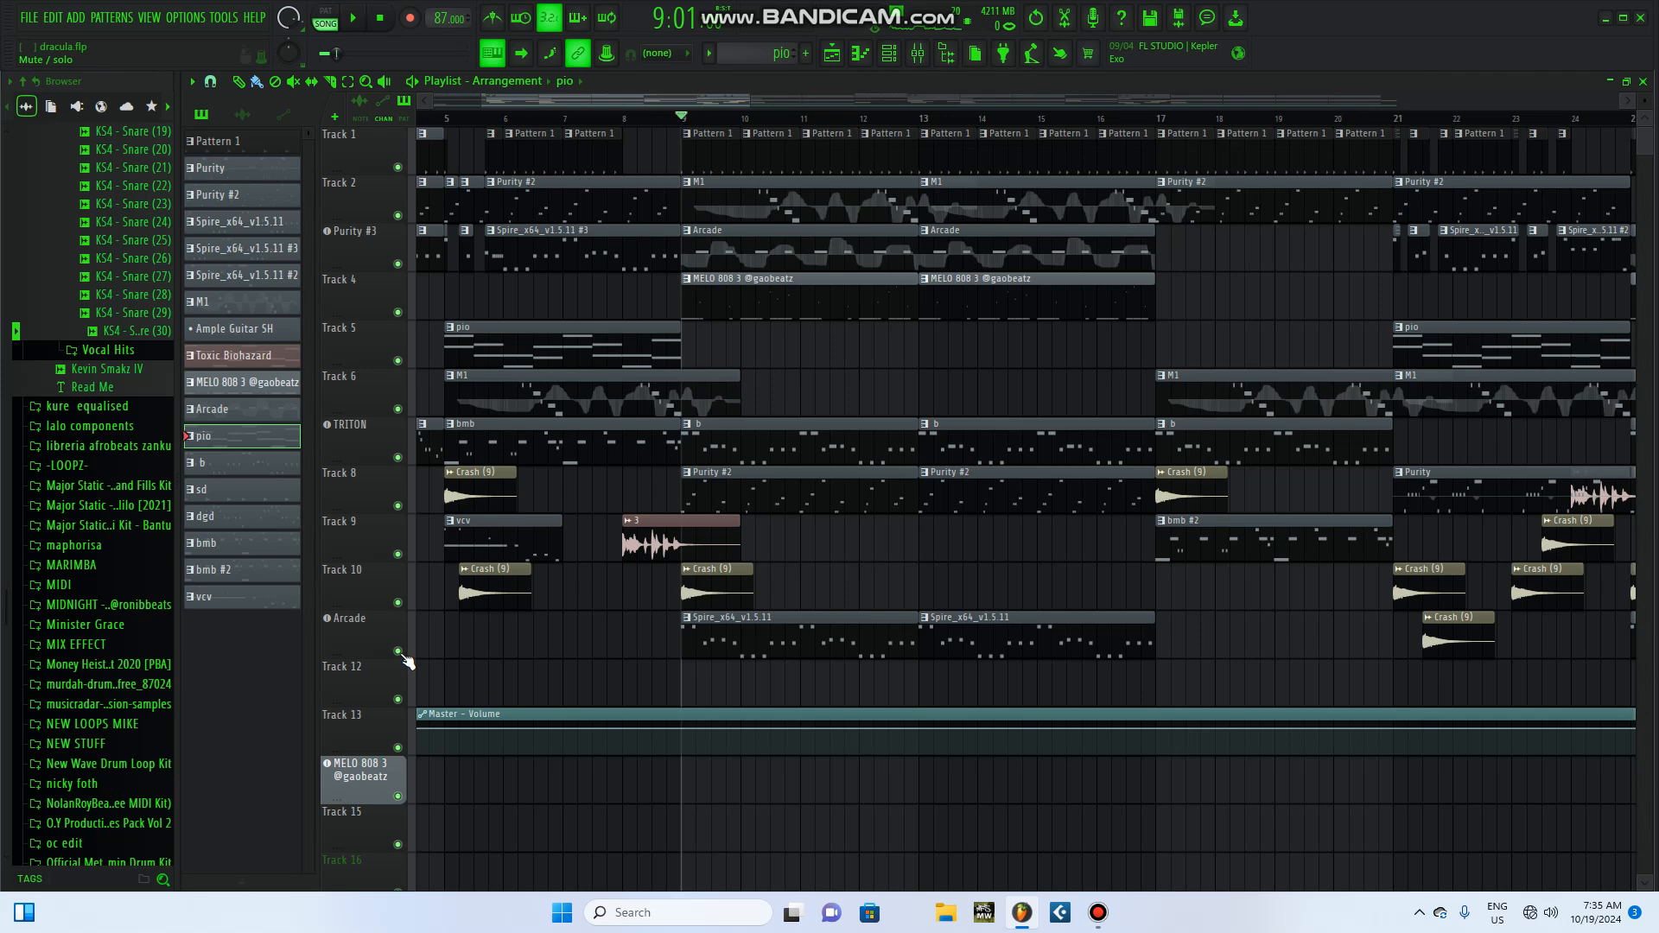
Step: Play the full arrangement from bar 9 and stop it, and play the same section with only Track 1 soloed
left_click(358, 19)
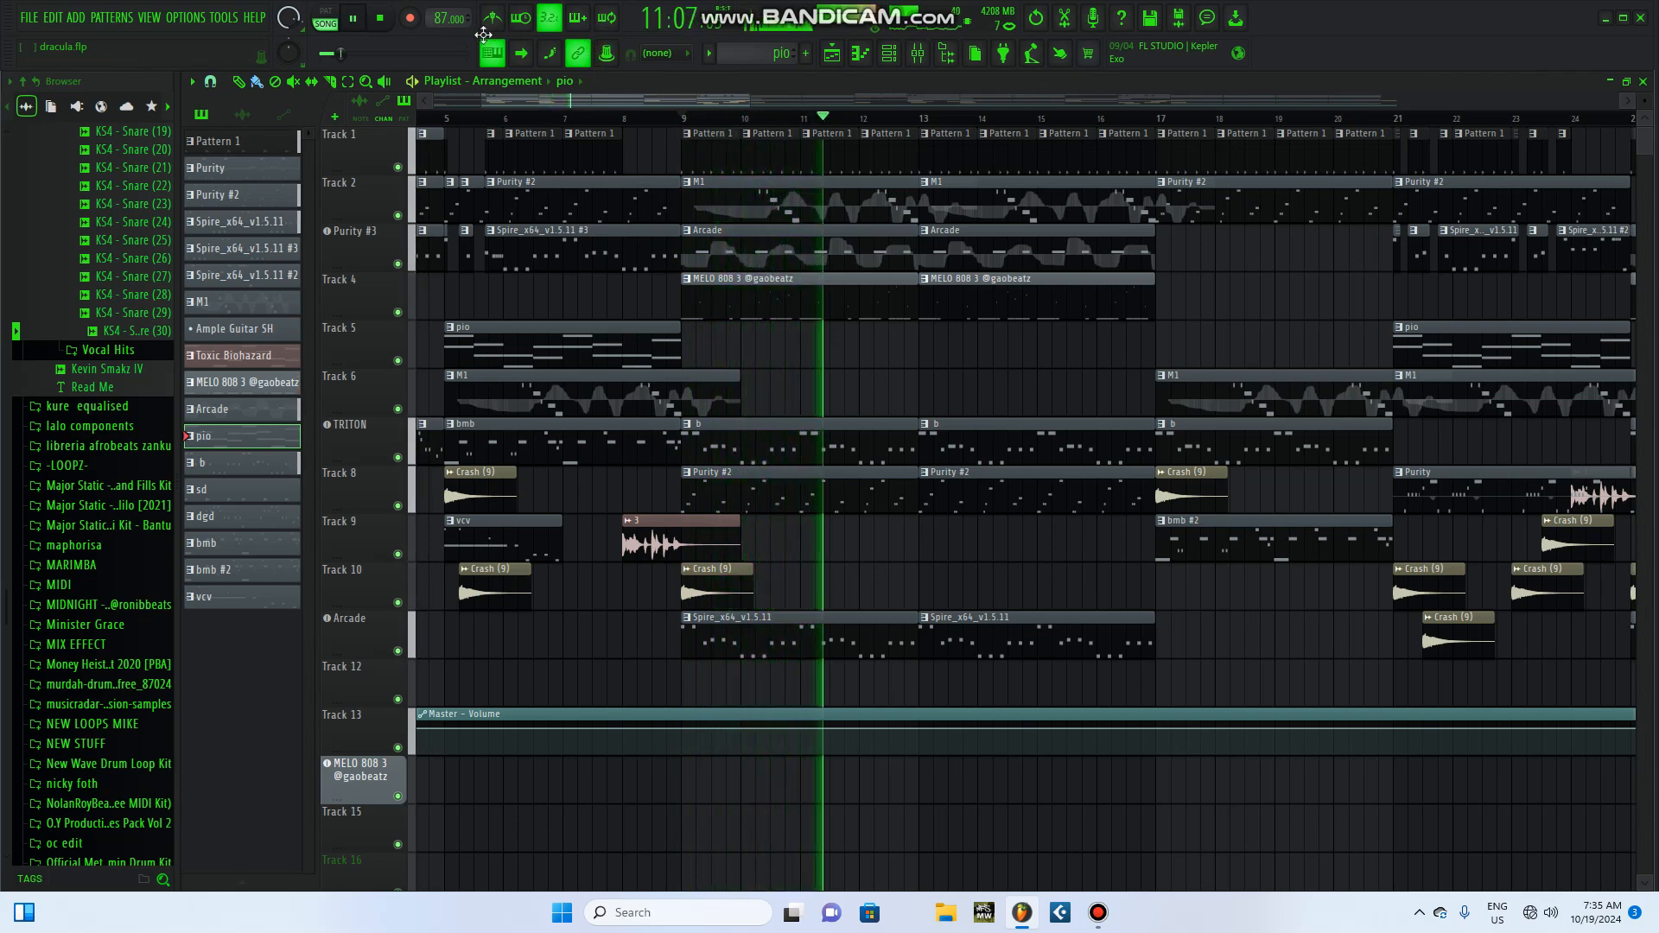
left_click(381, 18)
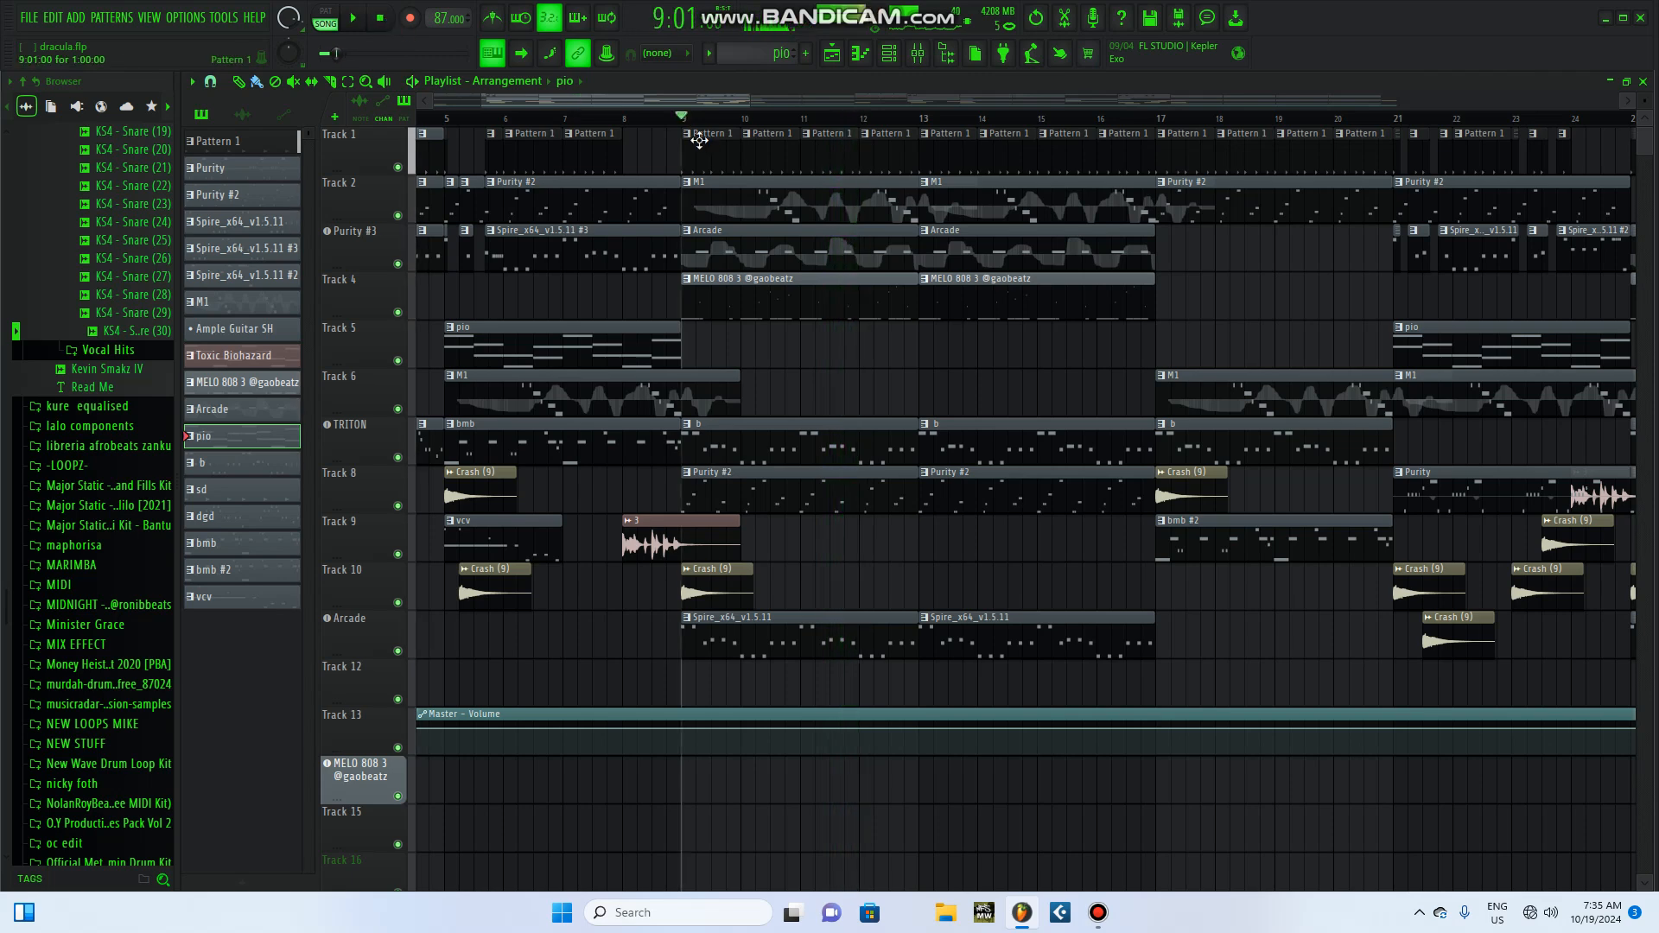
right_click(397, 167)
left_click(353, 15)
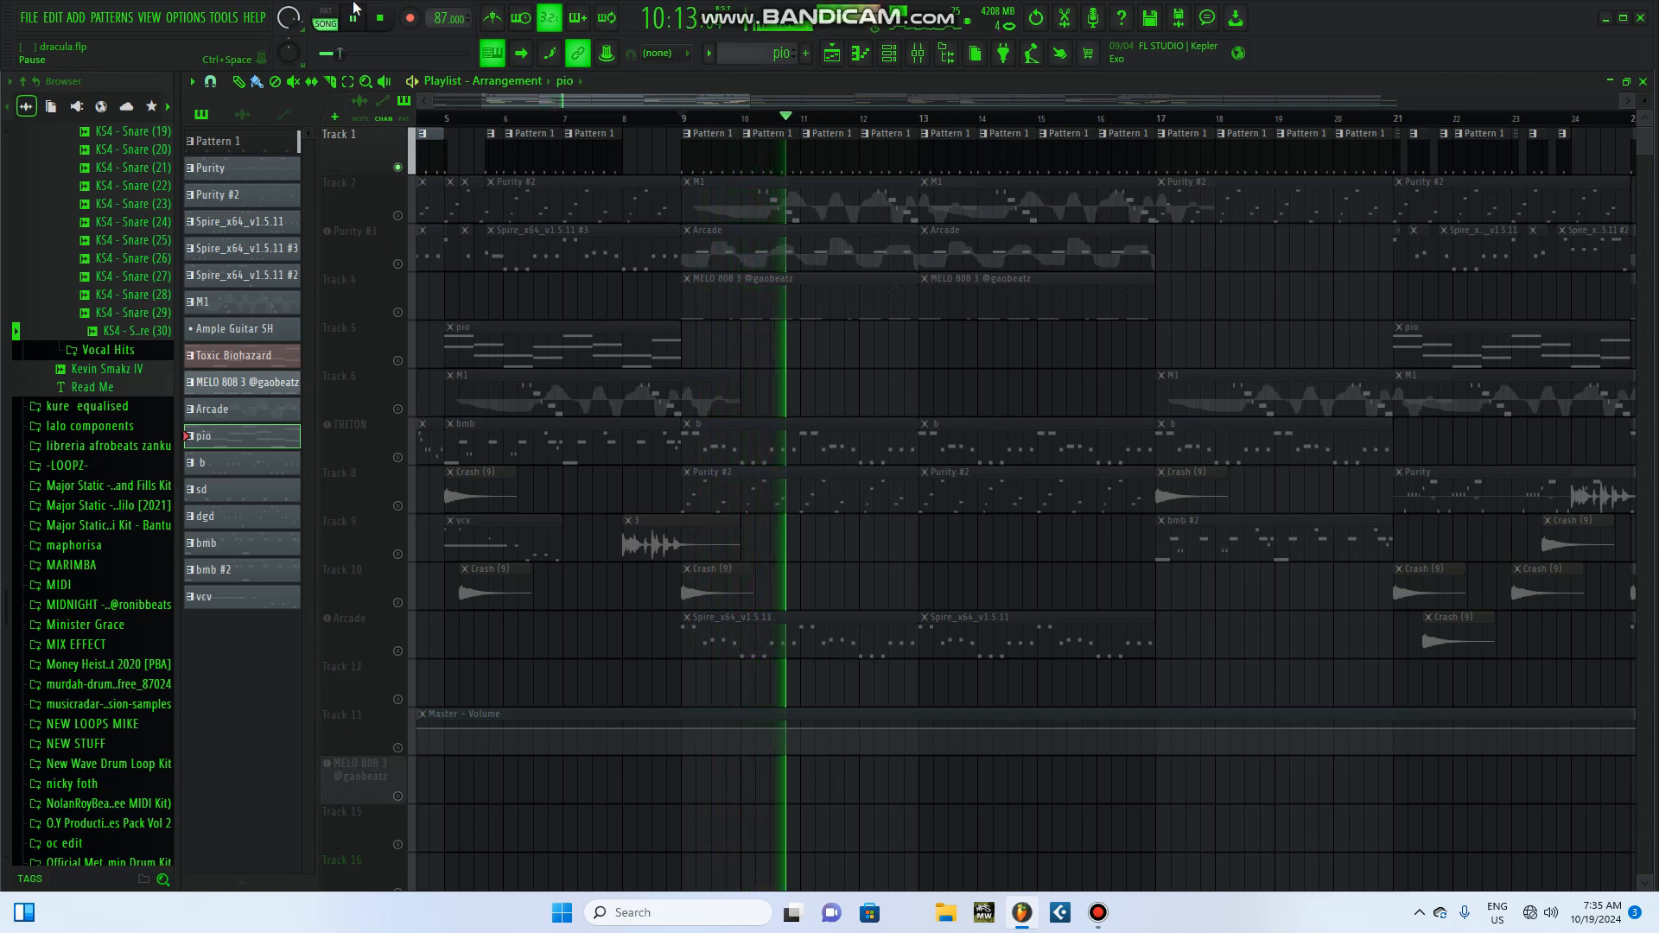
Step: Examine Pattern 1's drum steps in the channel rack during playback, and stop the song
left_click(782, 136)
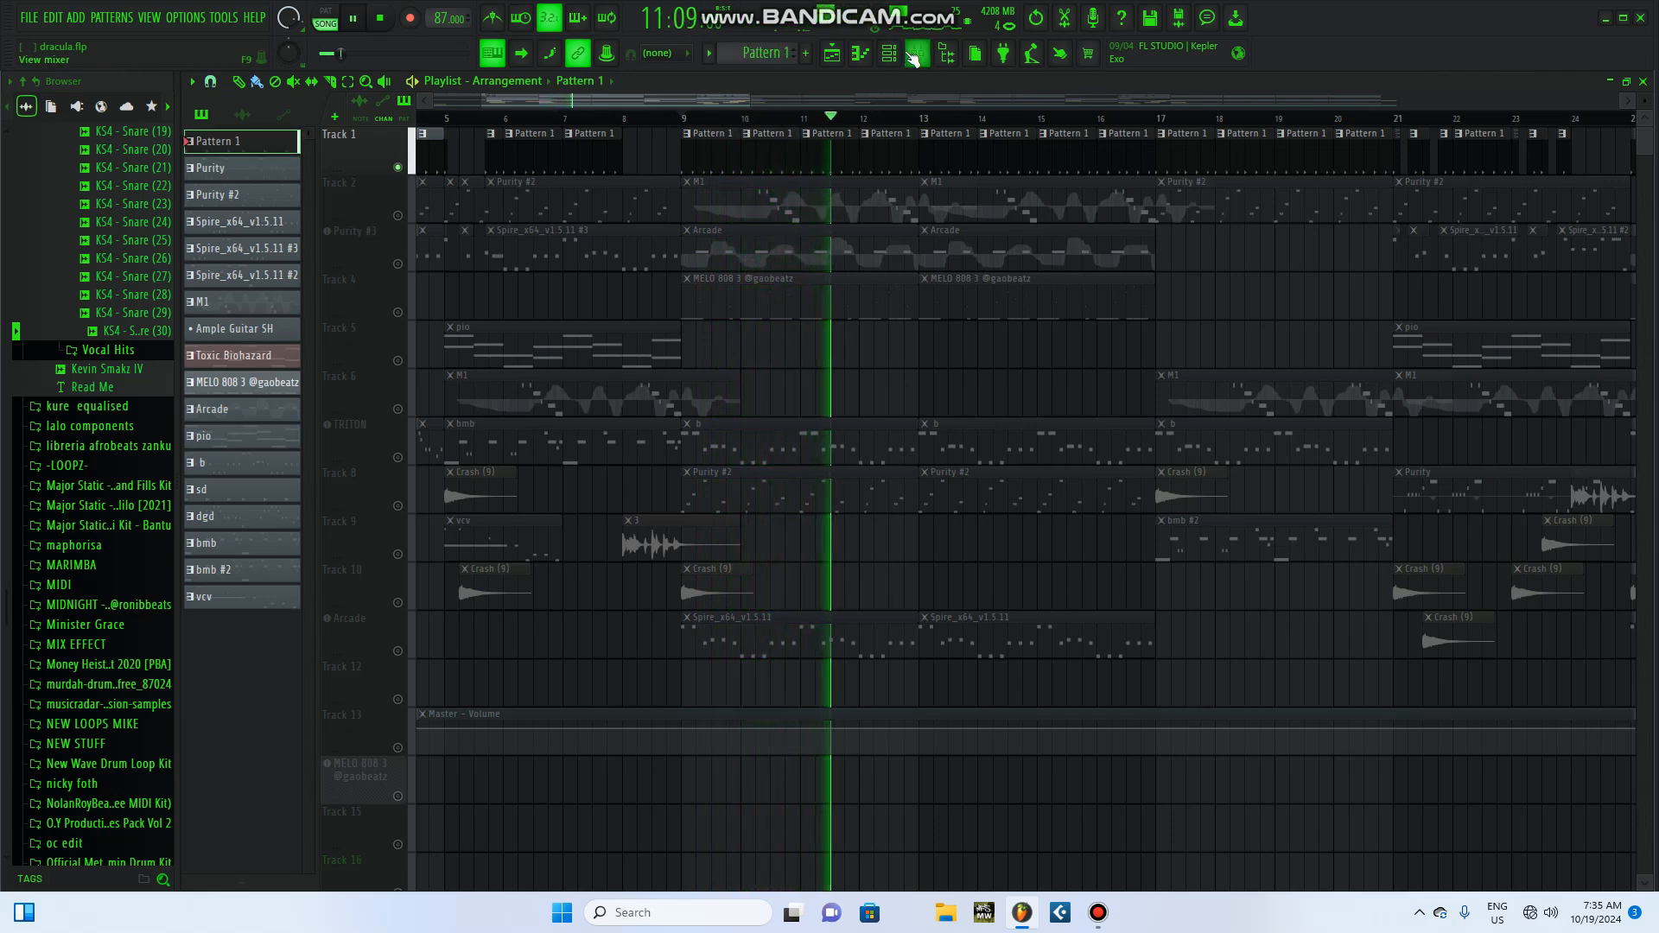
left_click(889, 53)
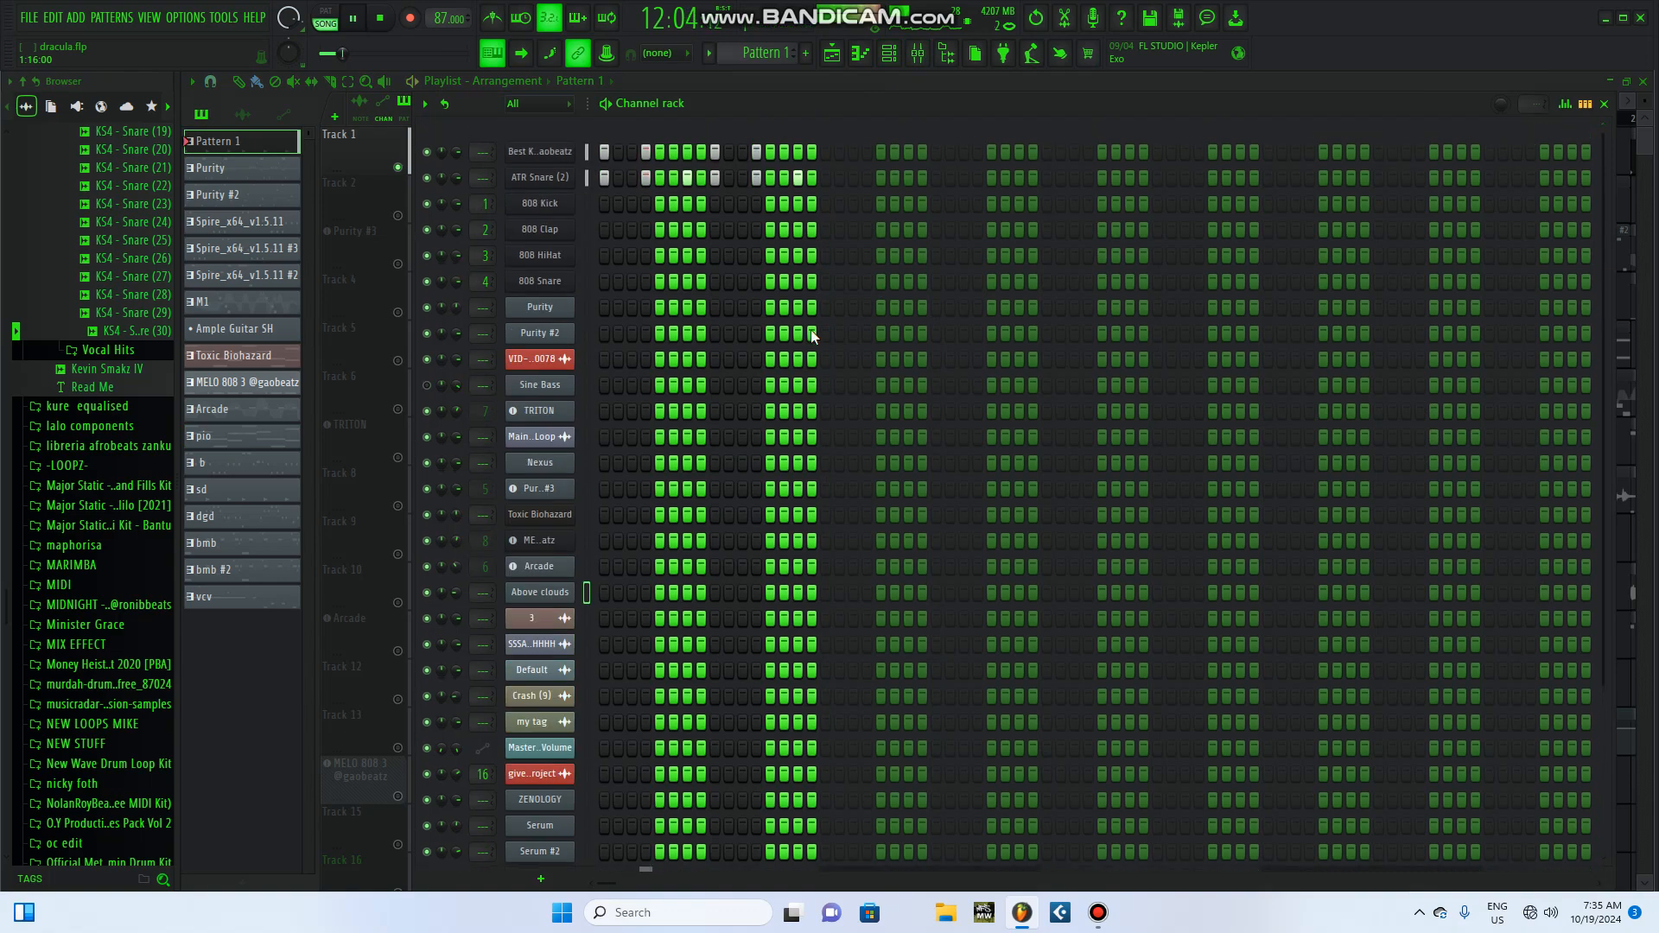
left_click(1604, 103)
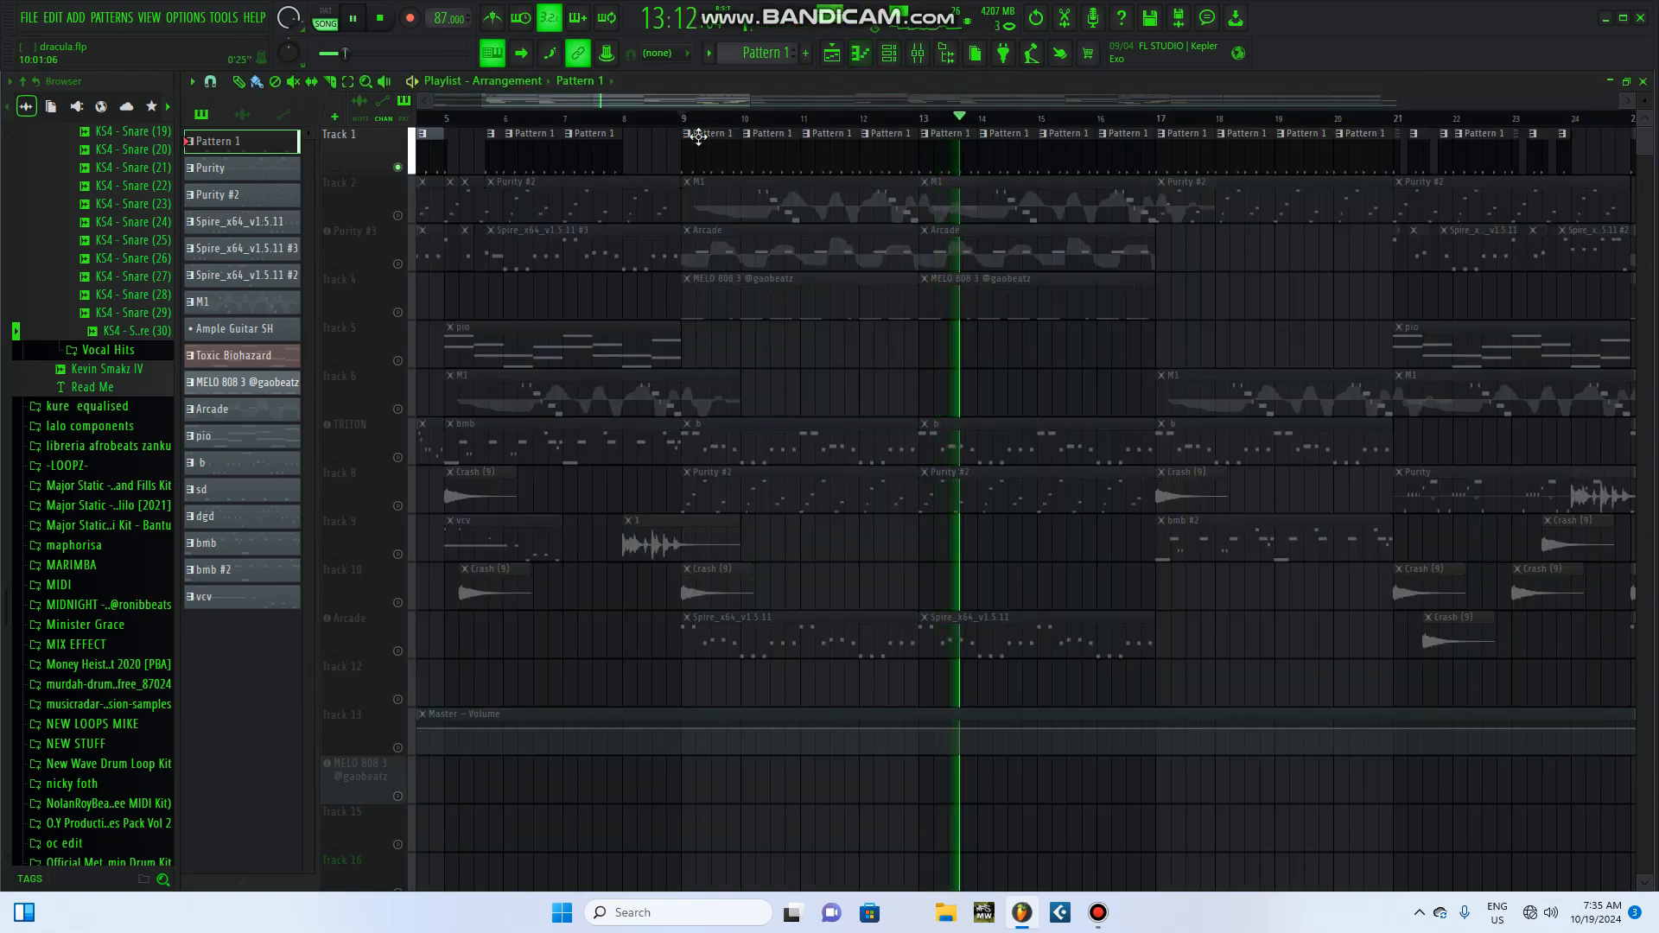
key("space")
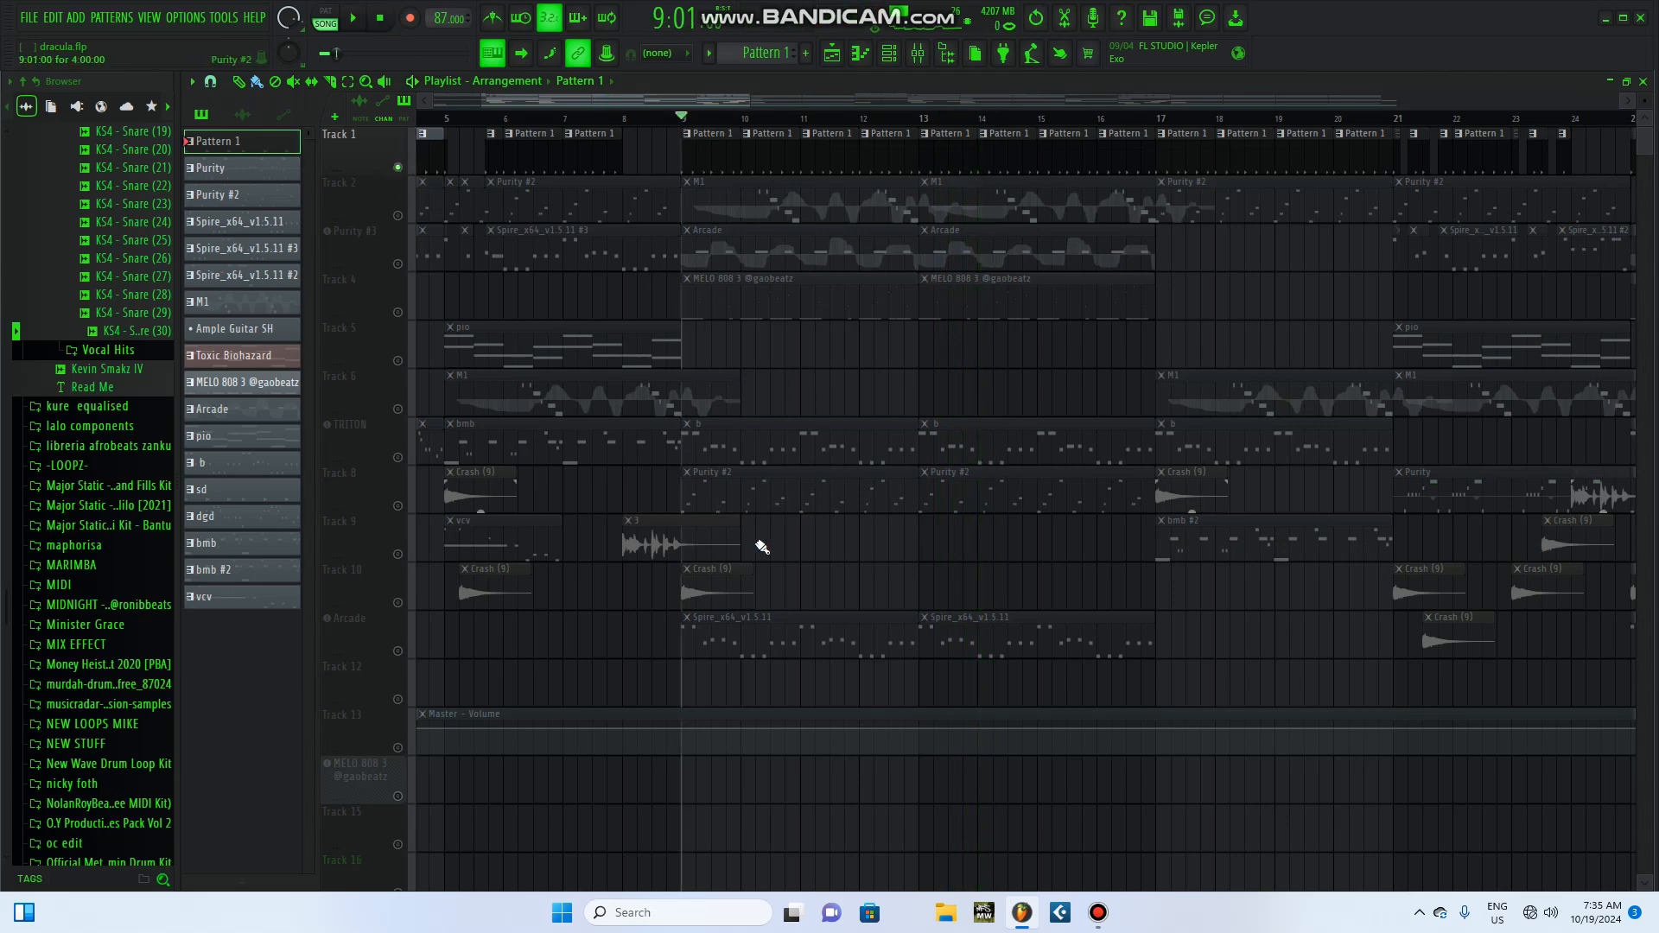
Step: Unmute the Arcade track and play it together with Track 1 from bar 9
left_click(399, 650)
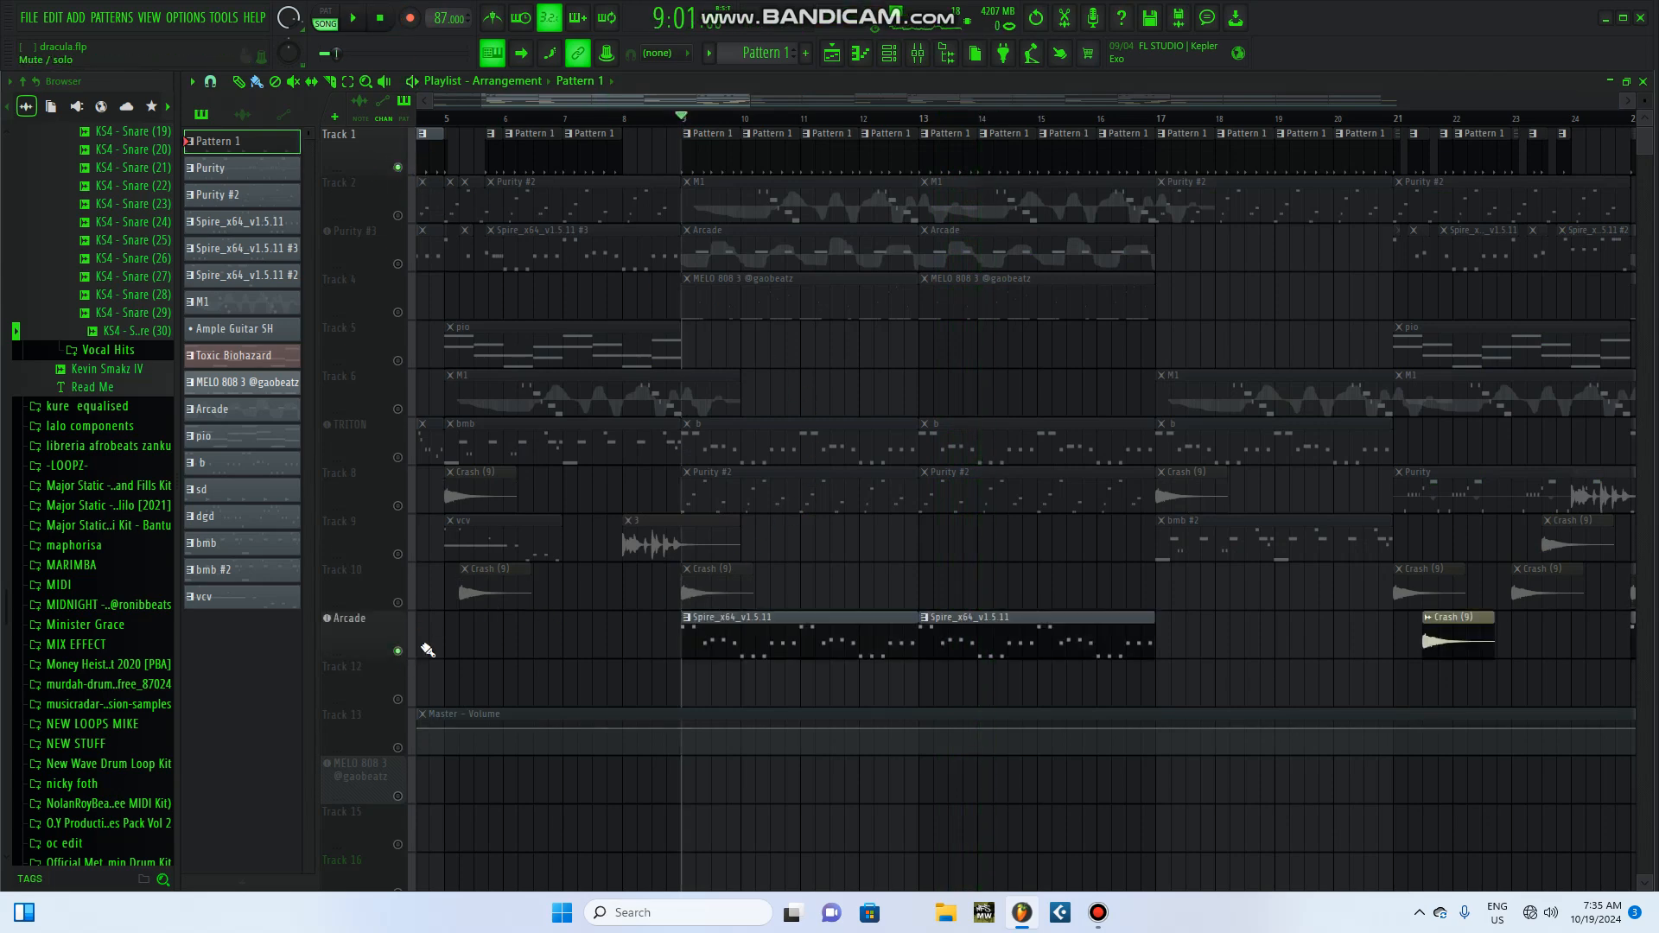
left_click(351, 19)
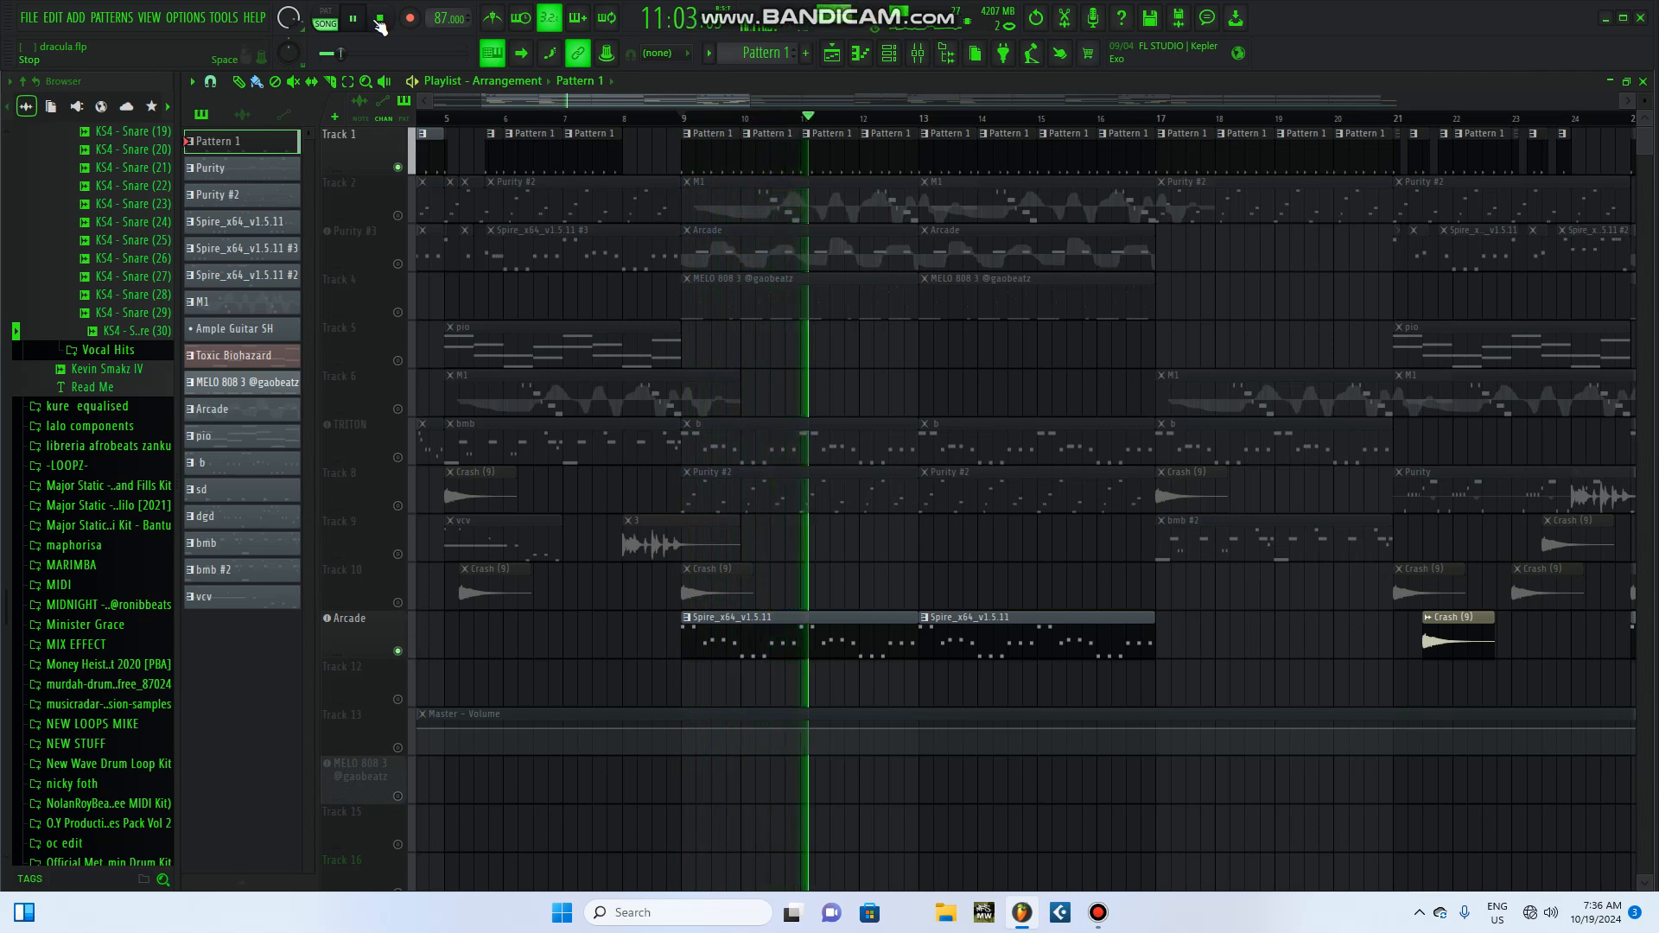
left_click(381, 19)
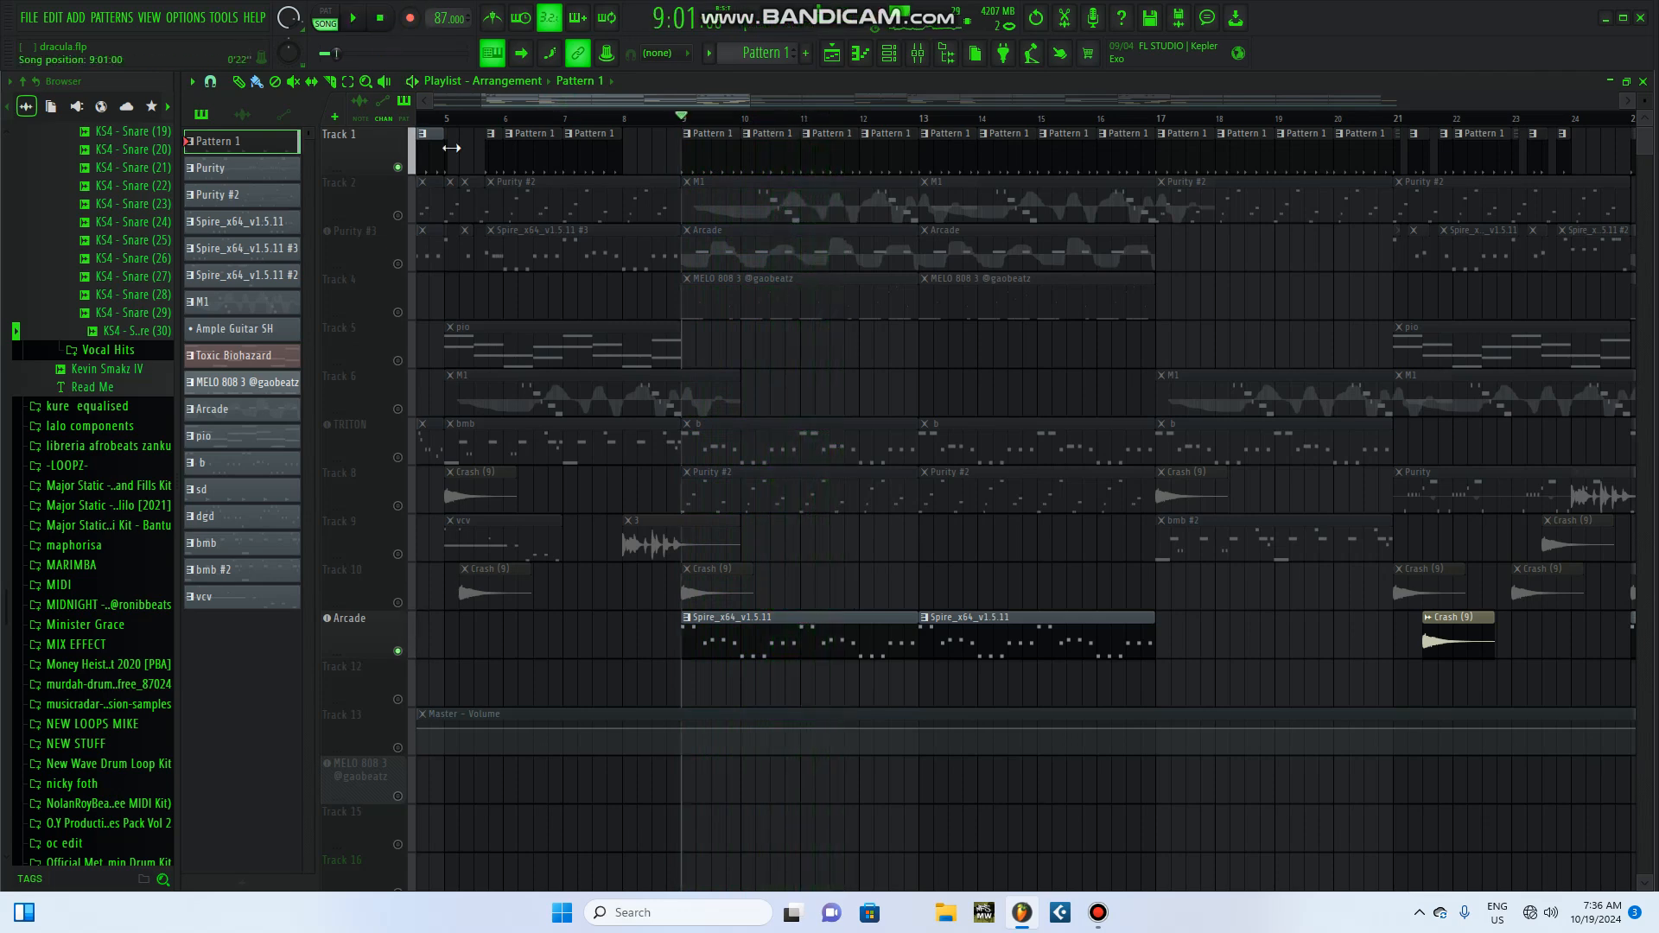
Step: View the Spire_x64_v1.5.11 pattern from the Arcade track in the channel rack, and replay that track with Track 1
left_click(836, 619)
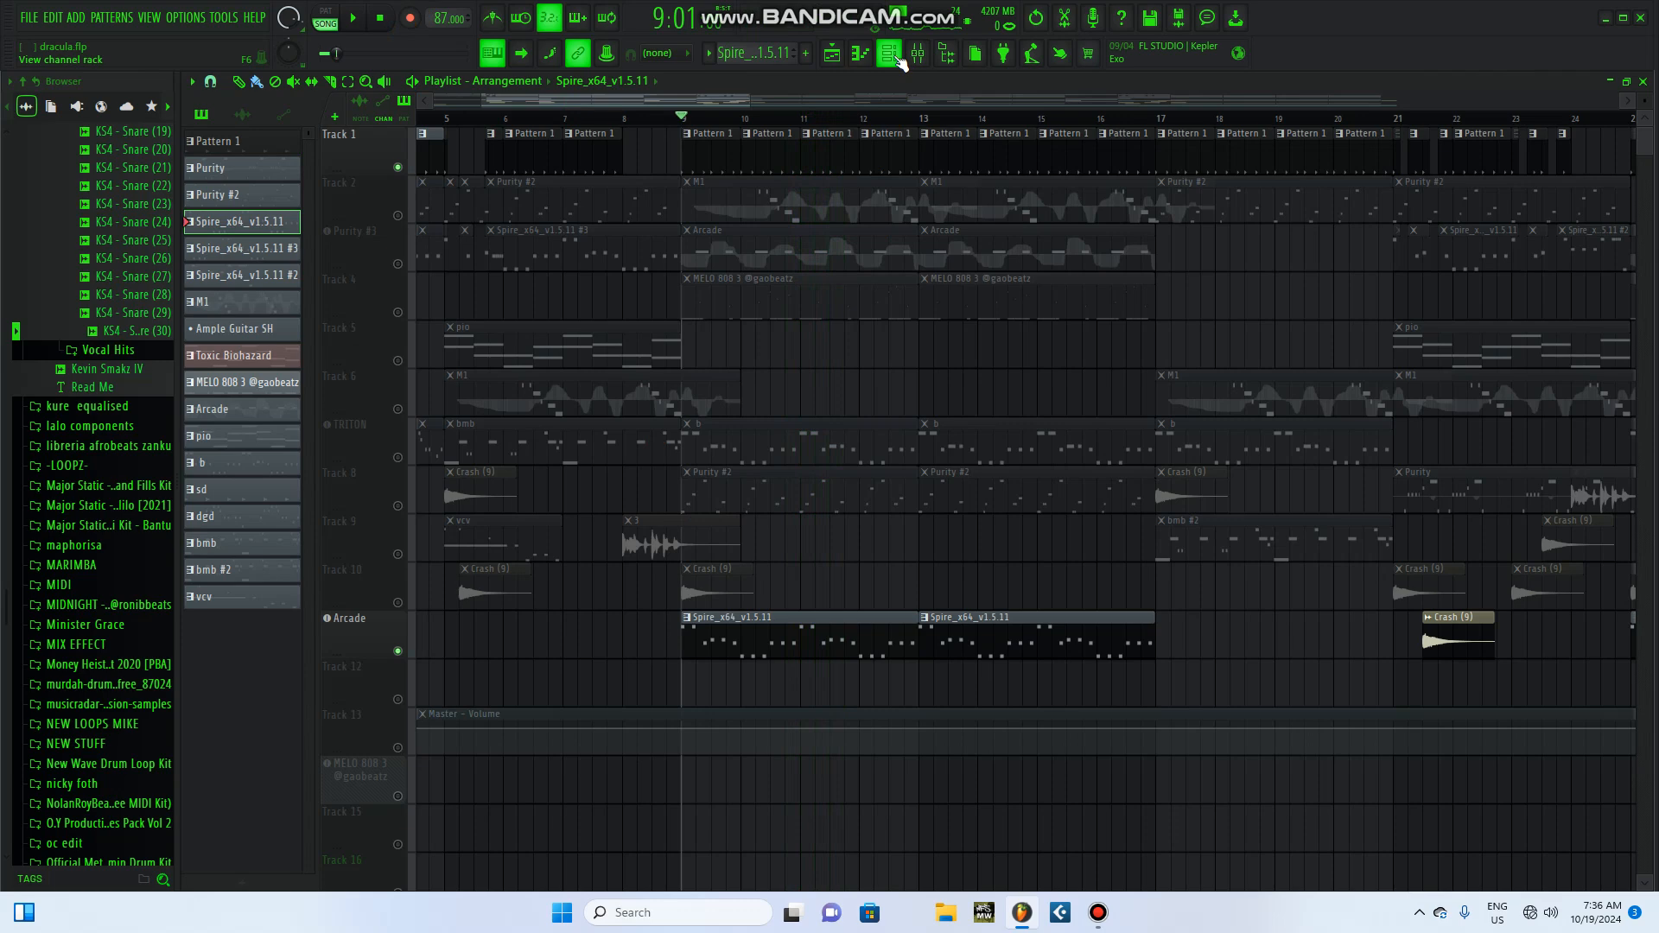
key("F6")
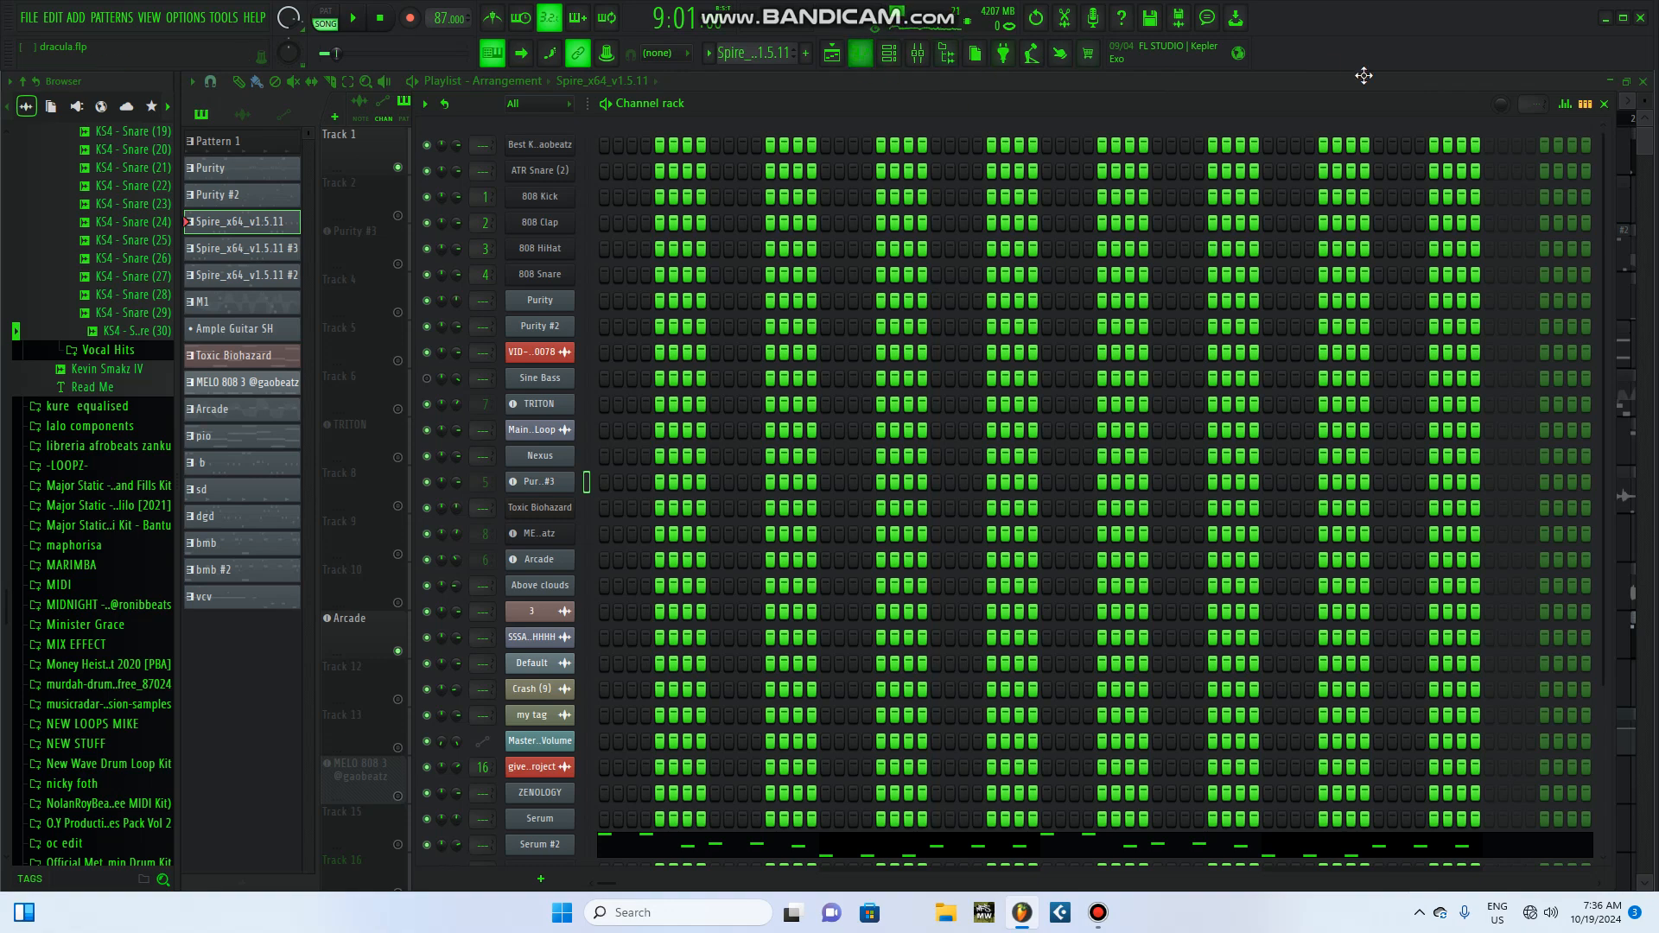
left_click(1604, 103)
left_click(356, 17)
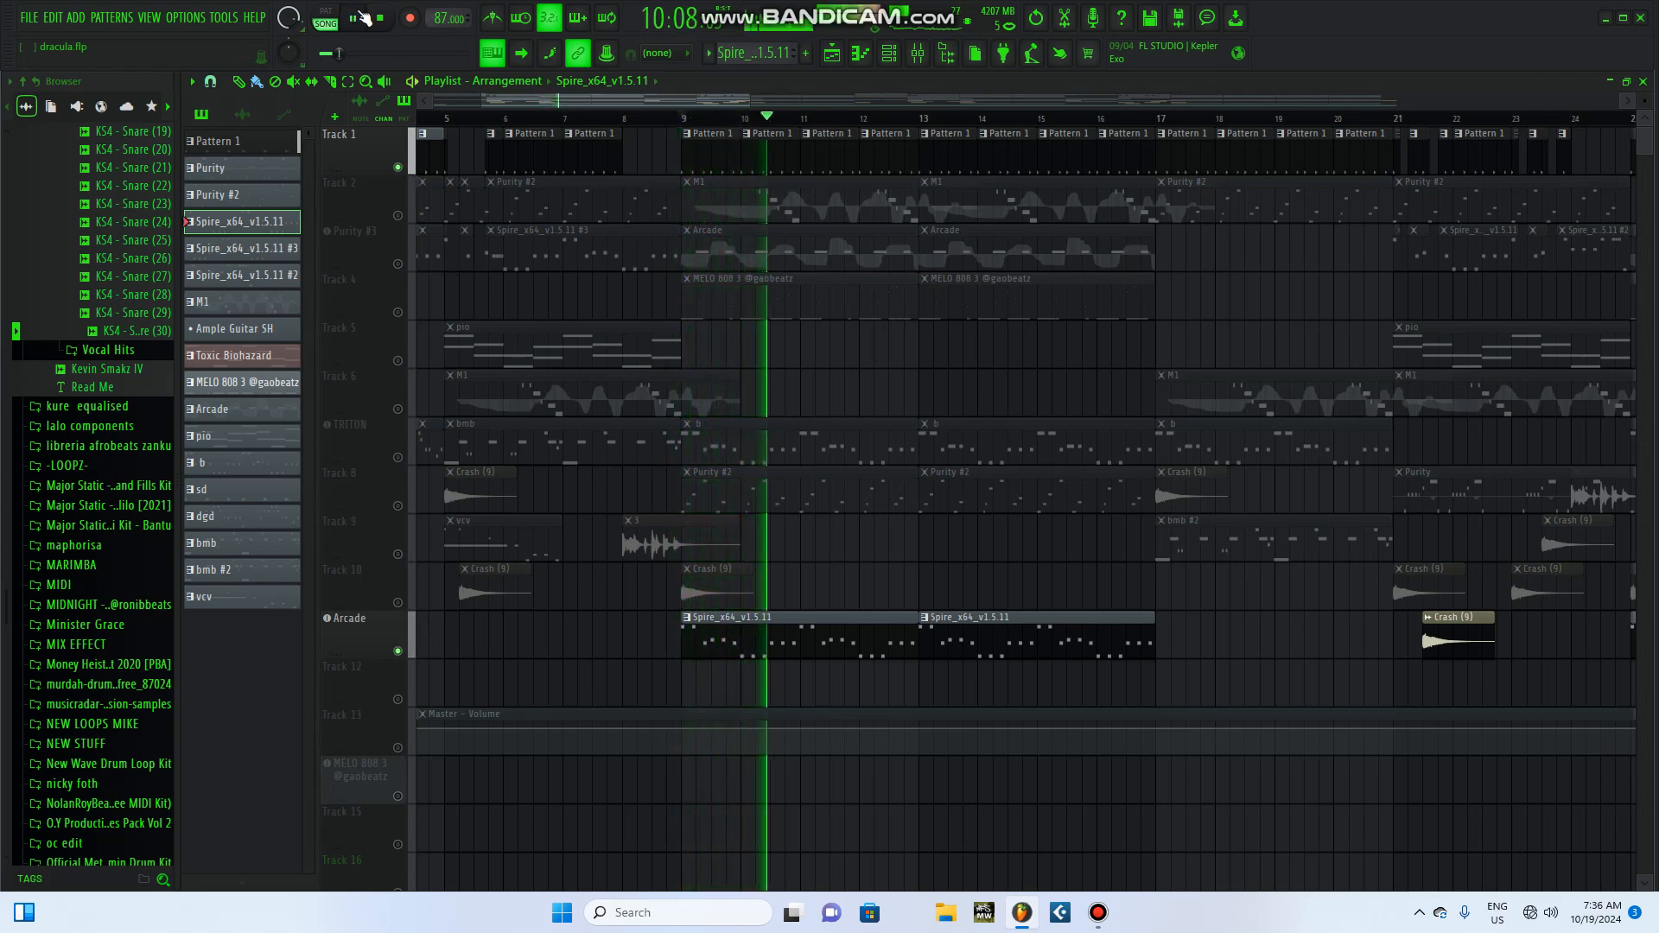
key("space")
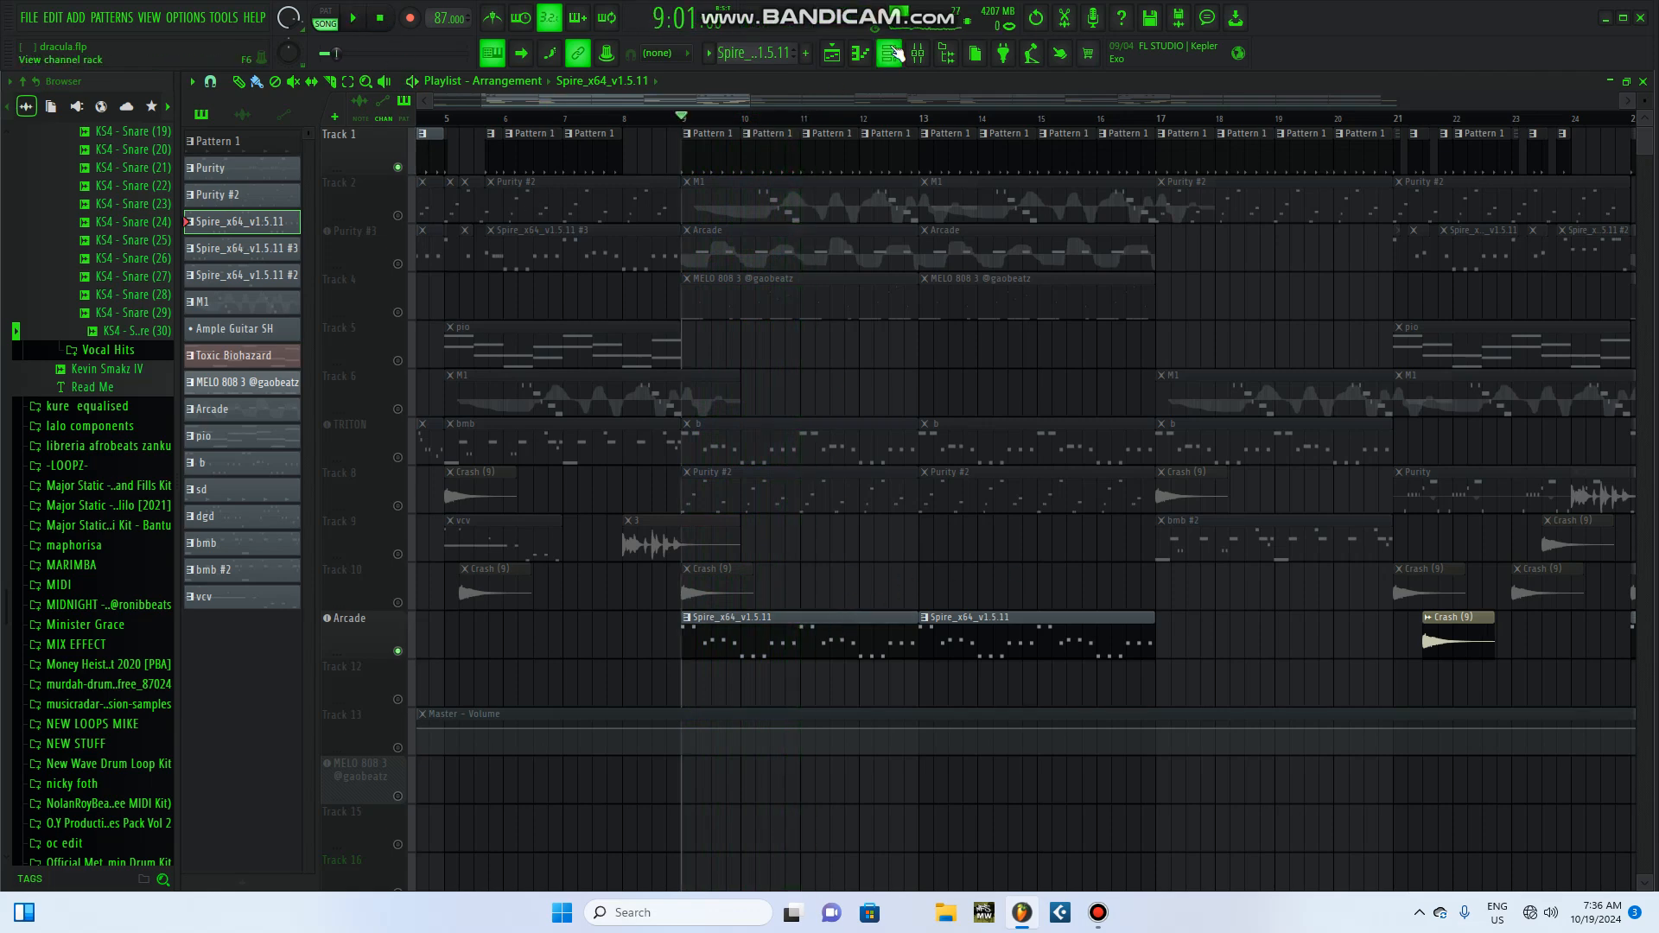
Step: Inspect the Serum #2 instrument with its BA Chunky Bass Chop 1 preset while playing its pattern alone in pattern mode
key("F6")
left_click(540, 844)
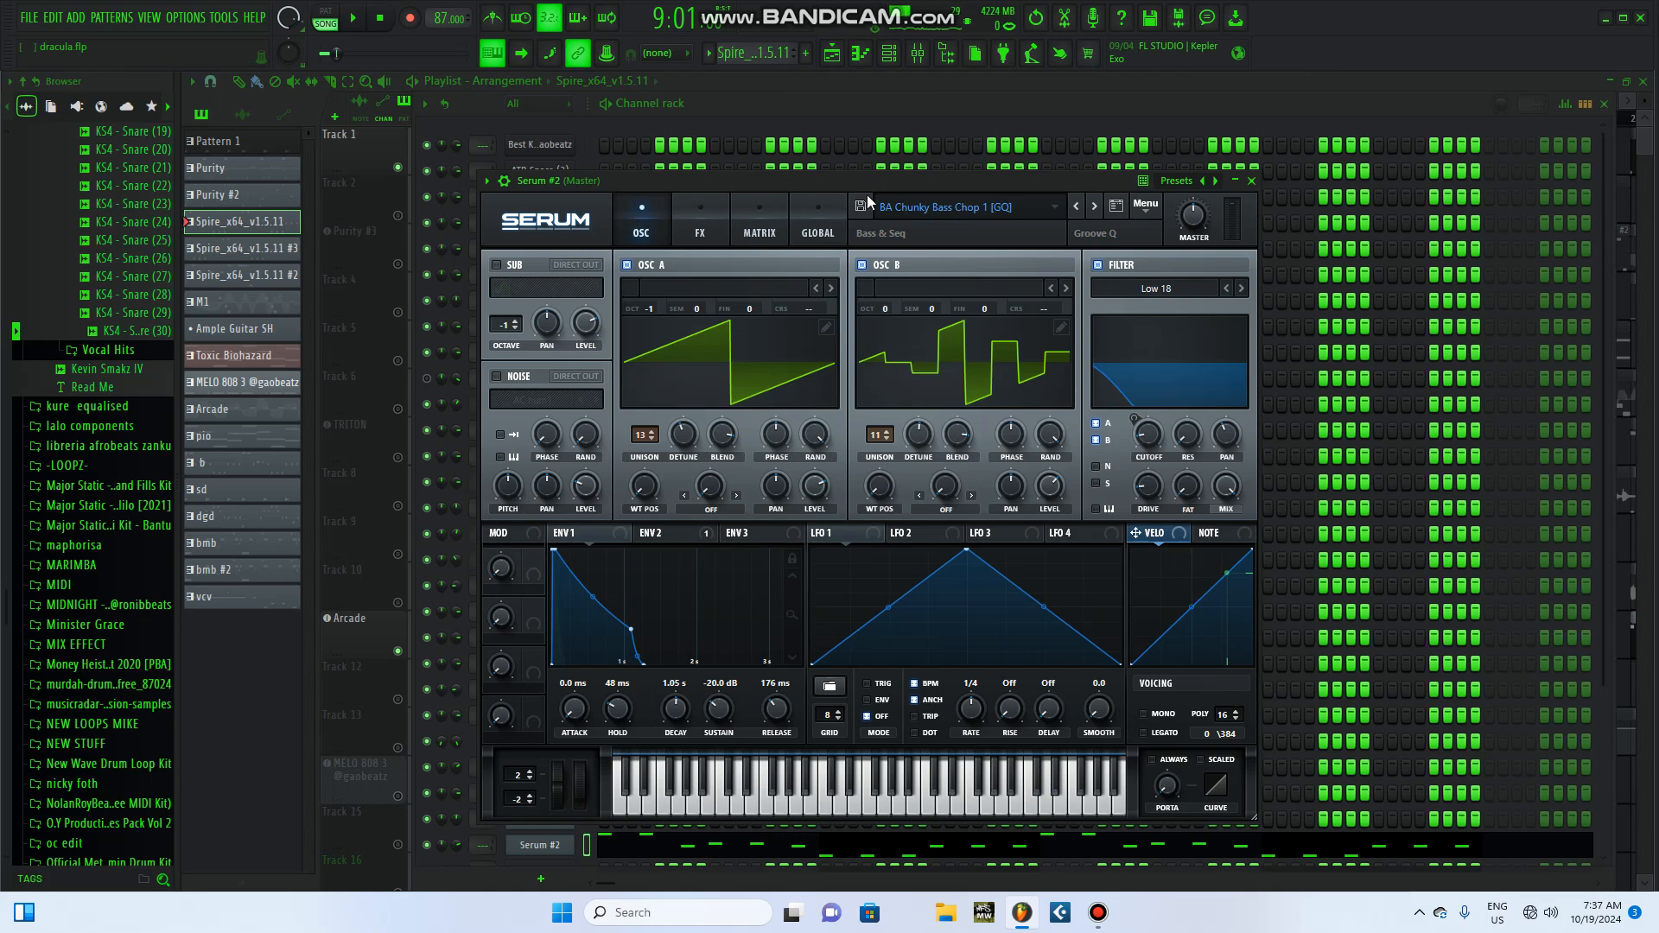
left_click(325, 12)
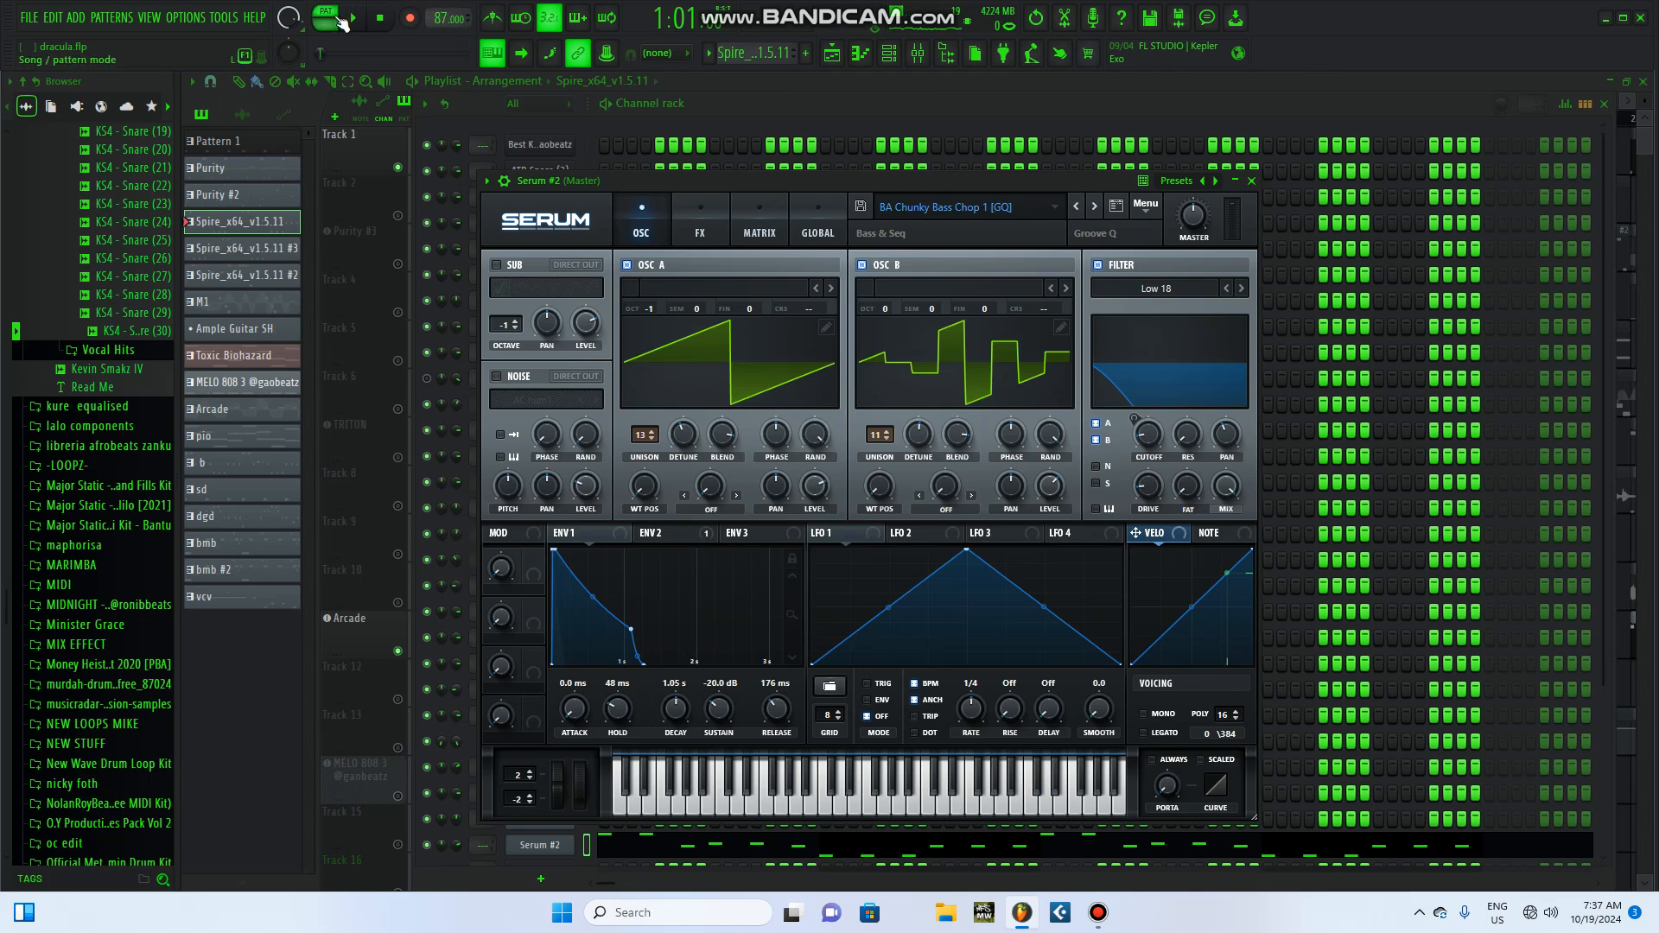
left_click(357, 19)
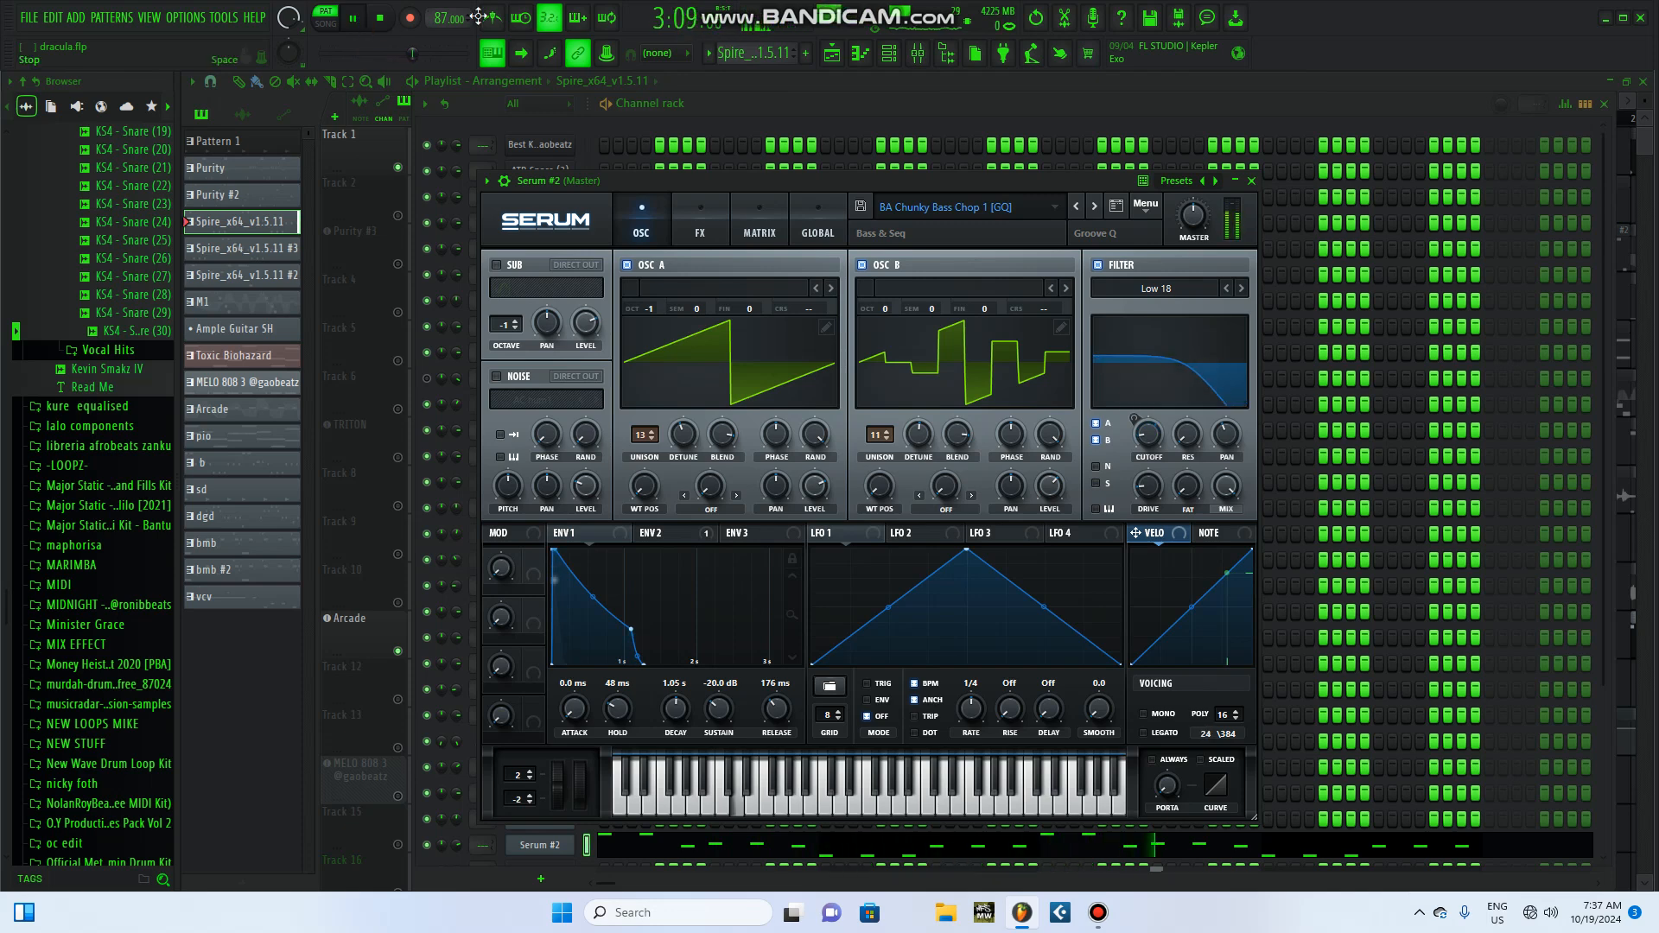
left_click(1255, 181)
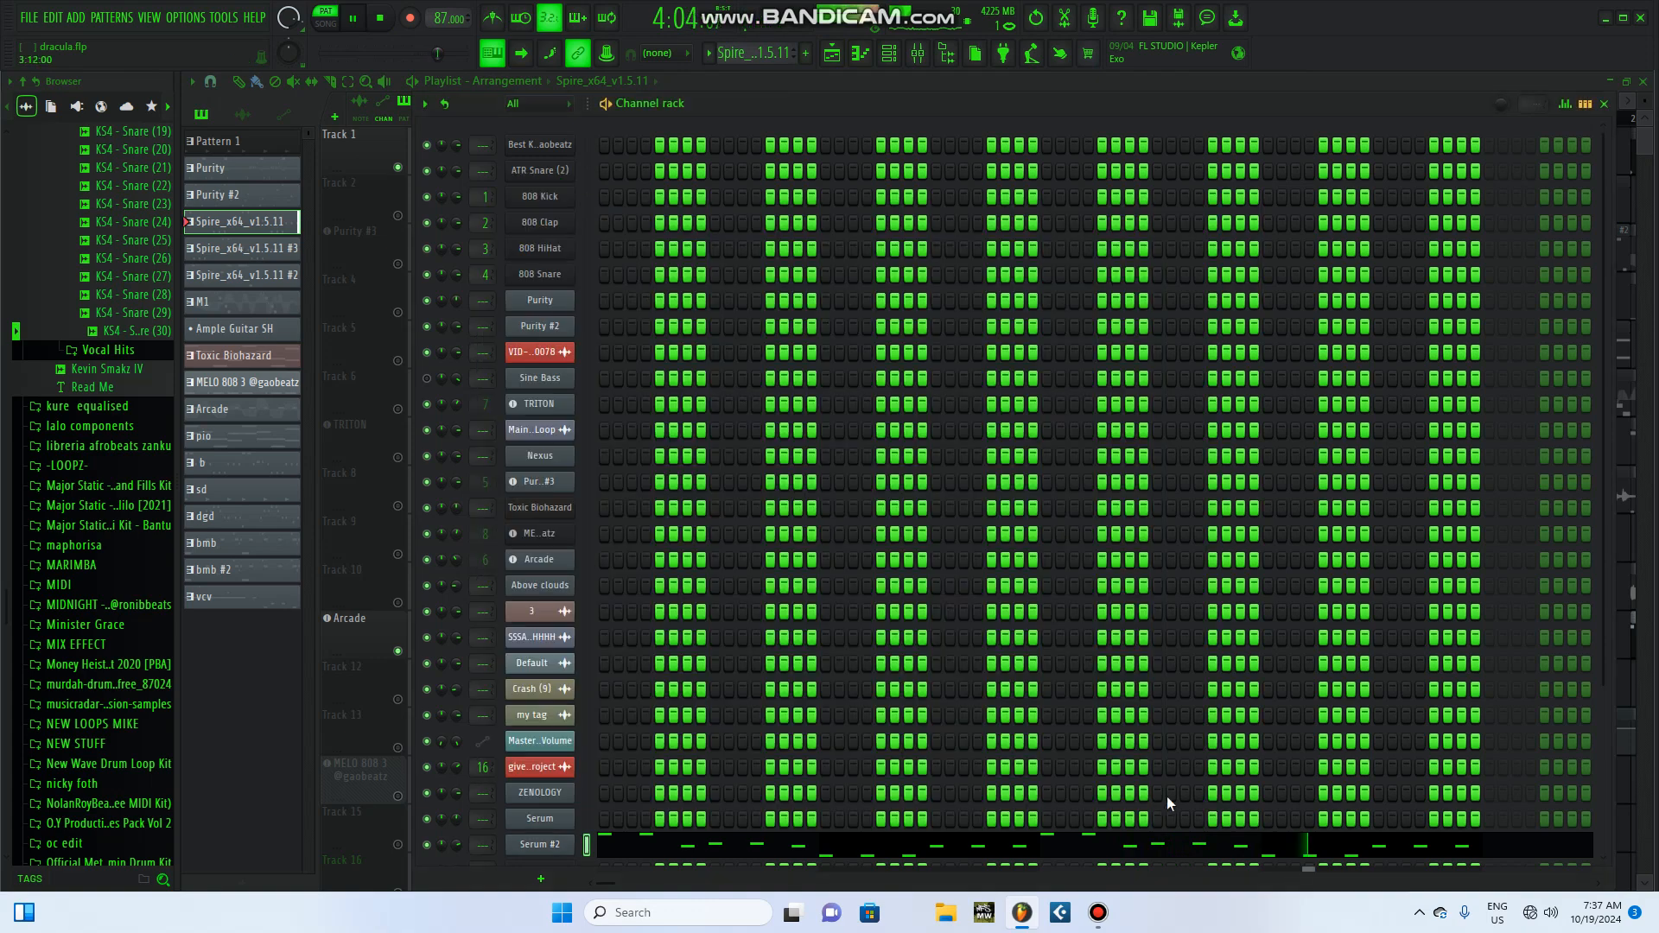
left_click(1604, 105)
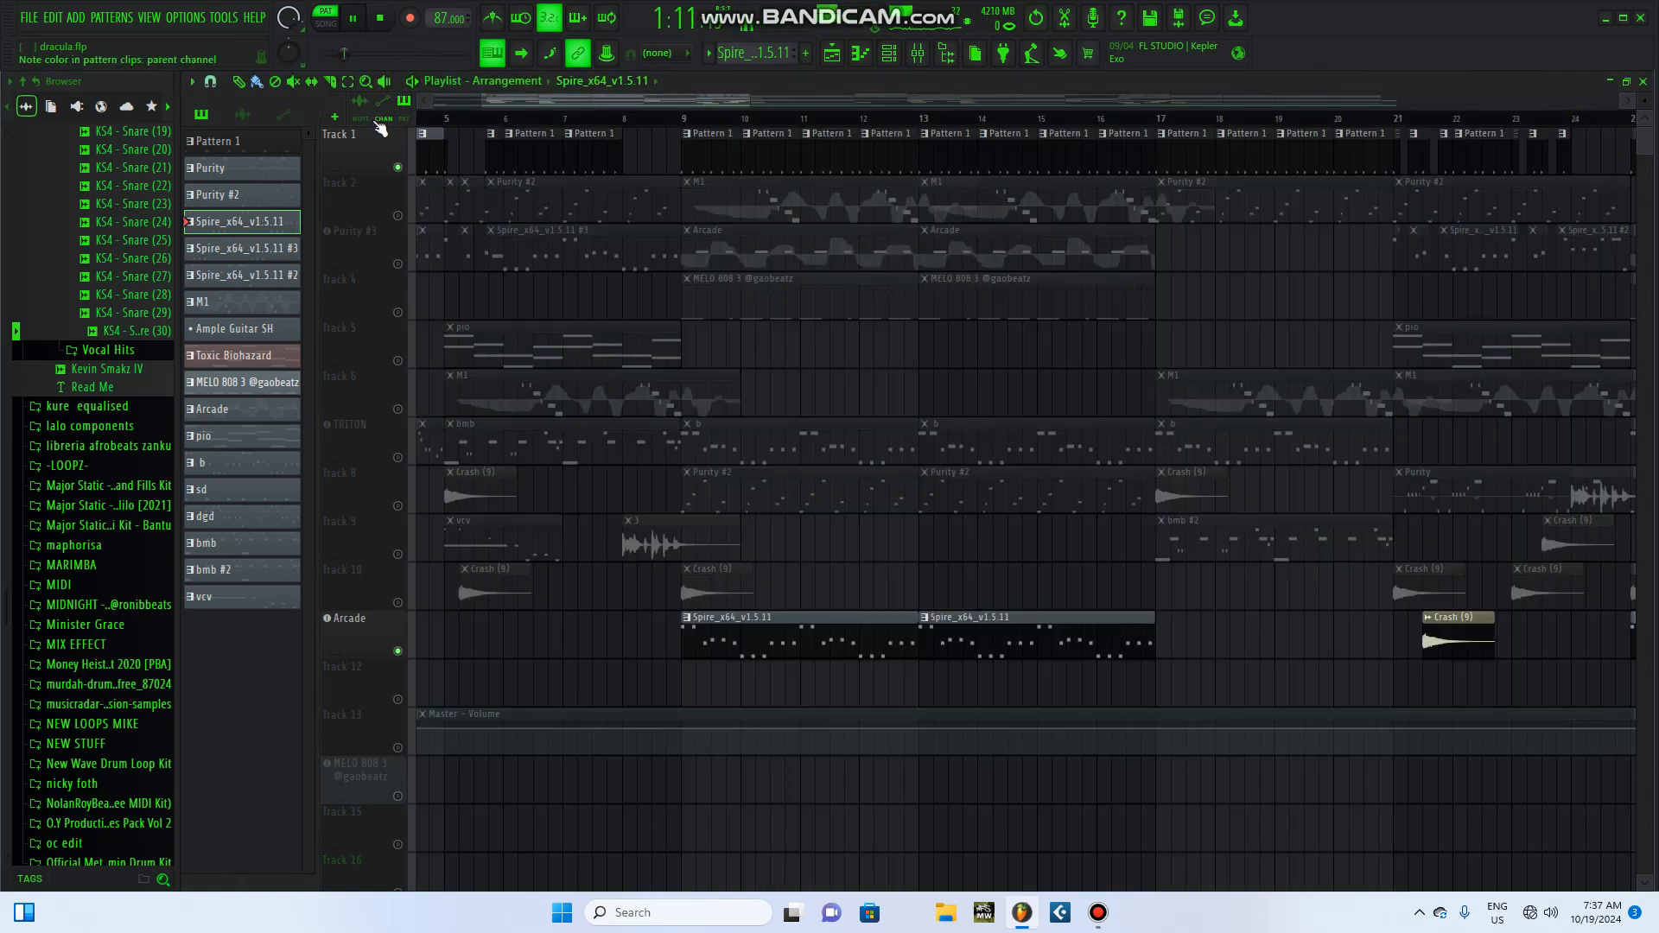
Step: Unmute all playlist tracks and play the full arrangement in song mode from bar 9
right_click(397, 651)
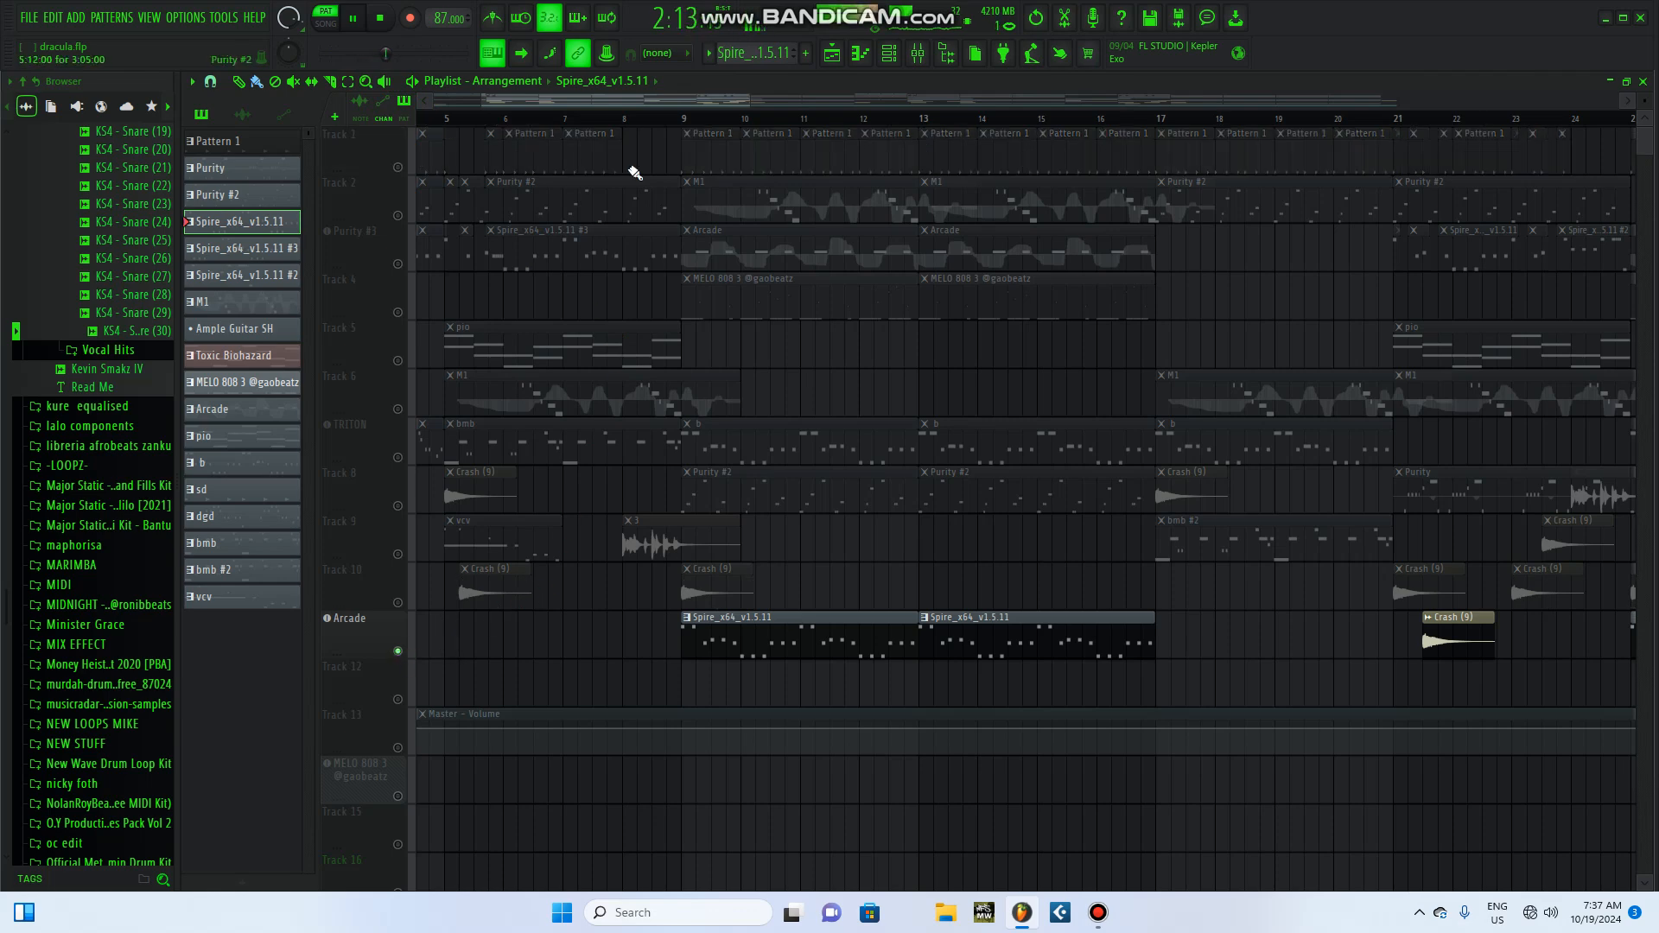
right_click(397, 651)
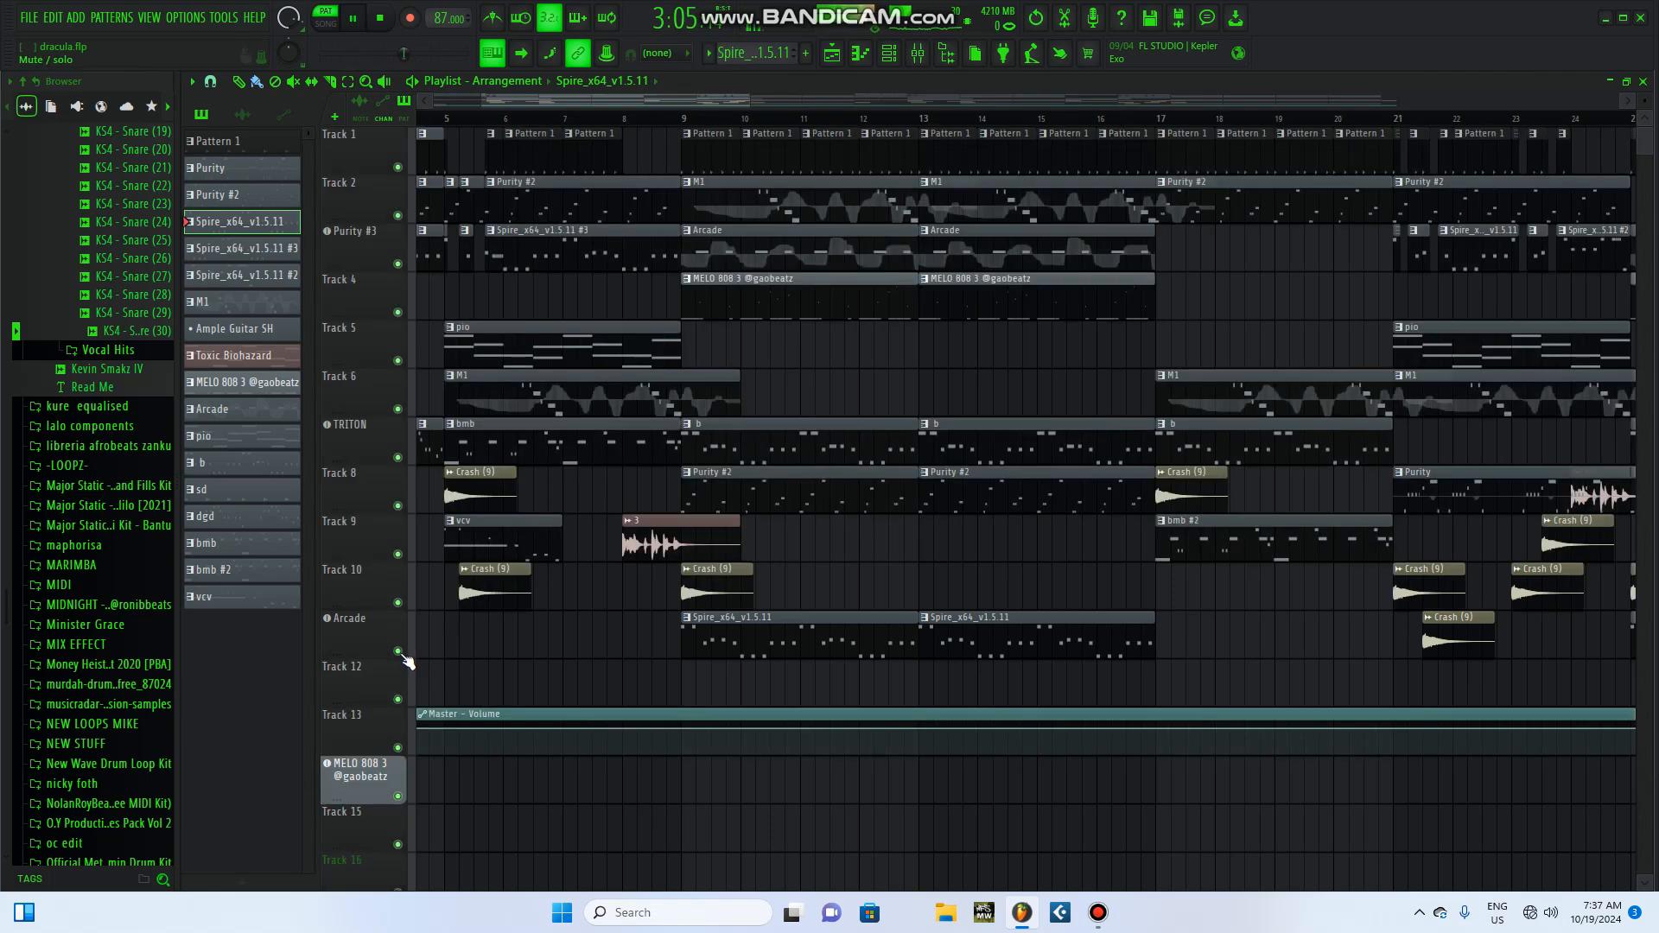
left_click(682, 110)
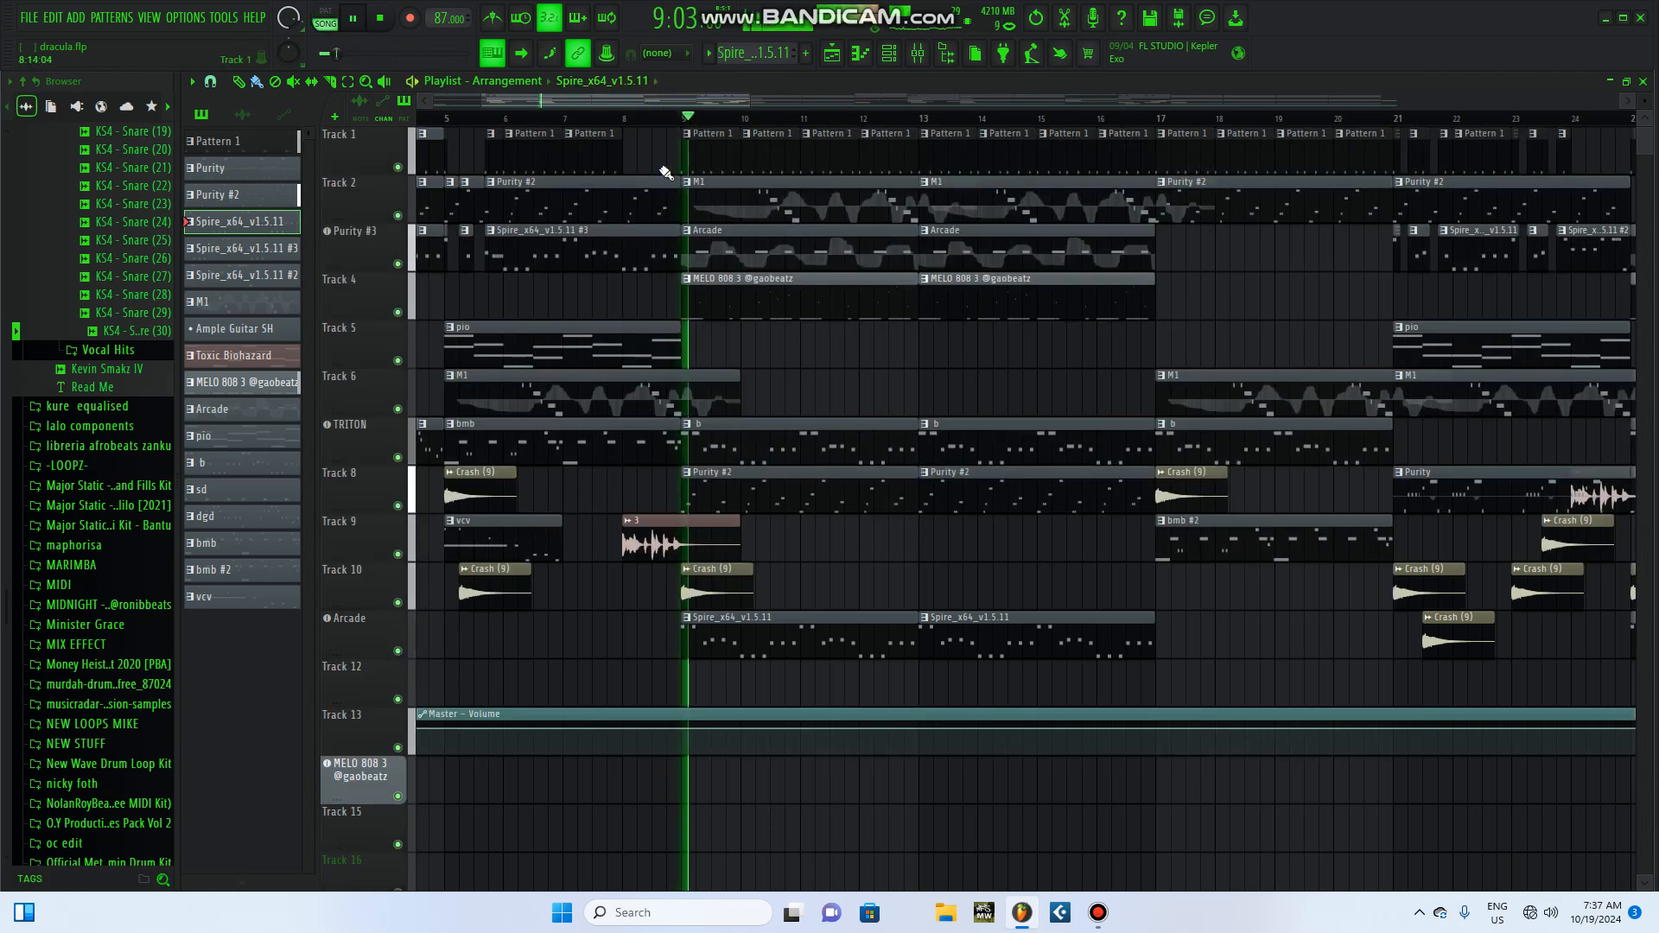
left_click(381, 19)
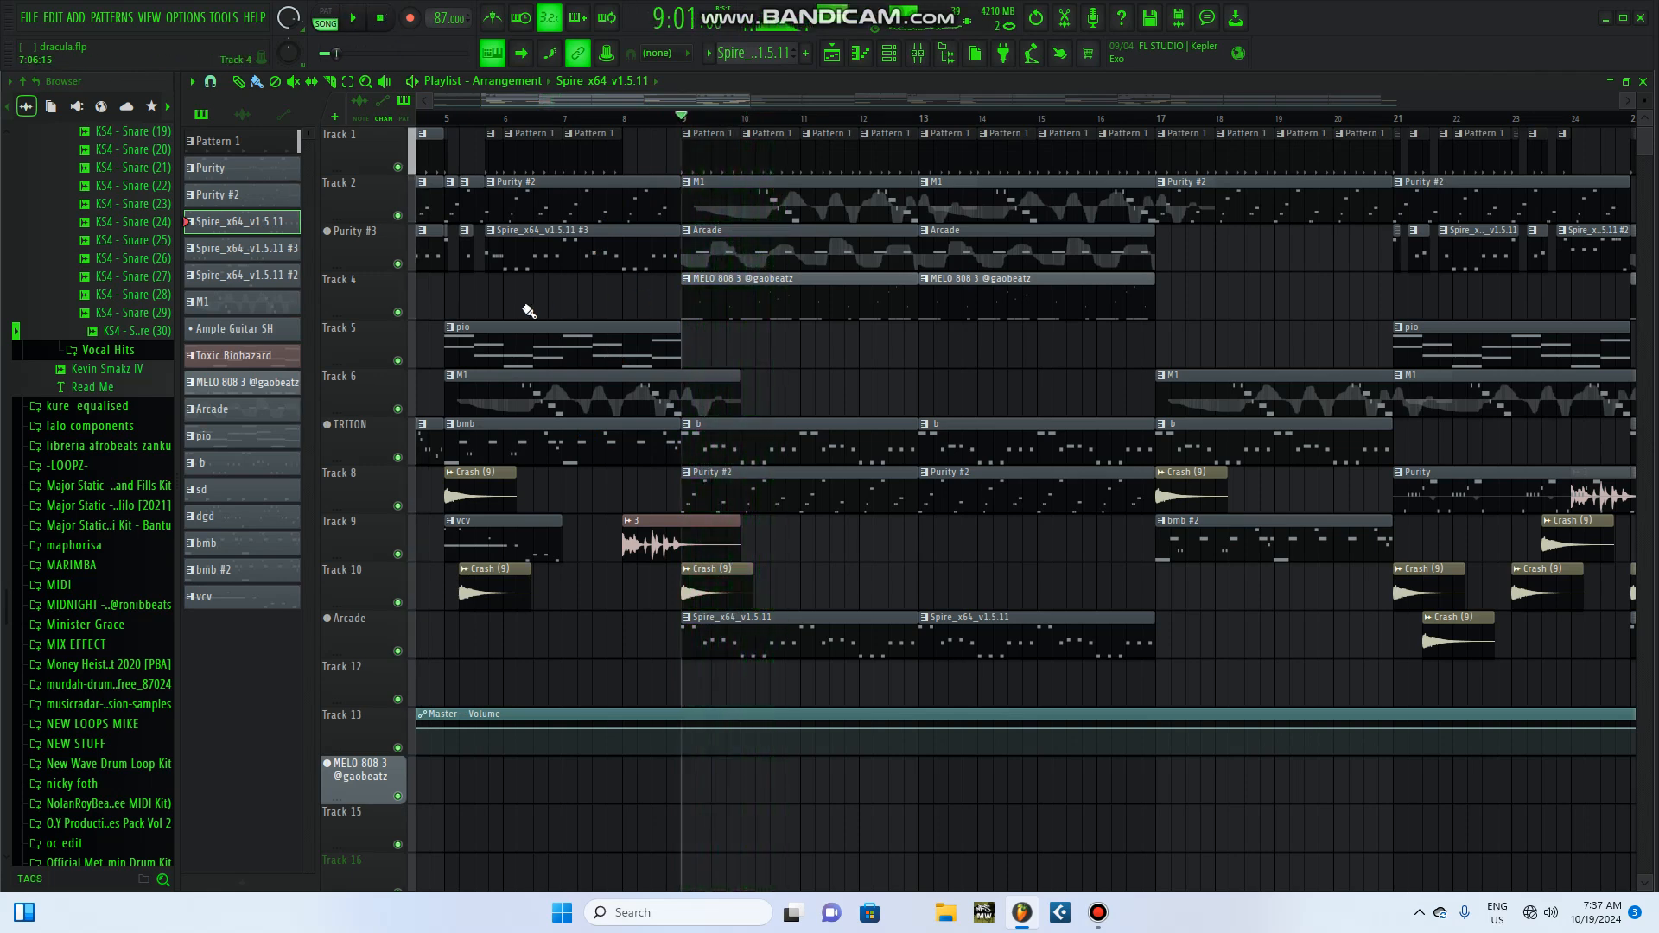
Step: Solo the Purity #3 track and display the notes of its Arcade pattern in the channel rack
right_click(398, 263)
left_click(888, 53)
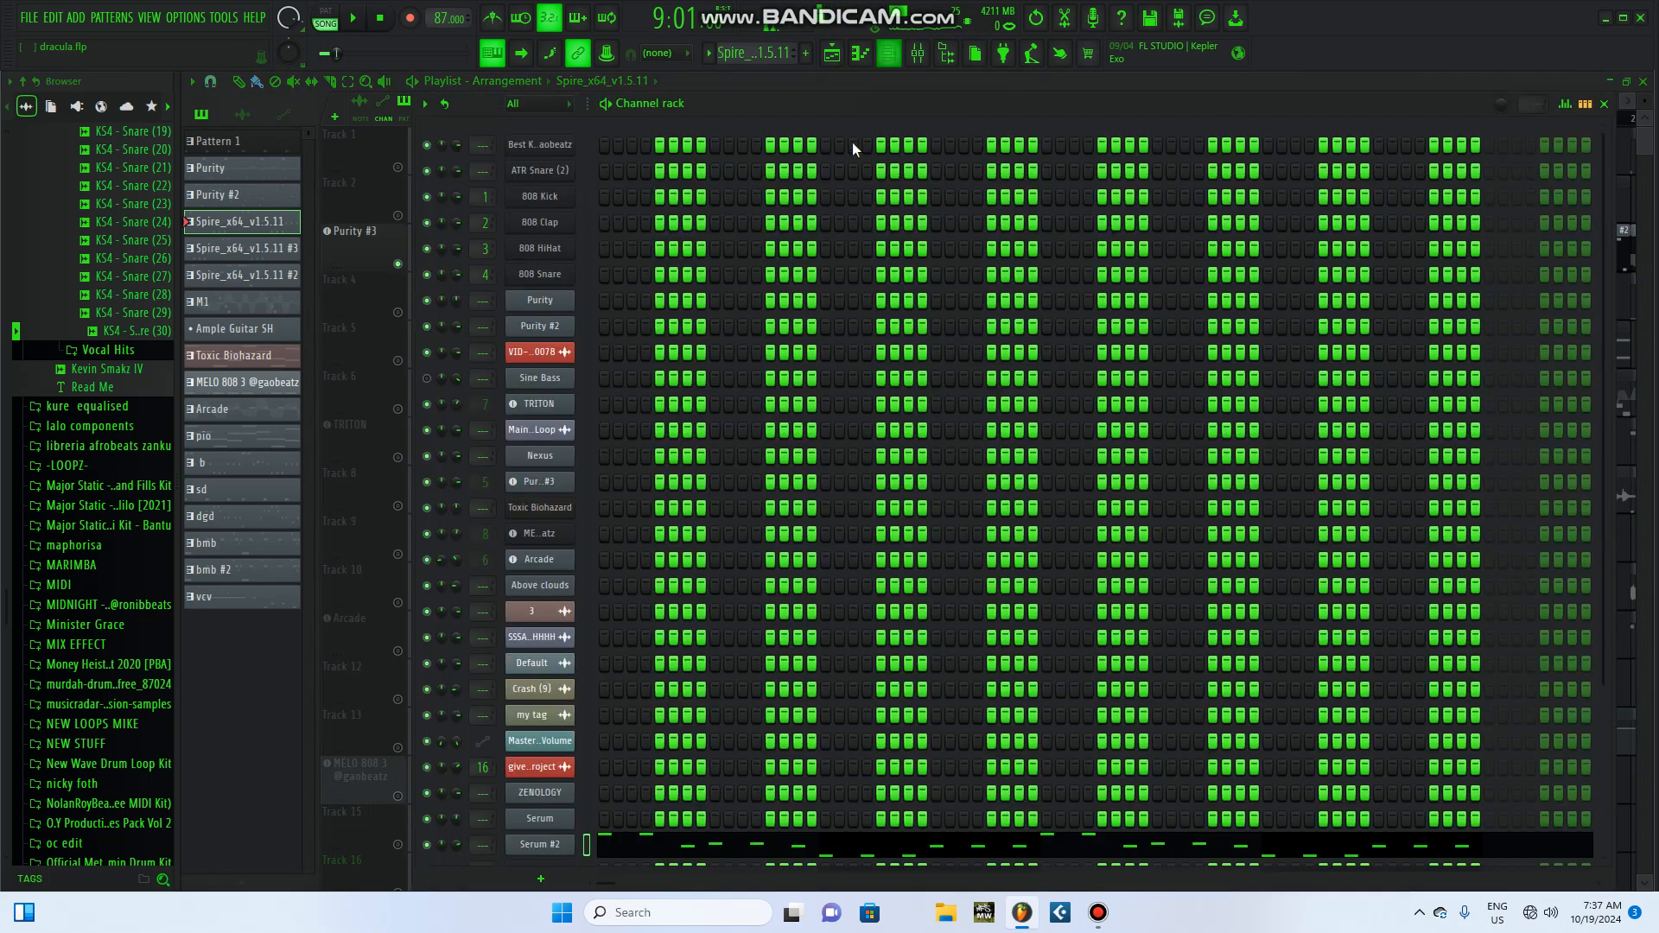
scroll(622, 751, "down", 3)
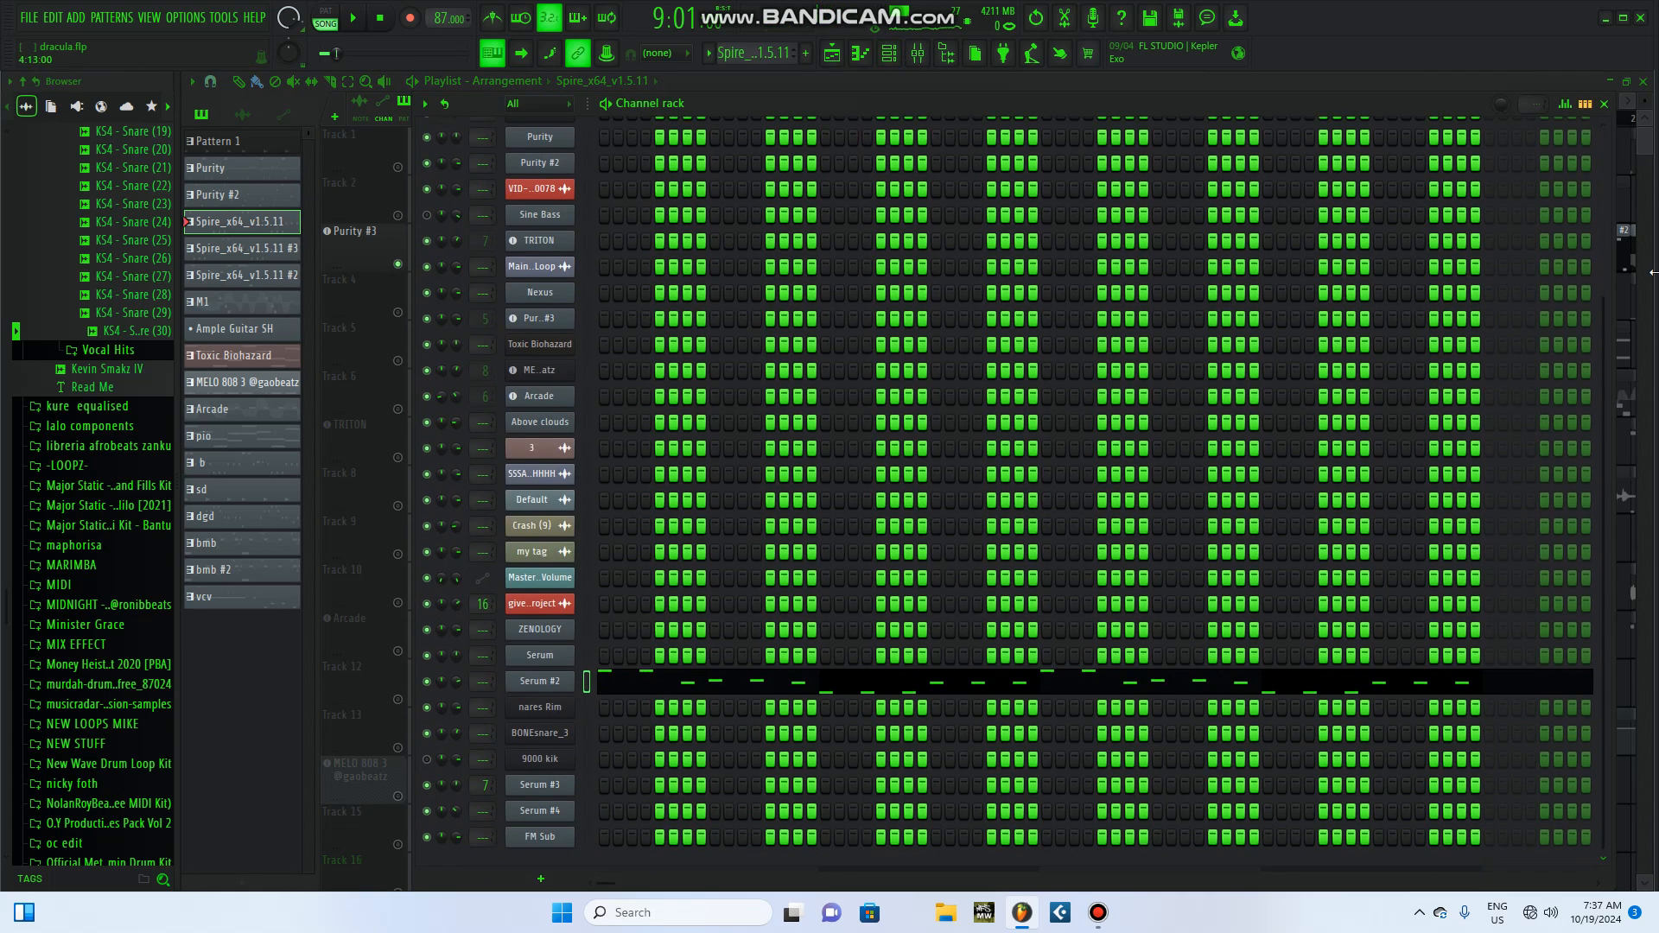
left_click(1604, 104)
left_click(777, 246)
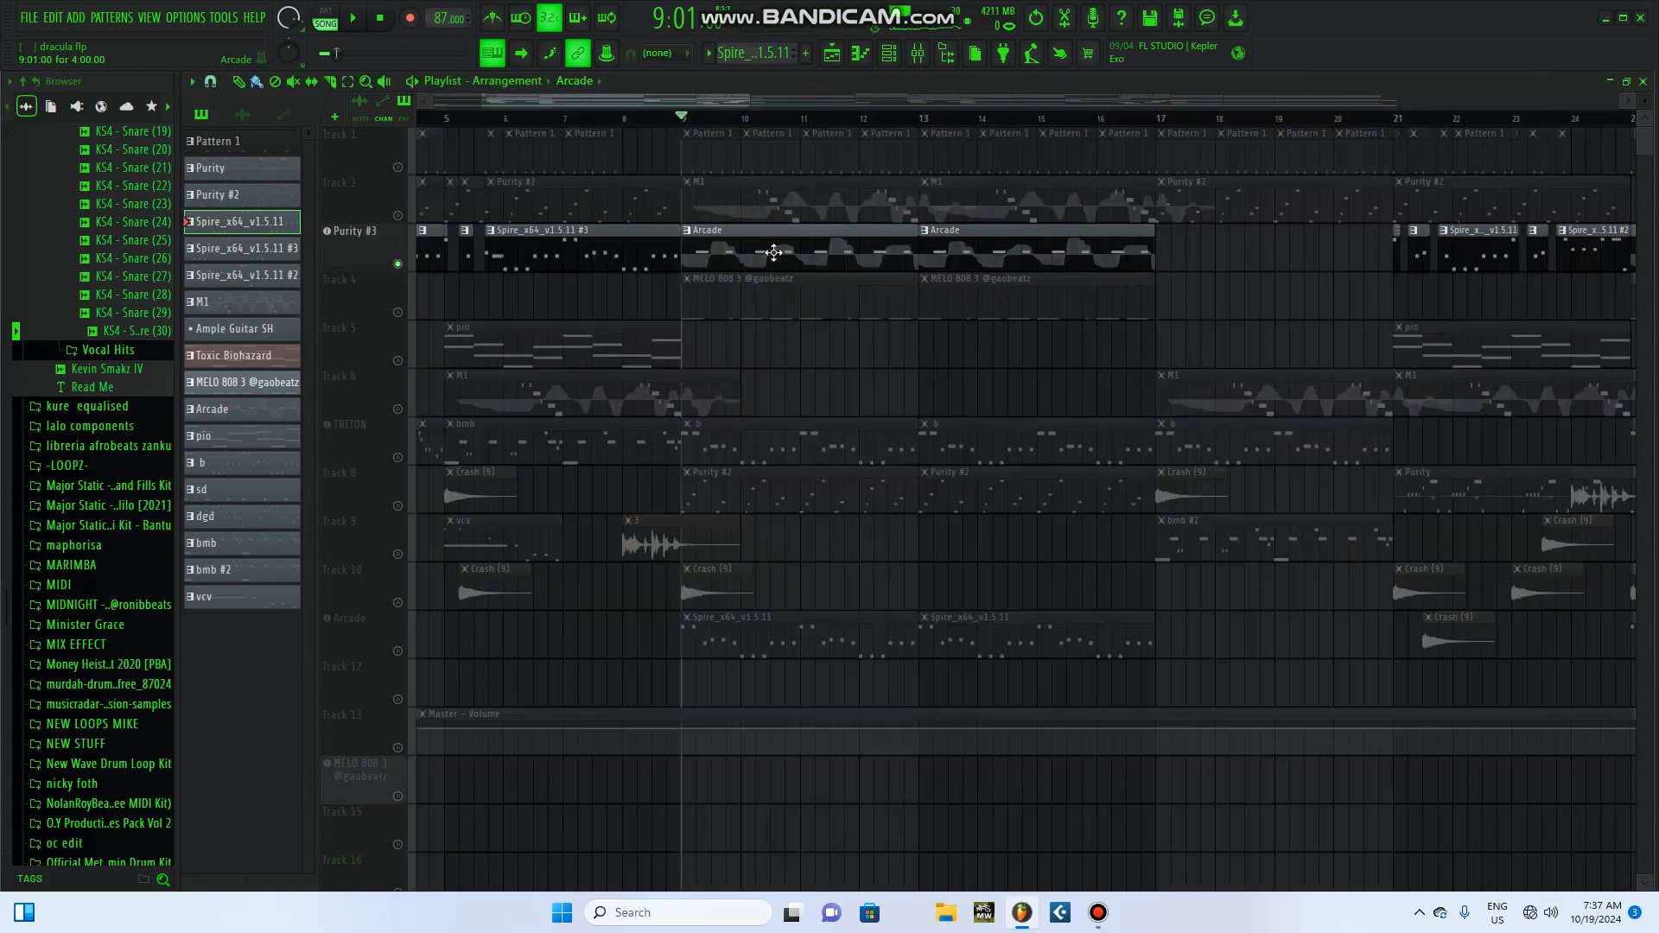
left_click(894, 53)
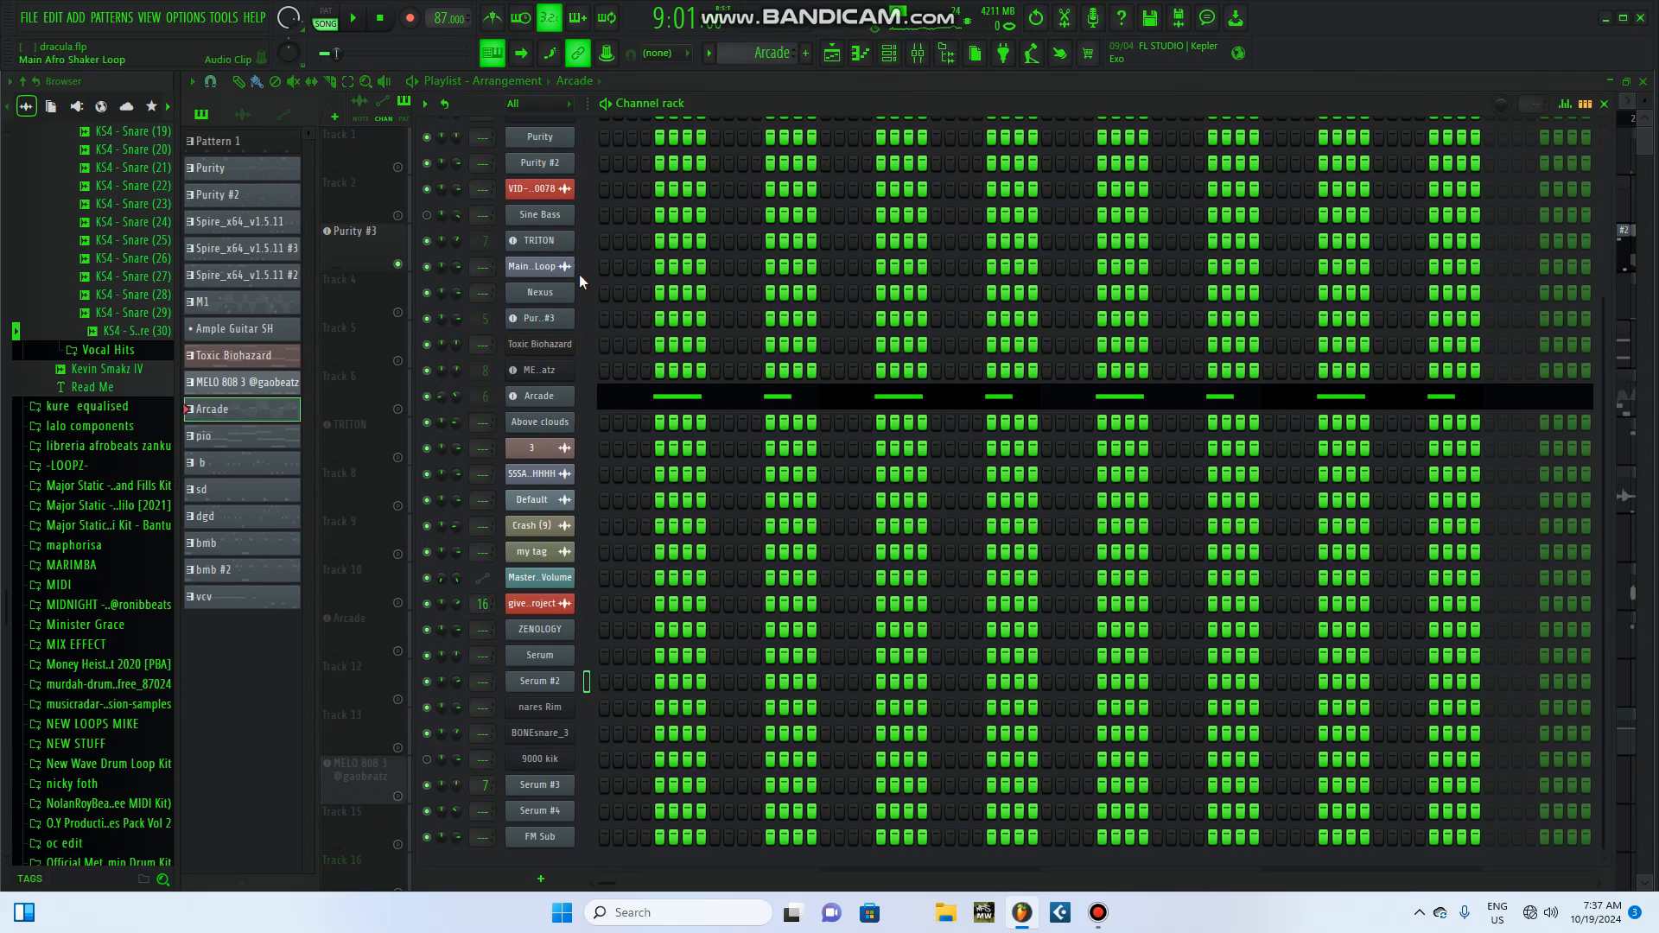
scroll(629, 262, "up", 3)
Step: Play the Arcade pattern alone in pattern mode, stop it, and close the channel rack
left_click(606, 105)
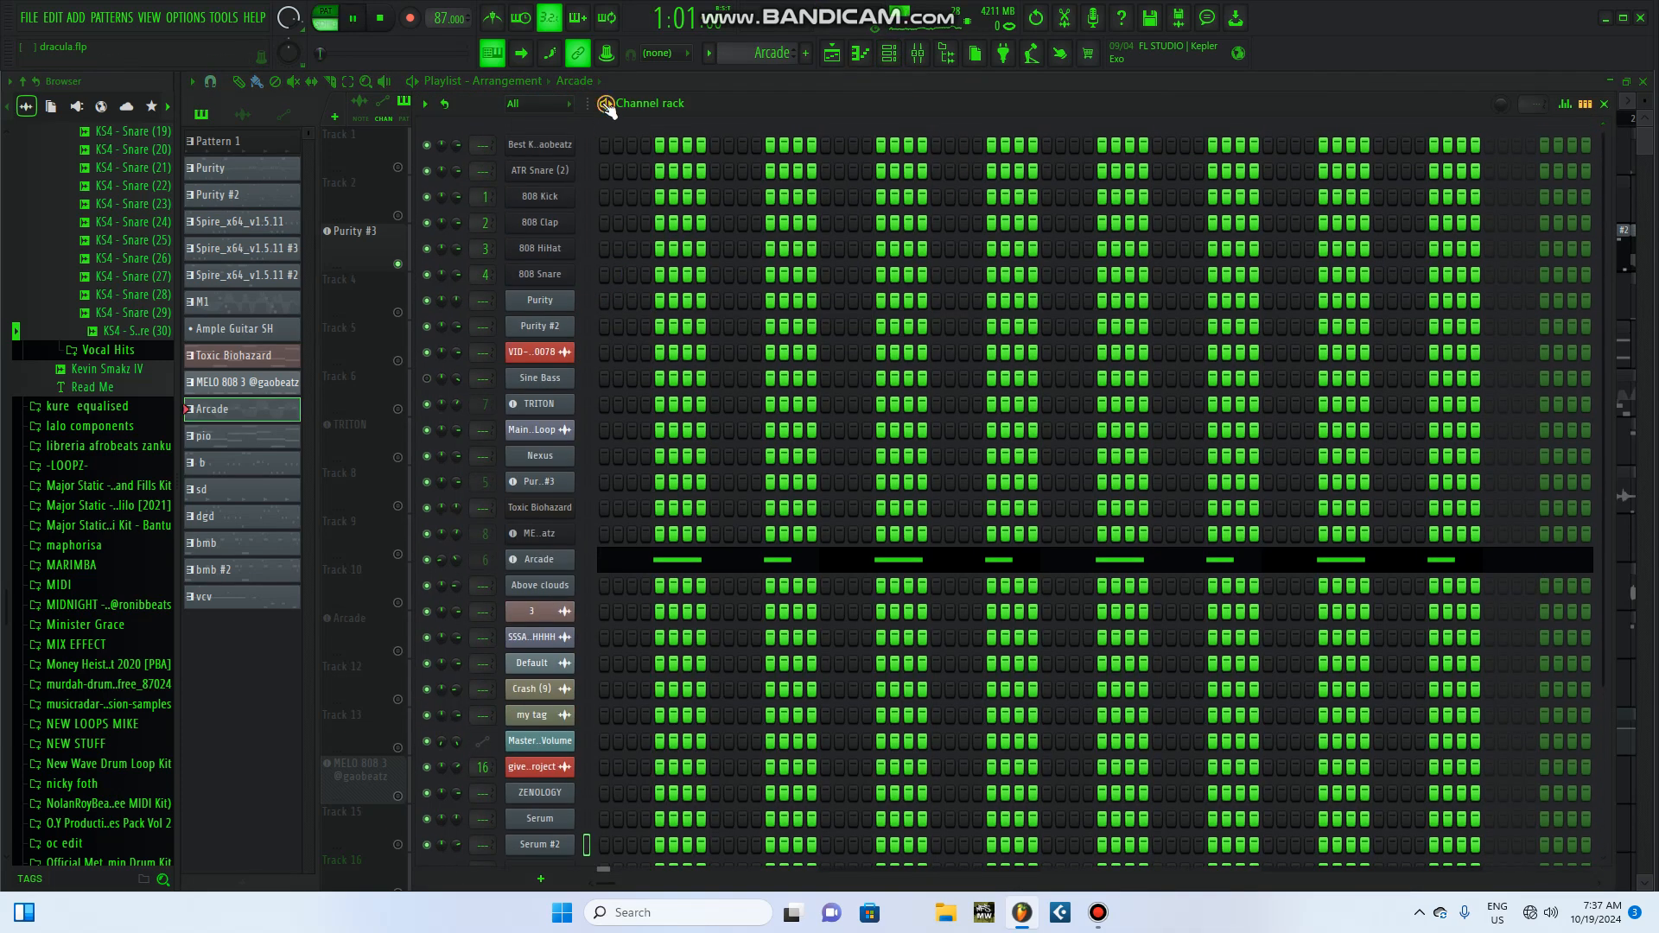
left_click(390, 19)
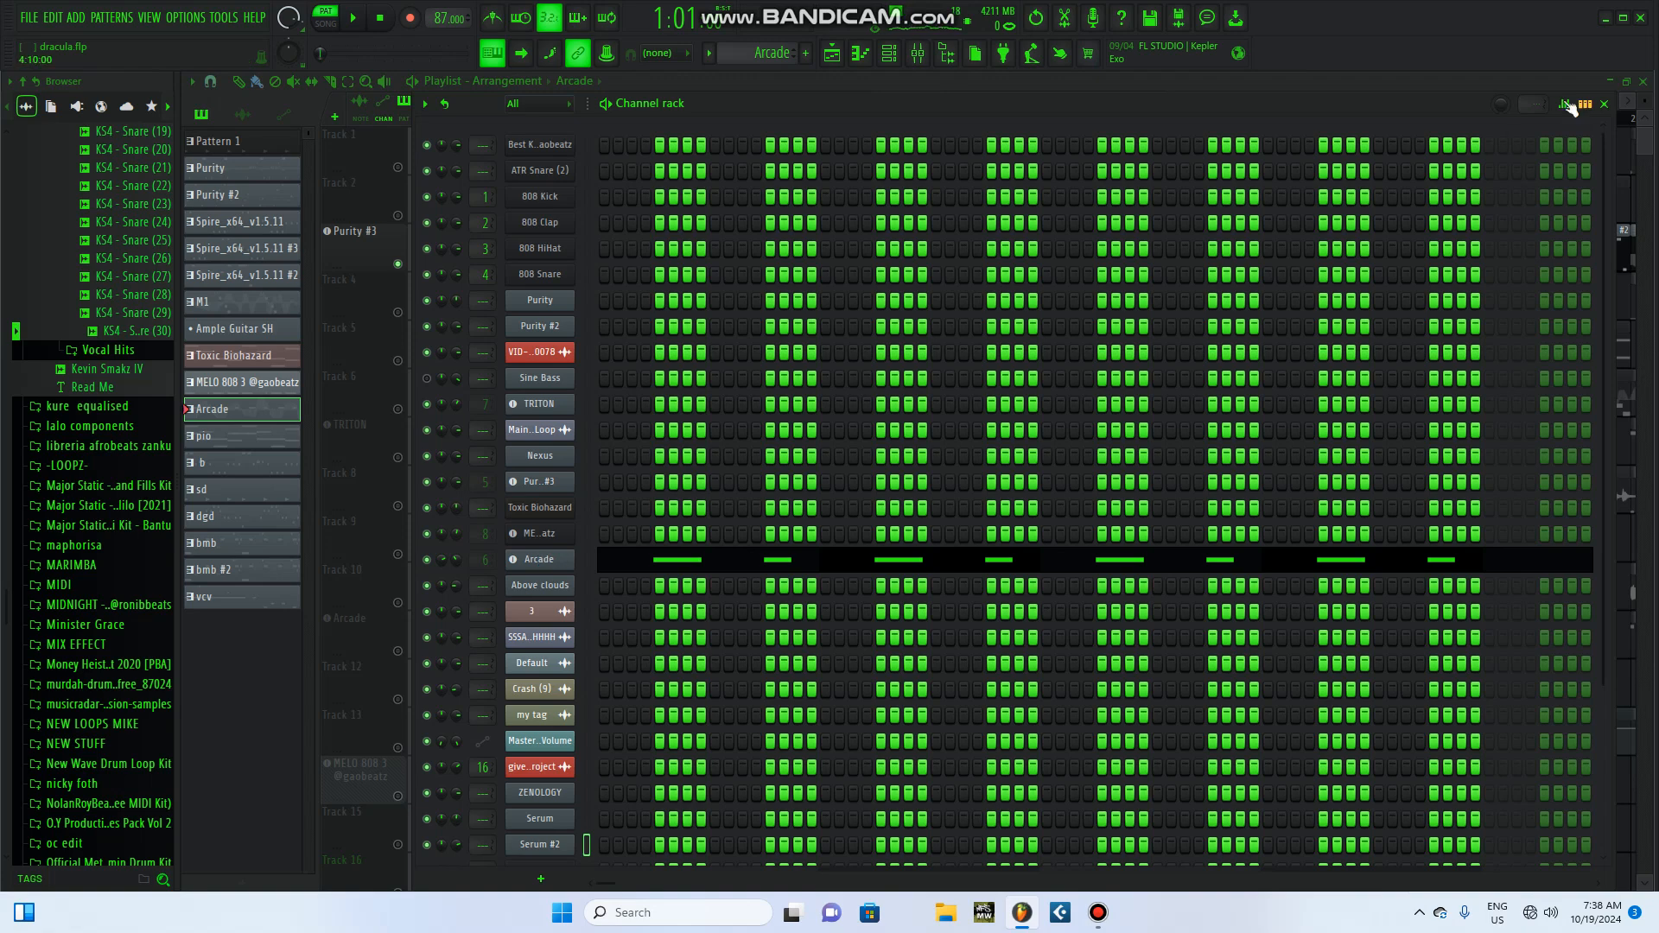
left_click(1604, 104)
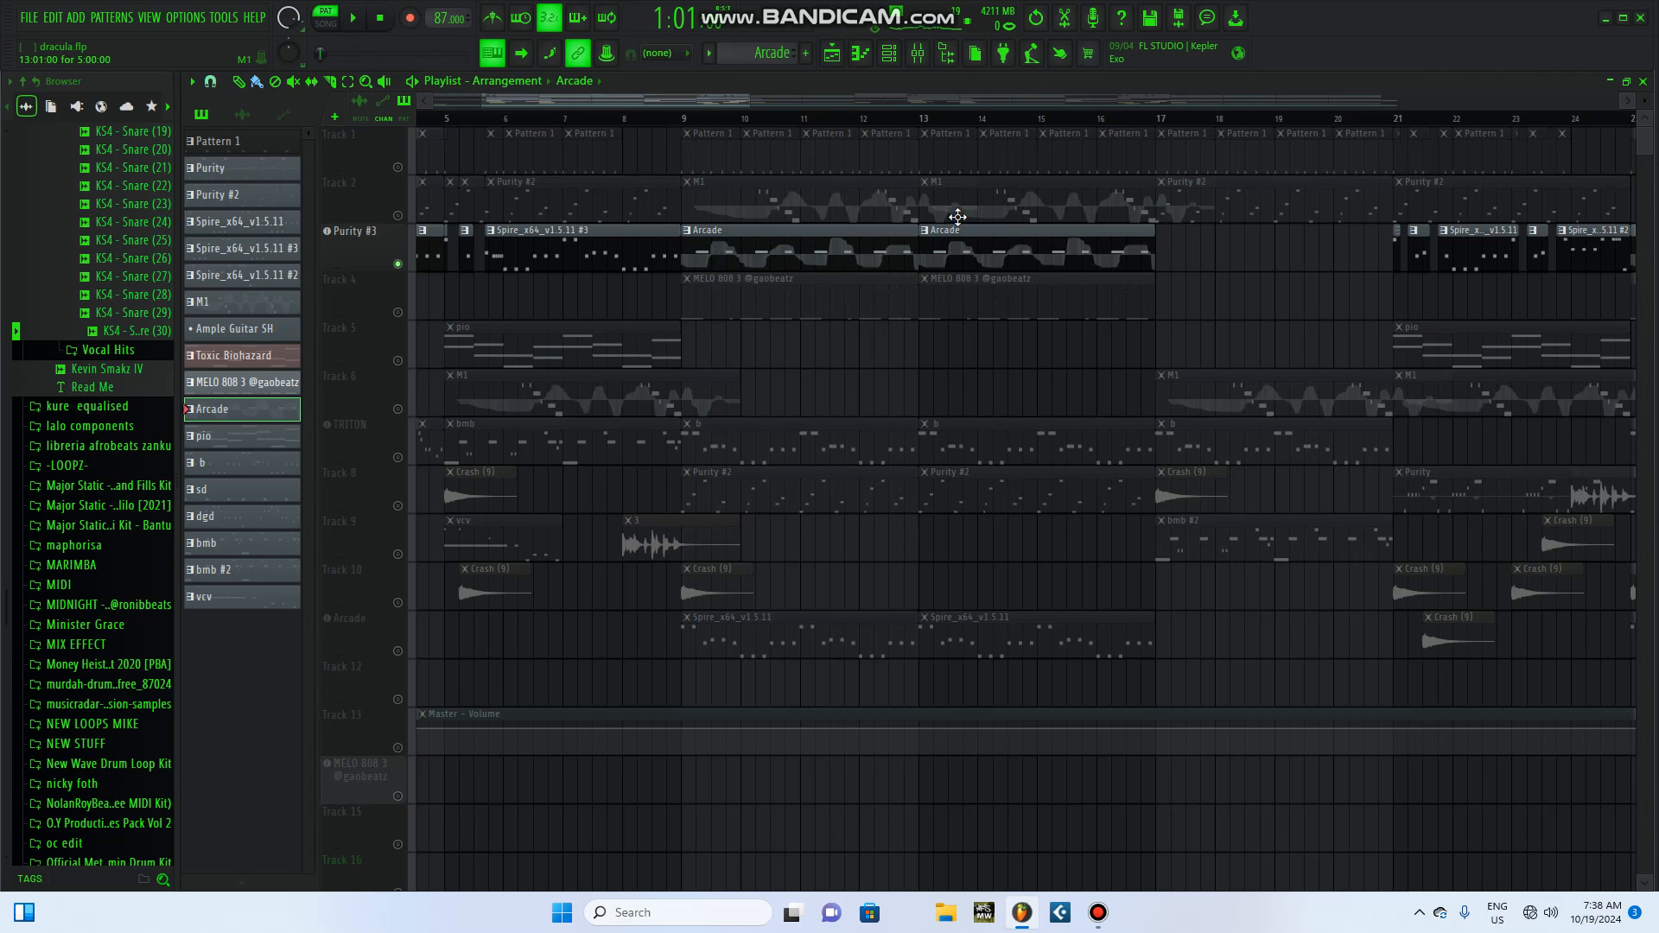
Step: Turn off the Purity #3 solo so every track sounds, and play the song from bar 9
left_click(694, 119)
right_click(400, 265)
key("space")
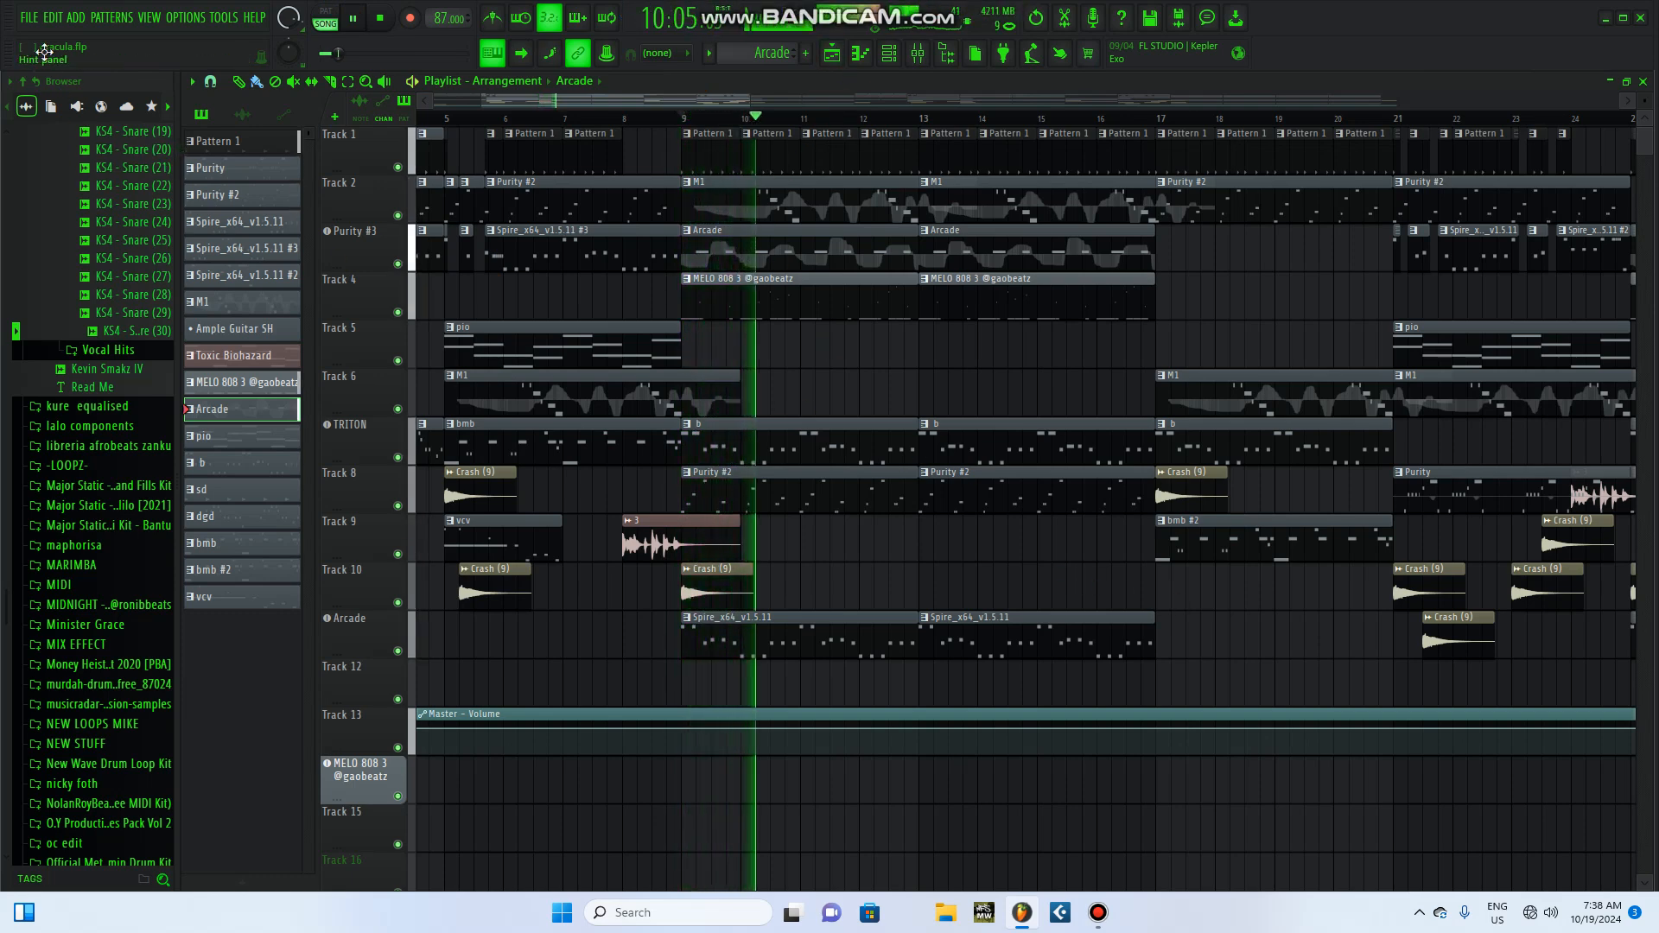
Step: Save the project while the song plays and stop the playback
left_click(28, 17)
left_click(66, 92)
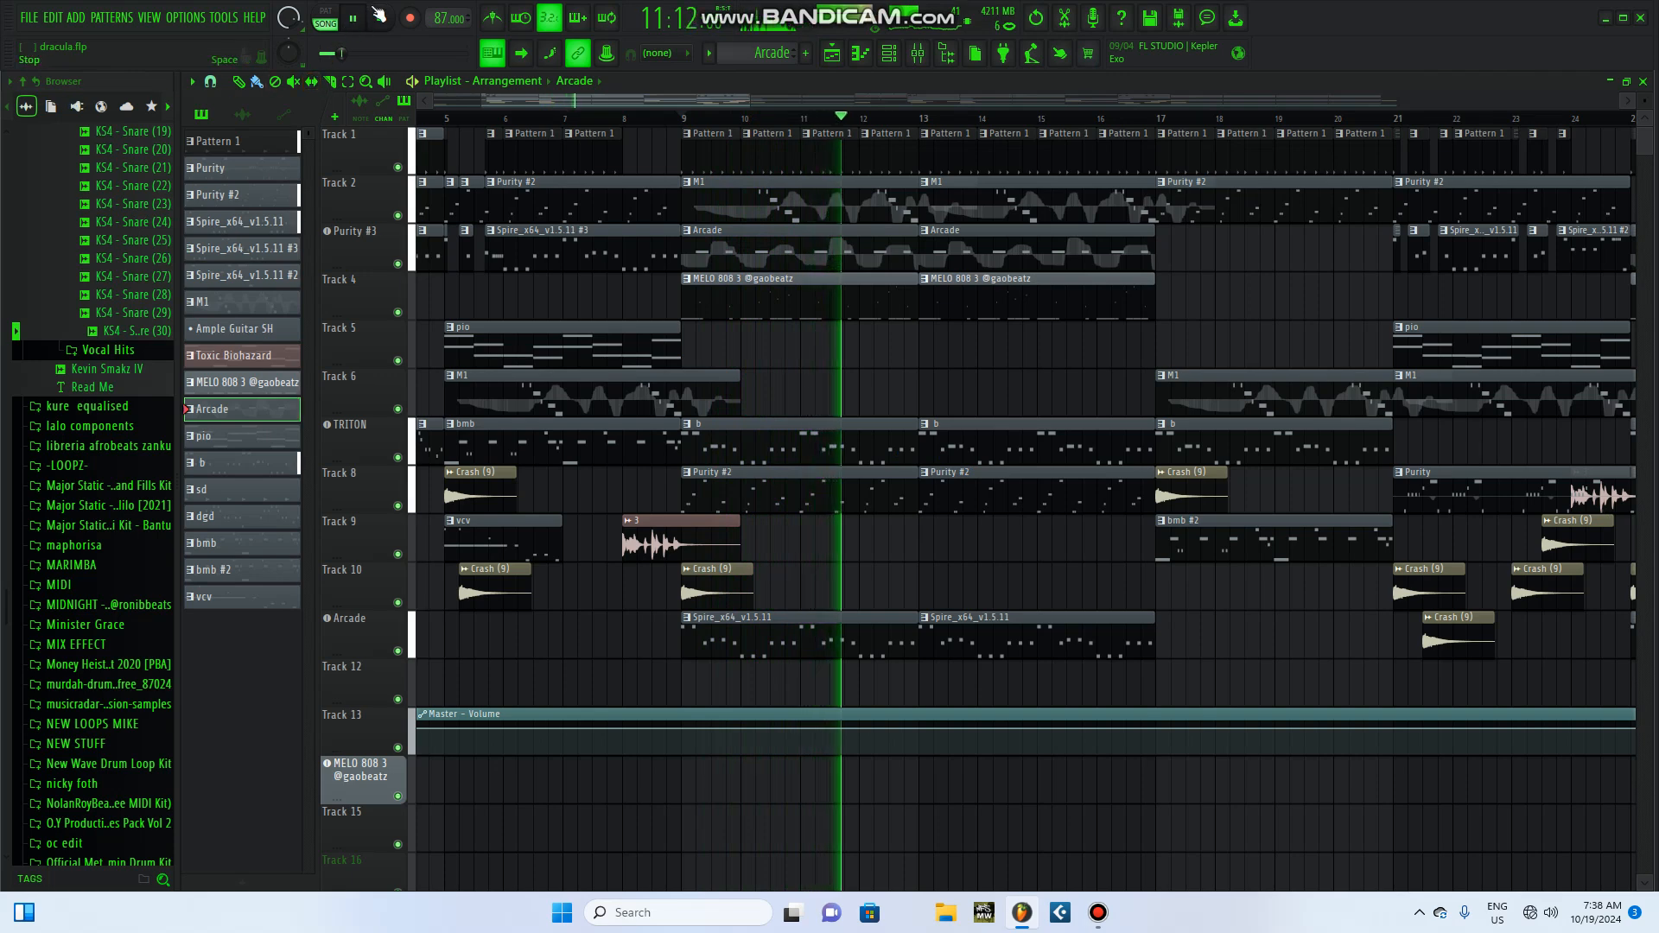
key("space")
right_click(398, 313)
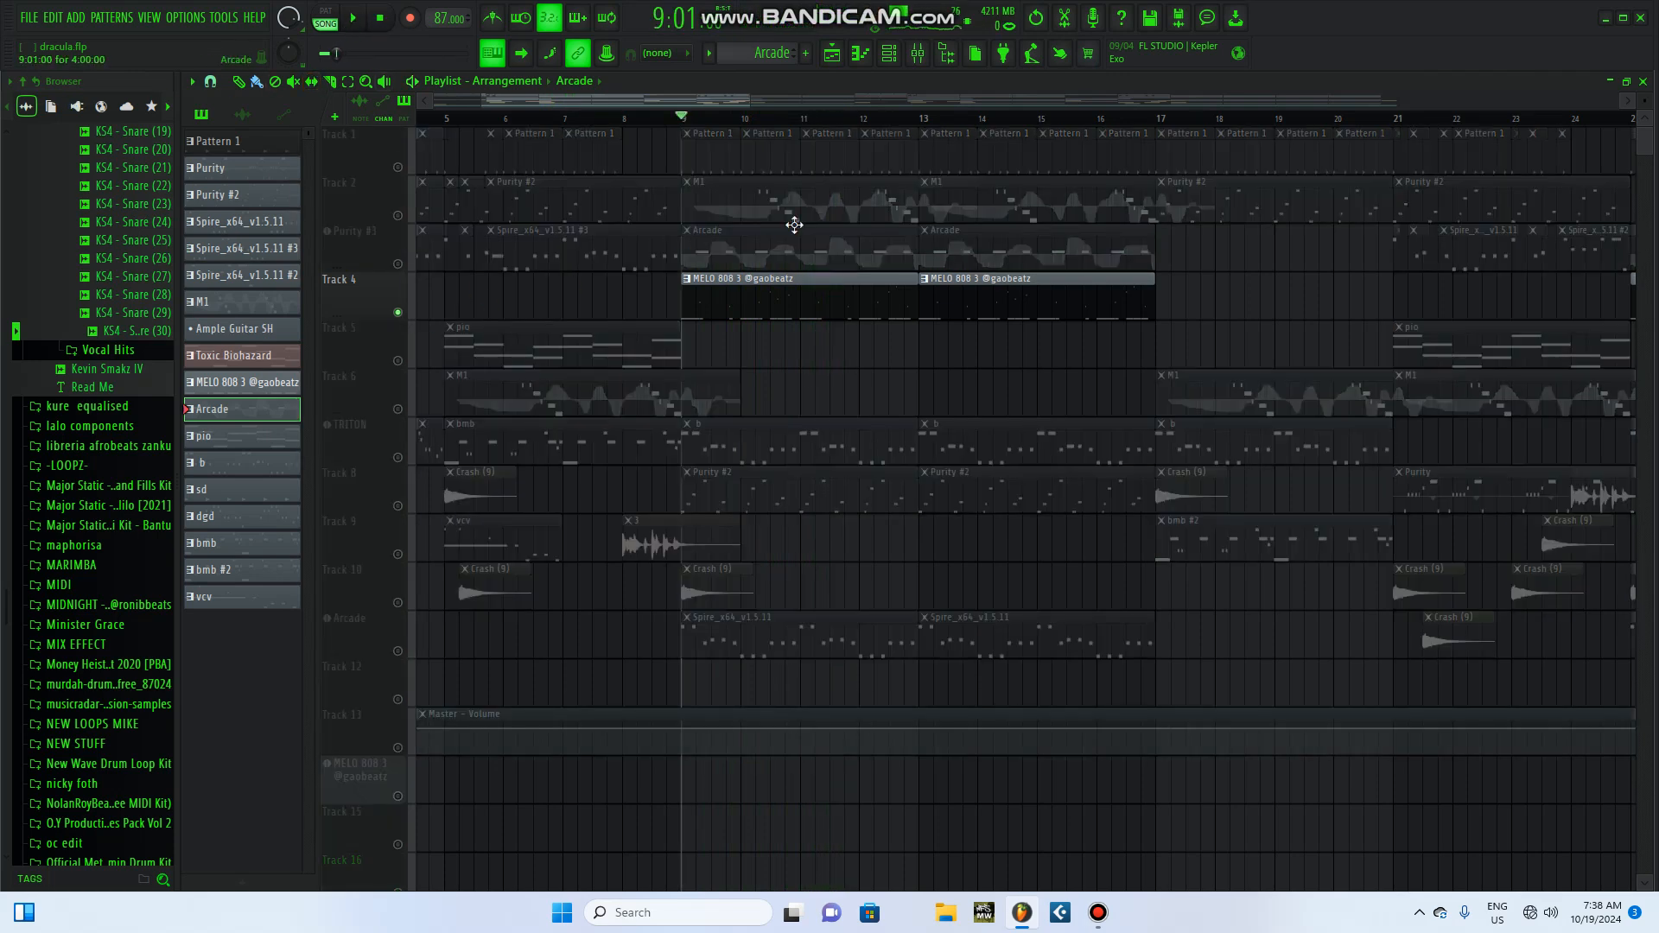
left_click(858, 306)
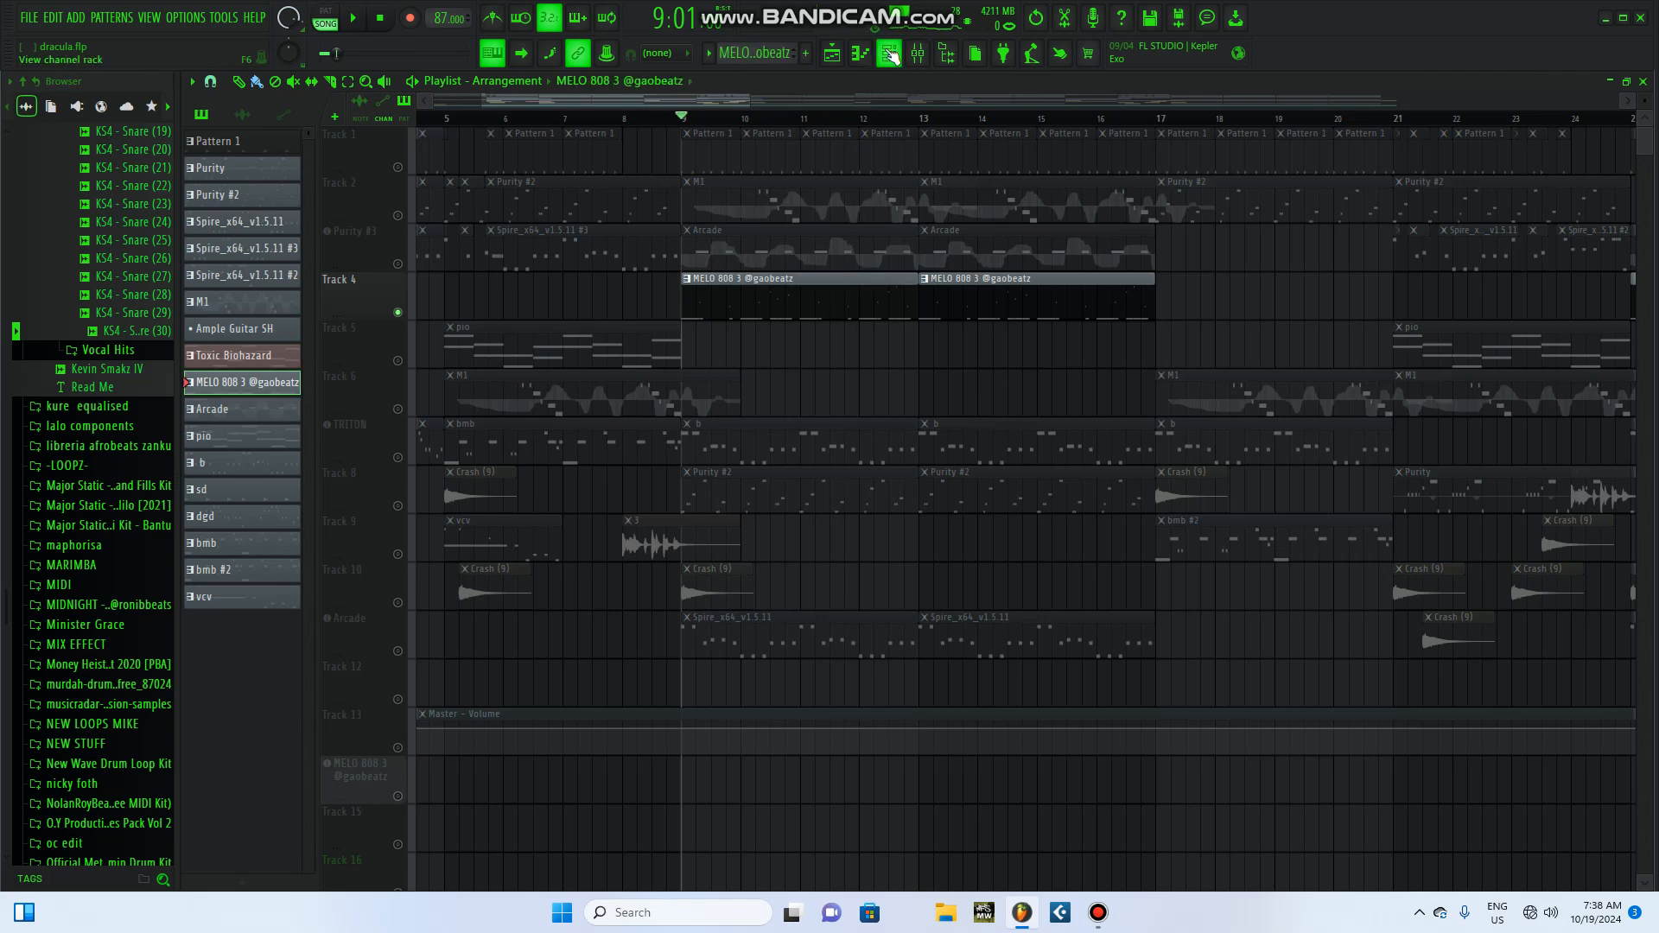
left_click(888, 53)
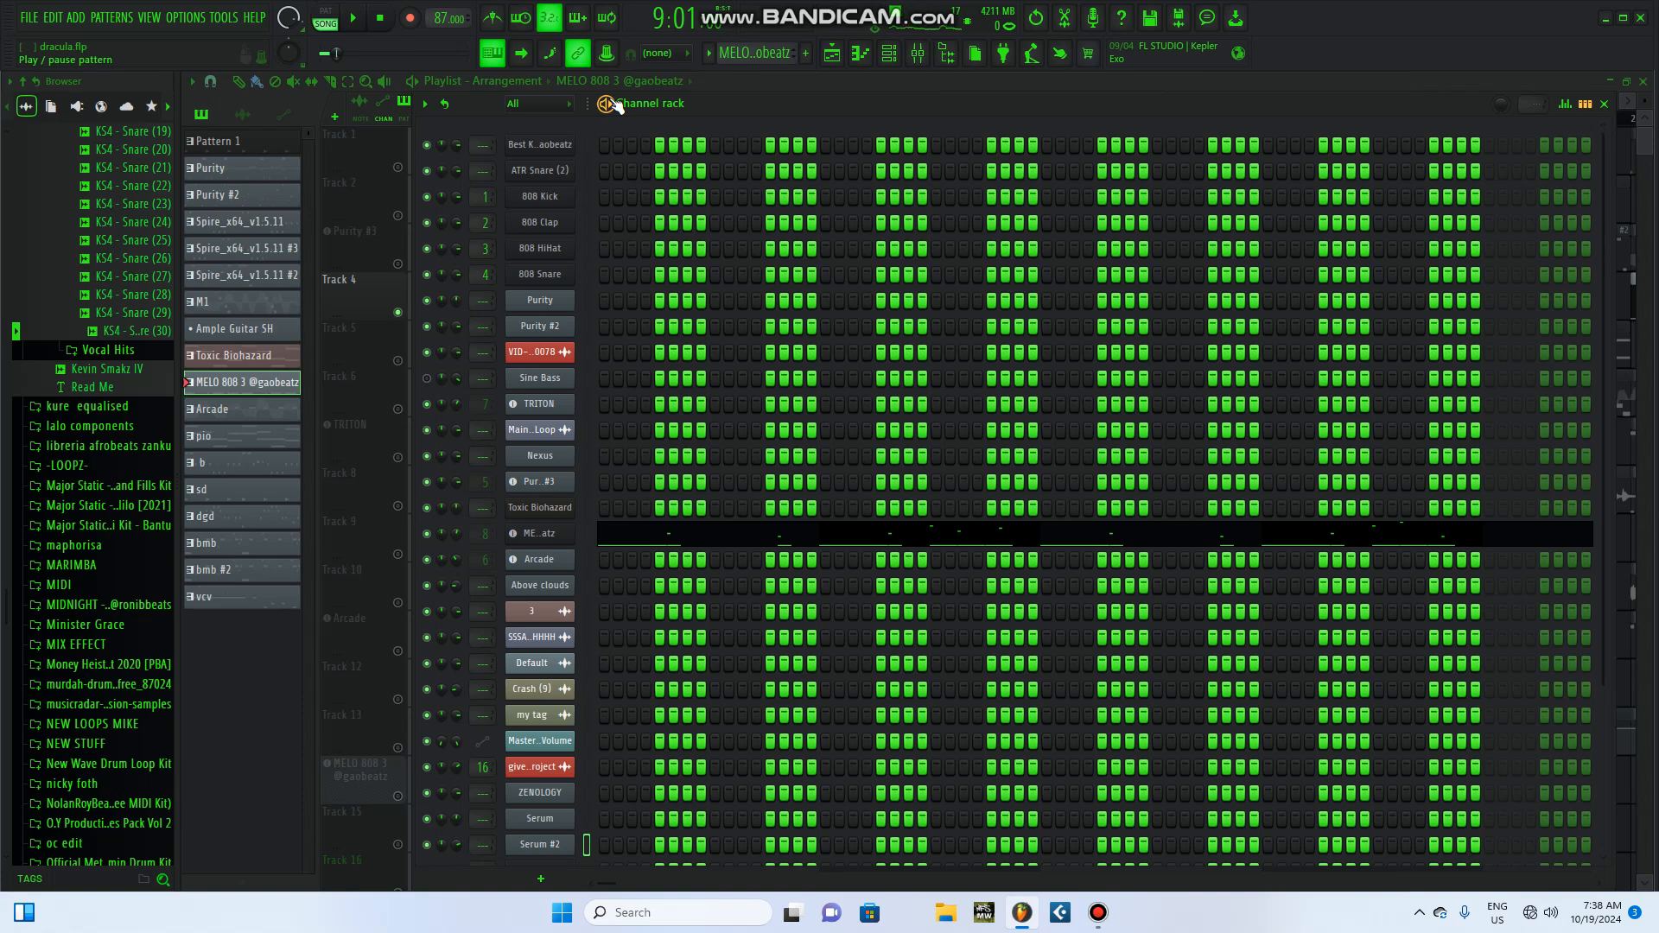
key("space")
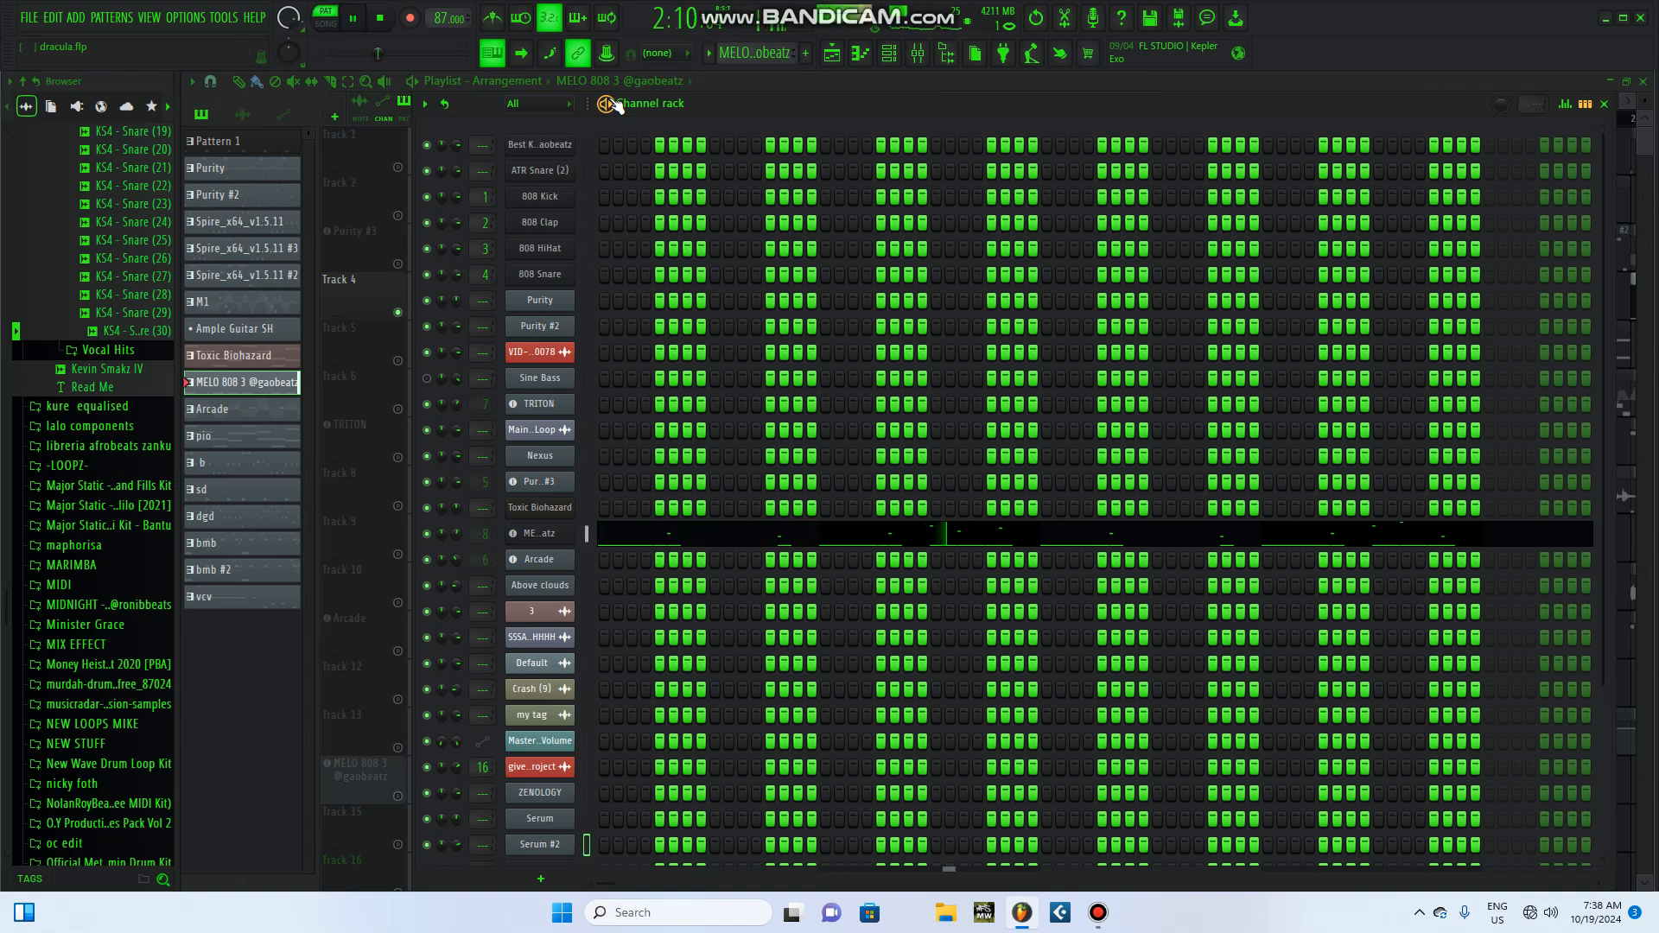
left_click(392, 19)
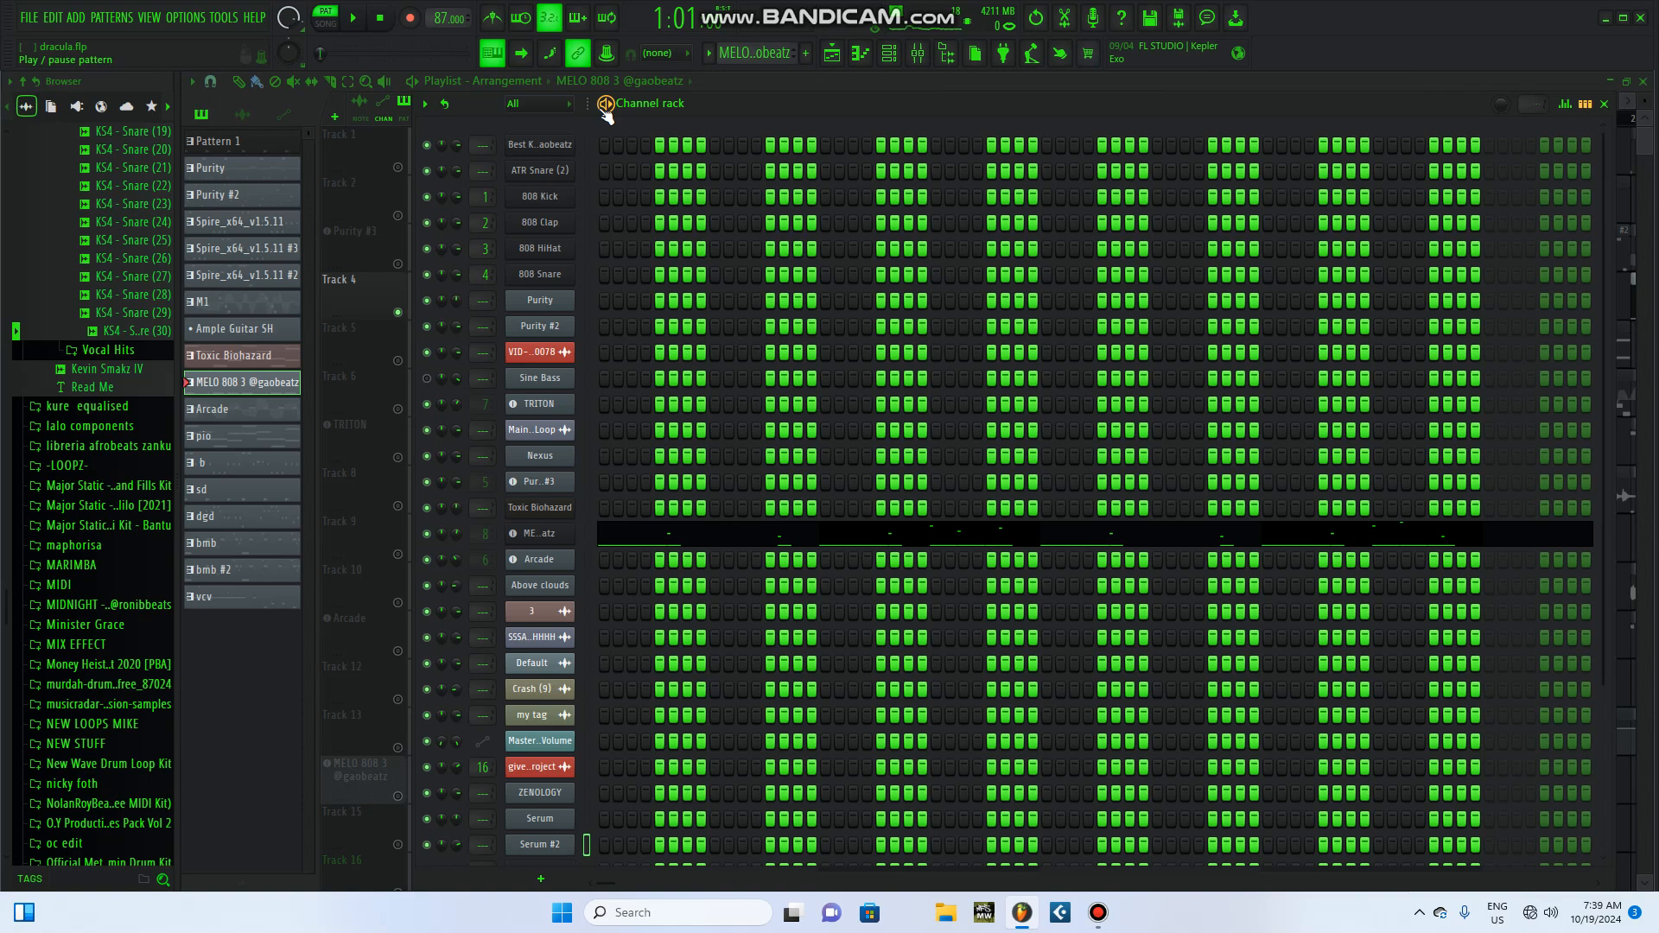
key("space")
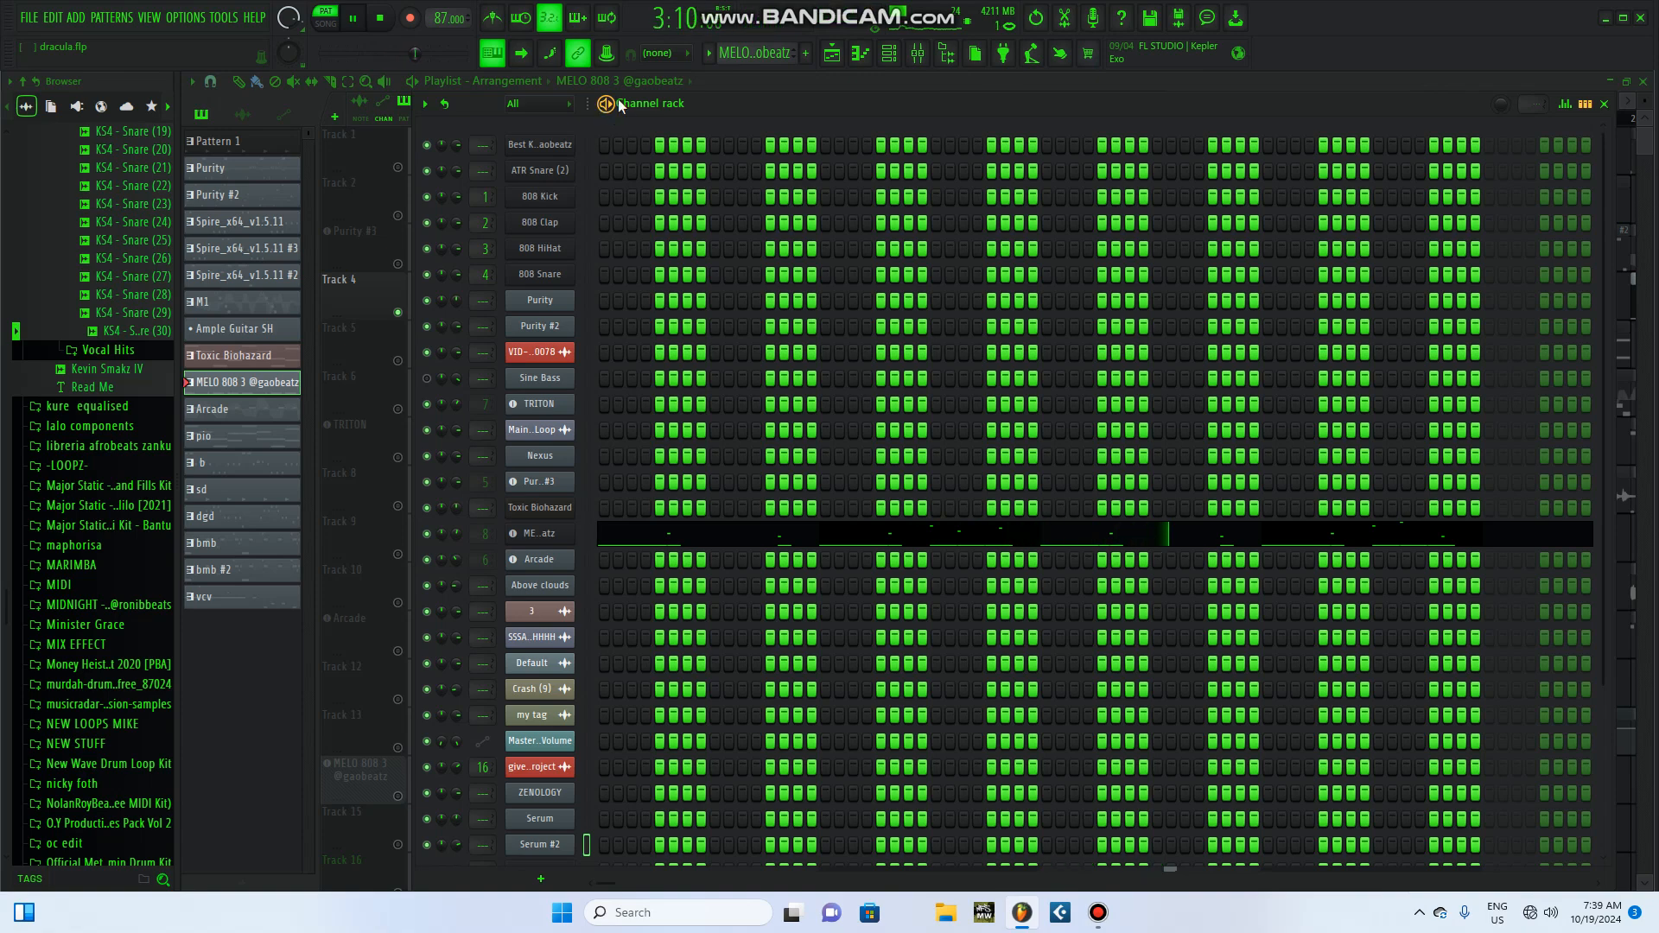
left_click(1604, 104)
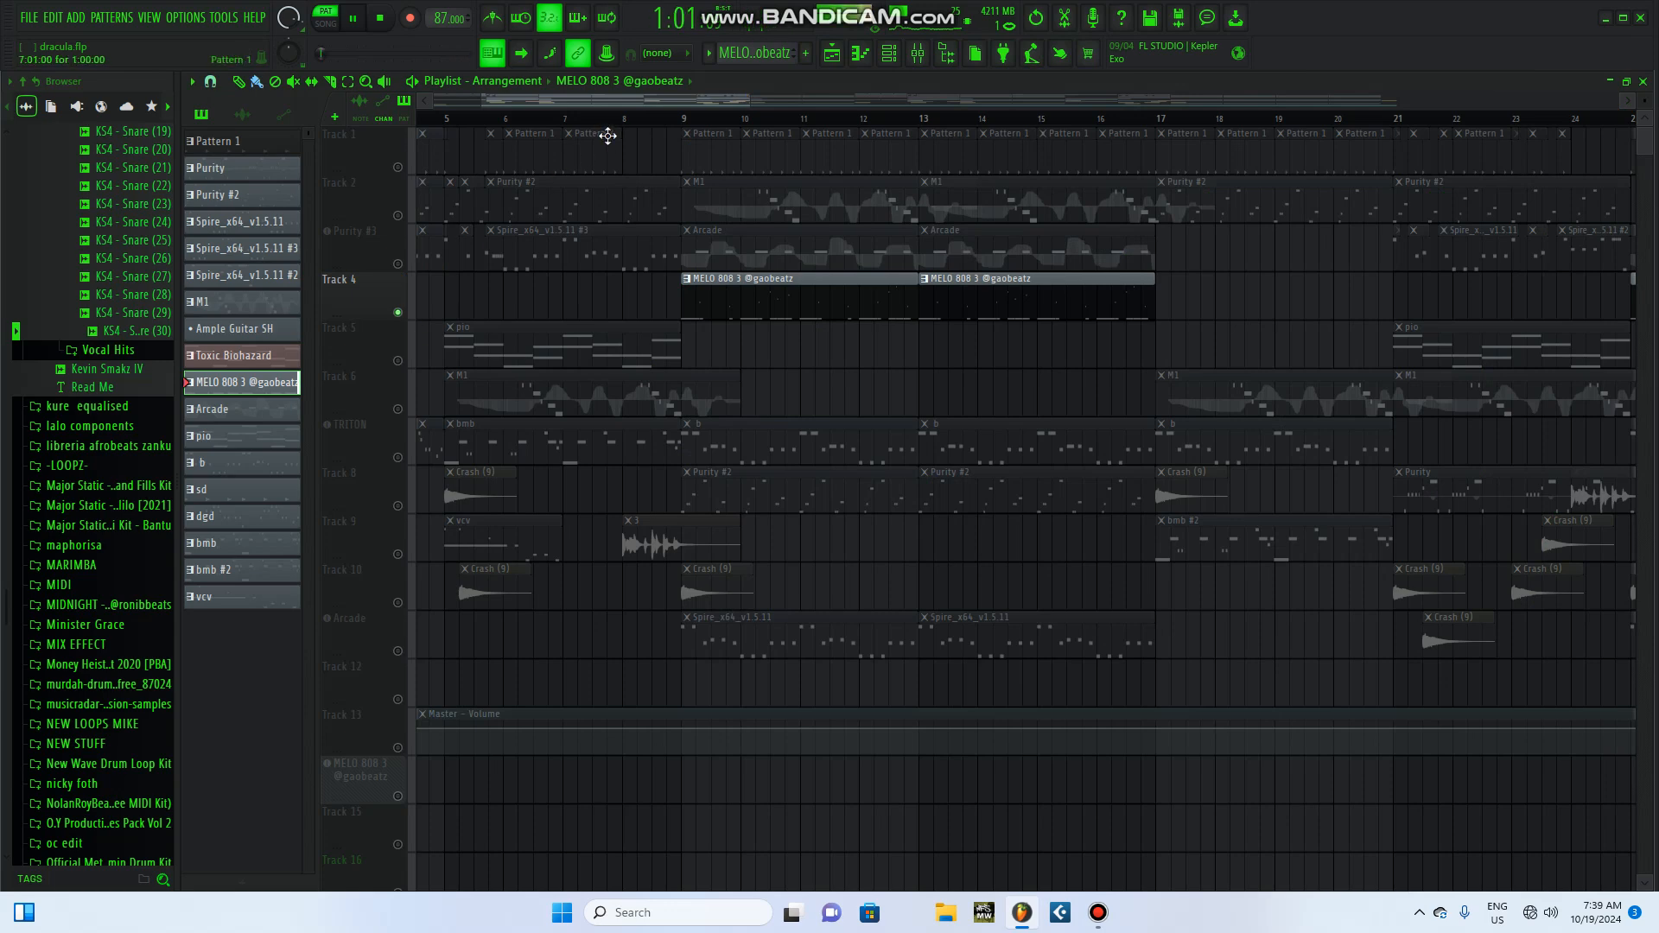
Step: Unmute Track 1 and the Arcade track alongside Track 4, and play the song from bar 9
left_click(397, 166)
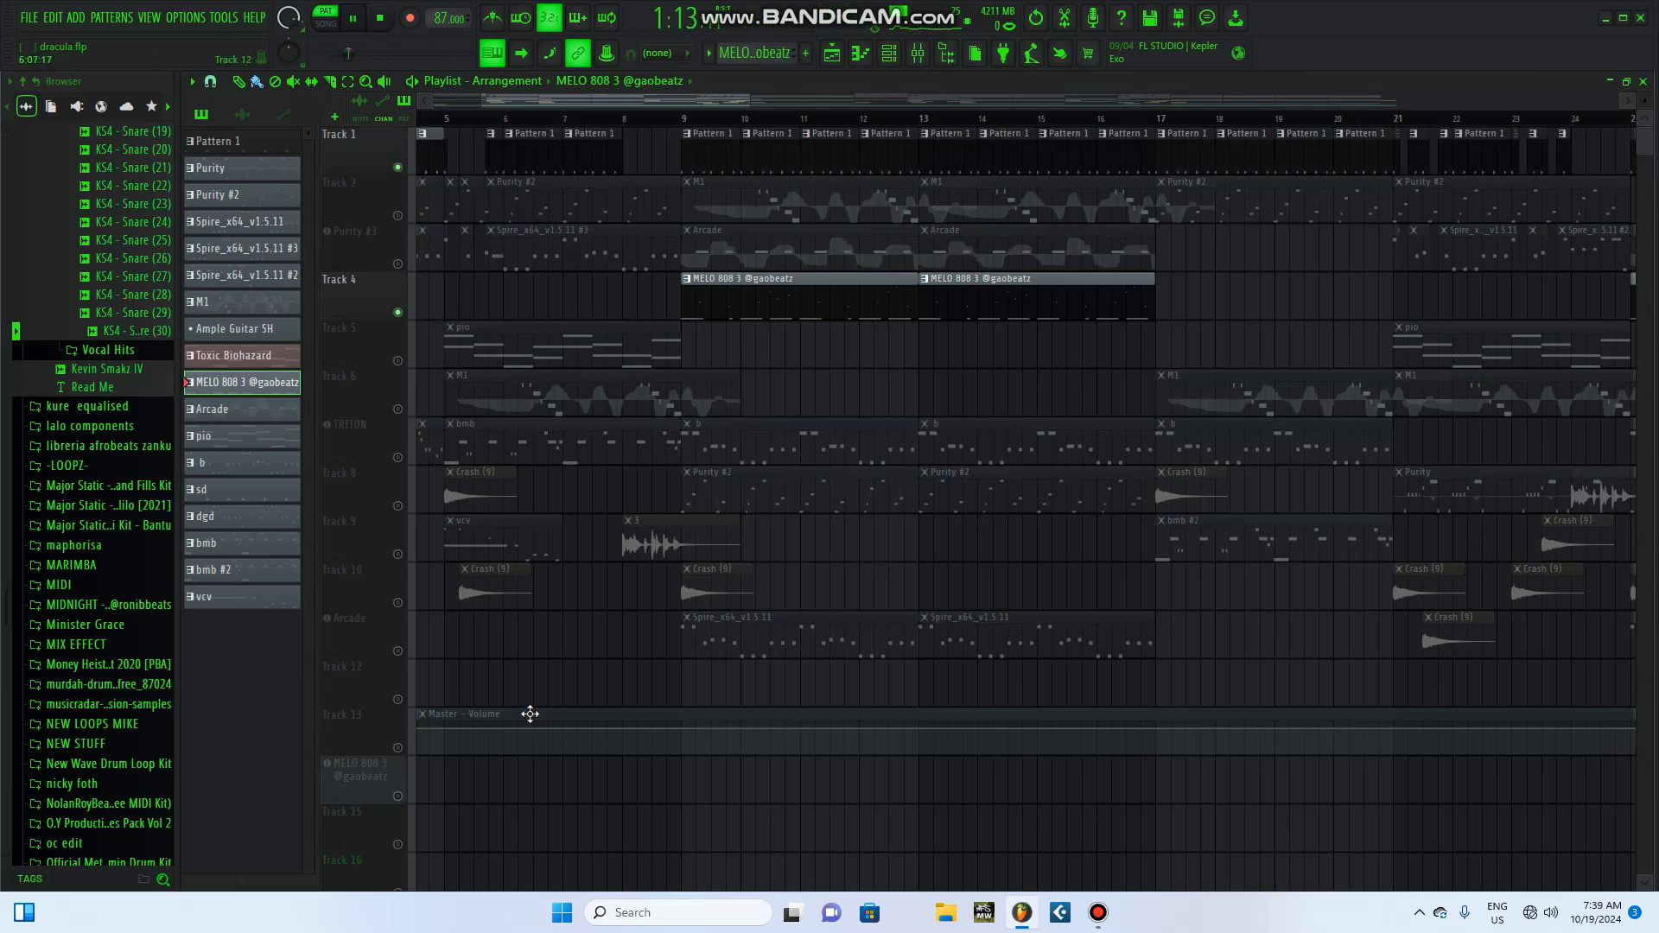
left_click(397, 651)
left_click(686, 118)
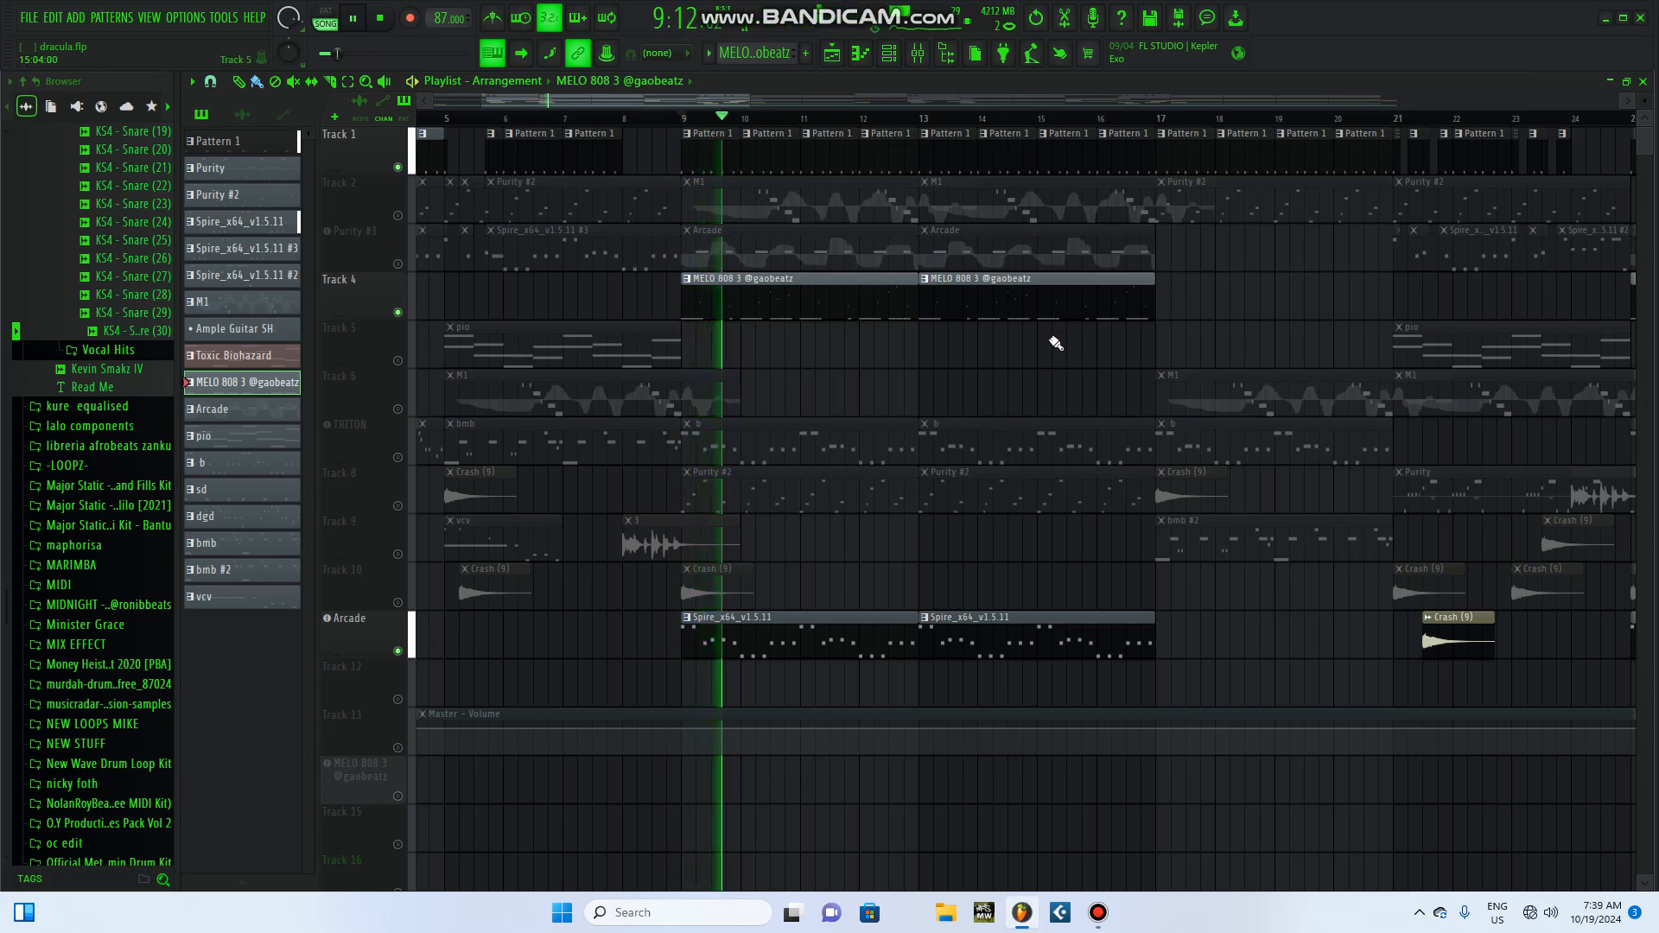
Step: Save the project and replay Track 1, Track 4 and the Arcade track together from bar 9, stopping around bar 16
left_click(5, 16)
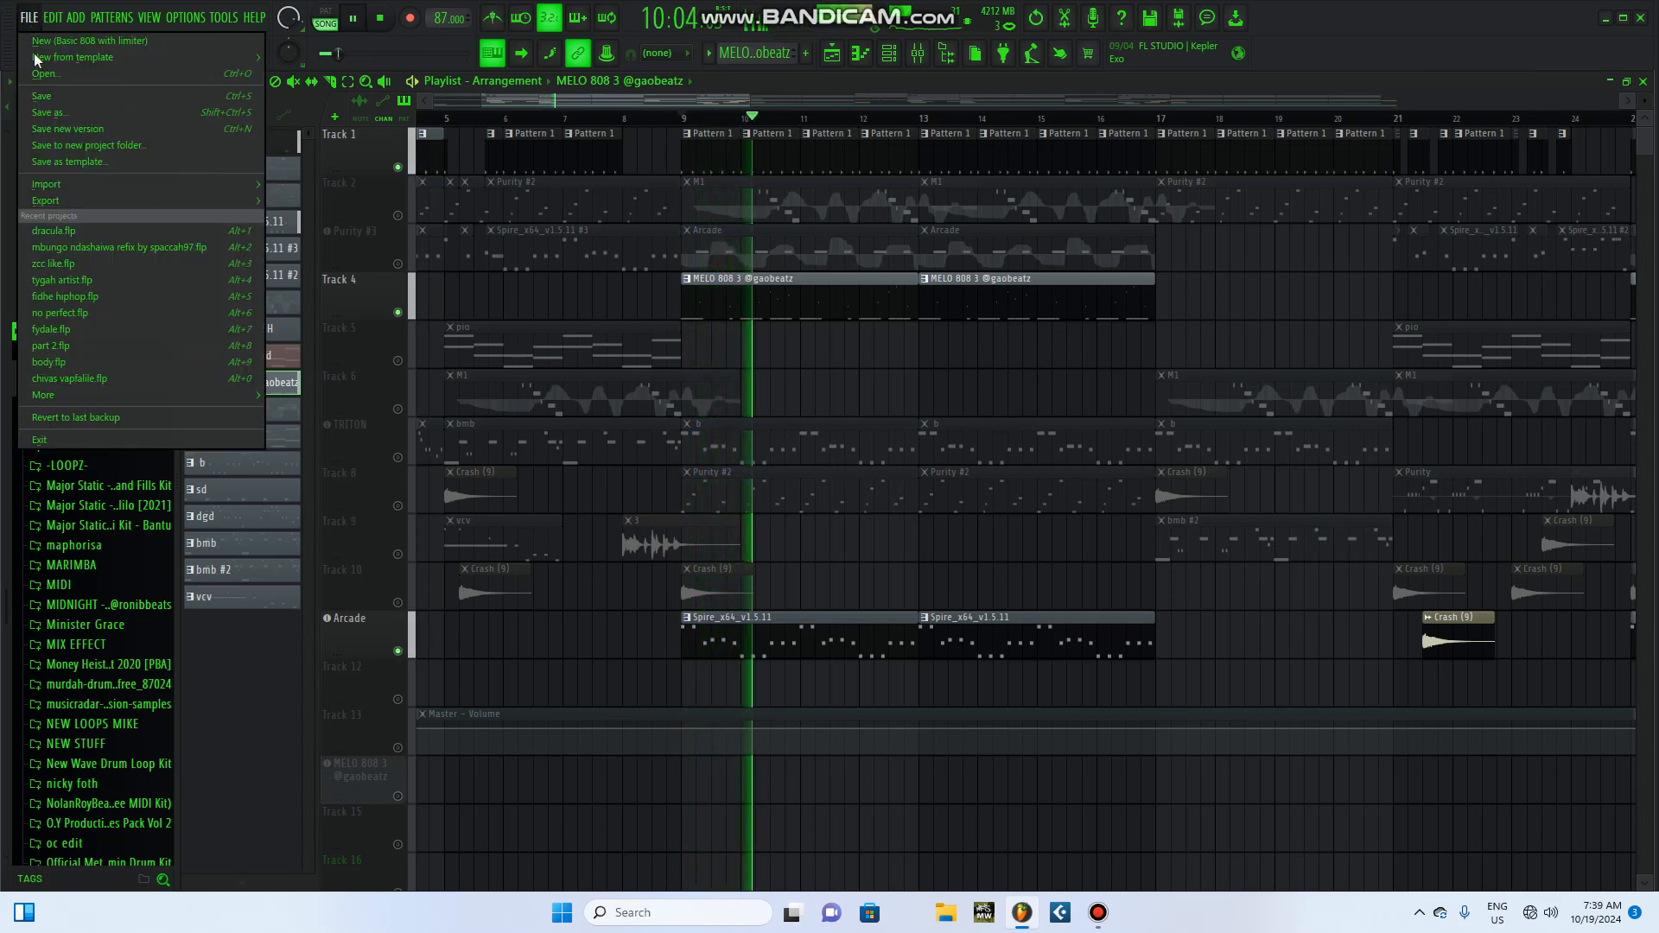
left_click(65, 95)
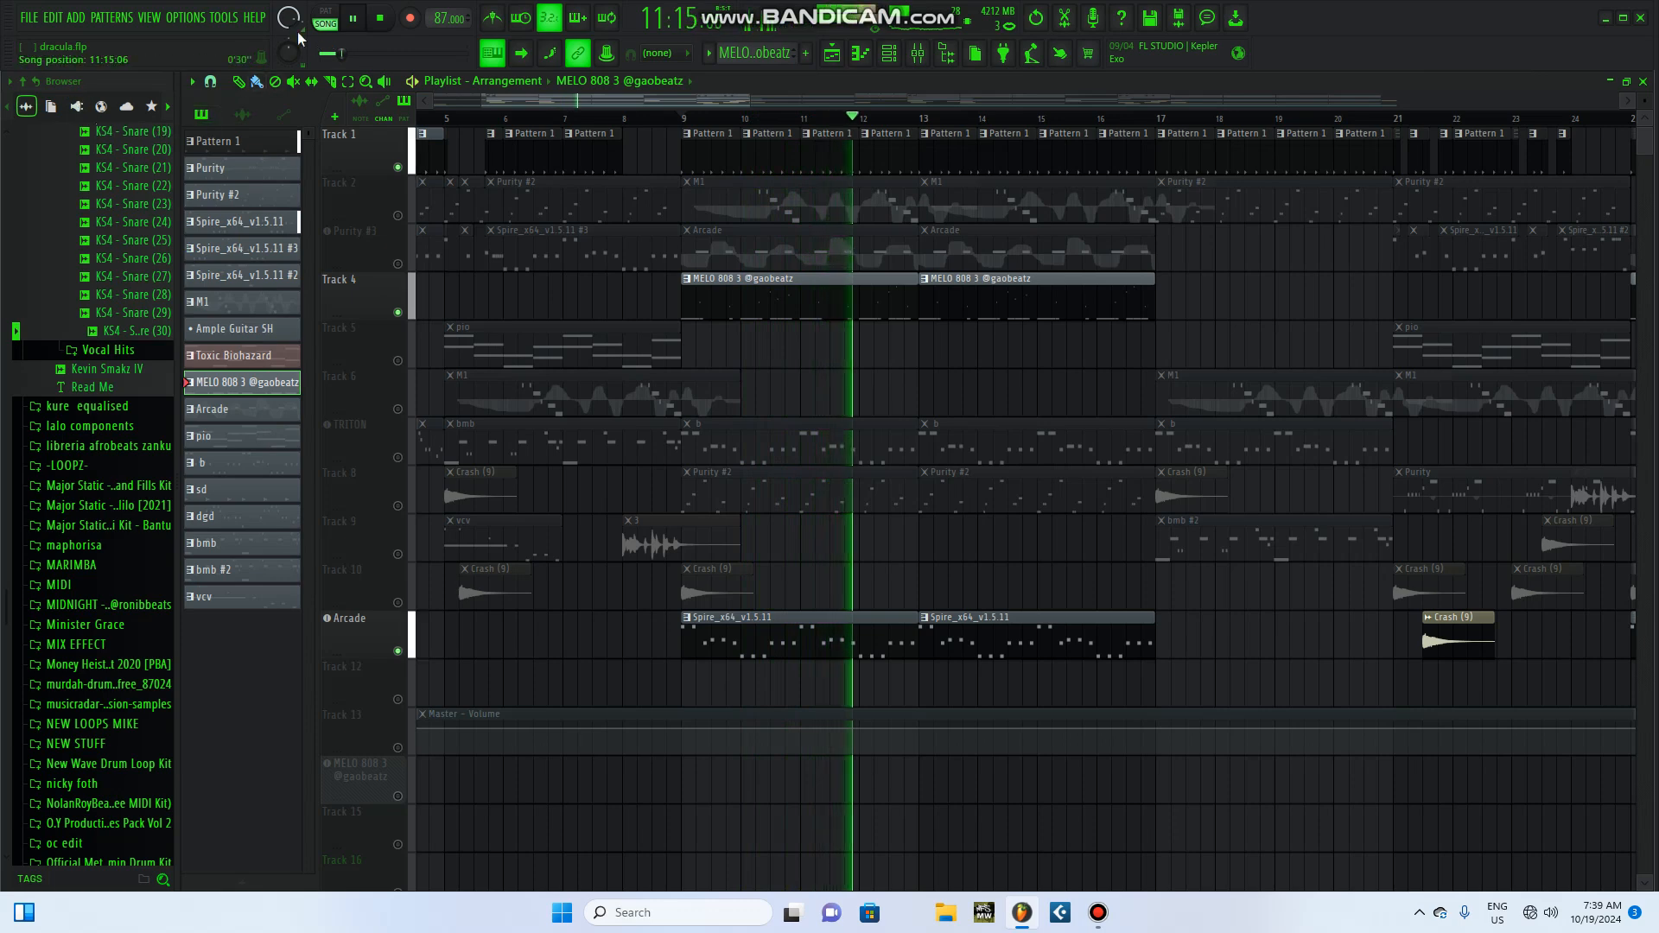
left_click(380, 19)
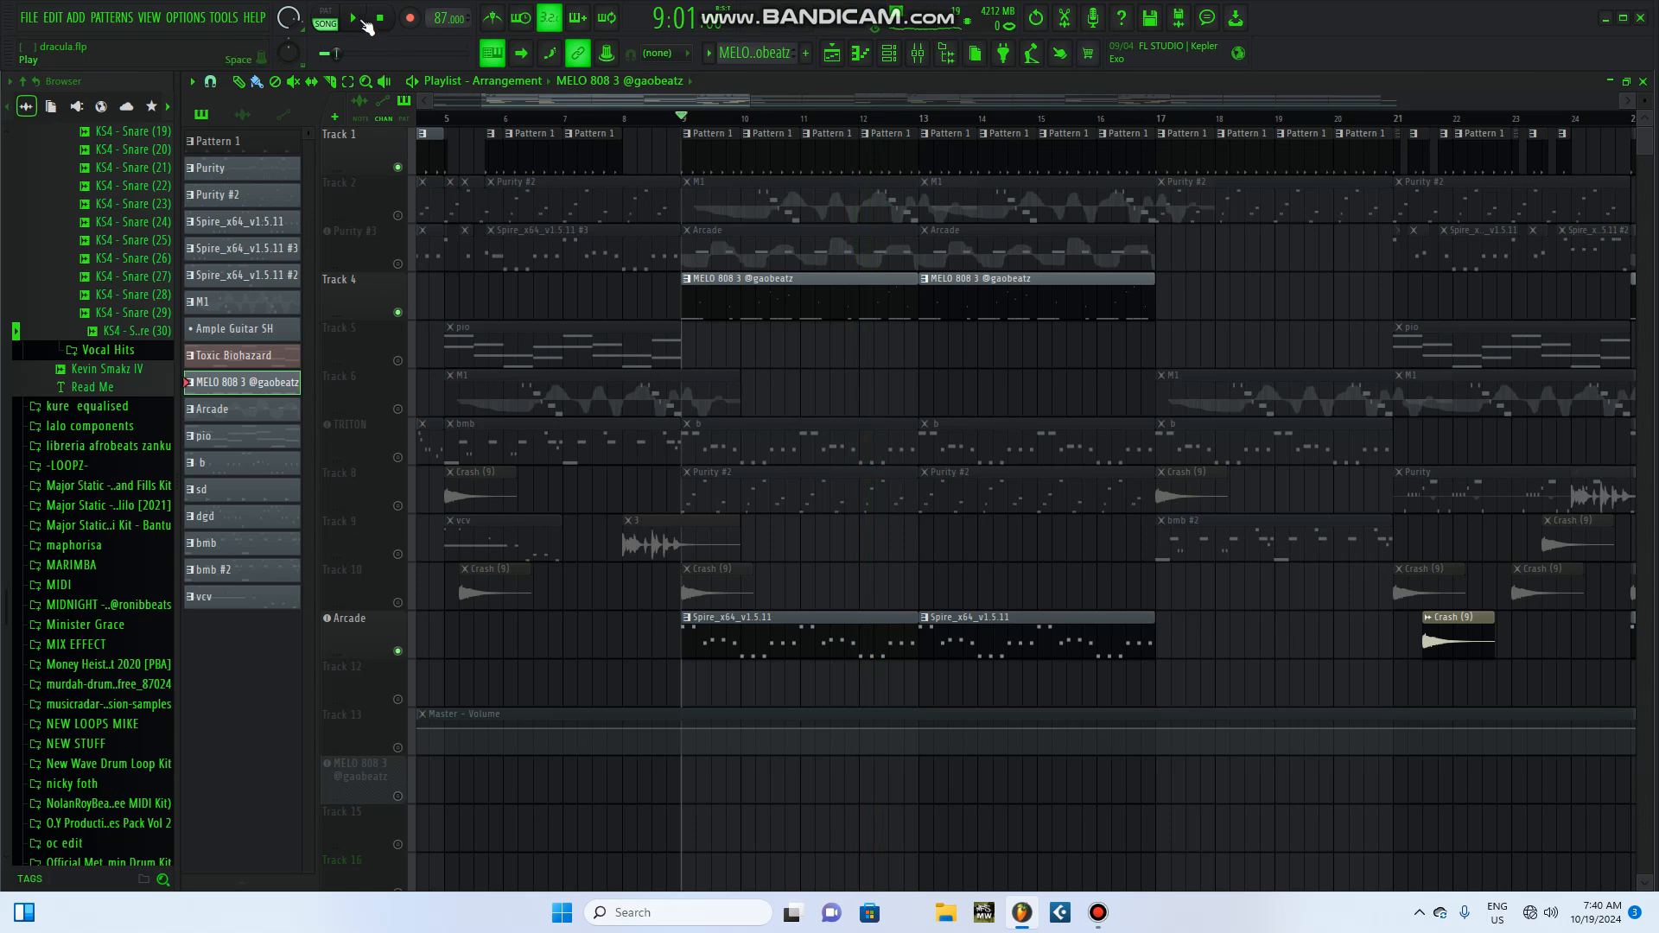
left_click(356, 19)
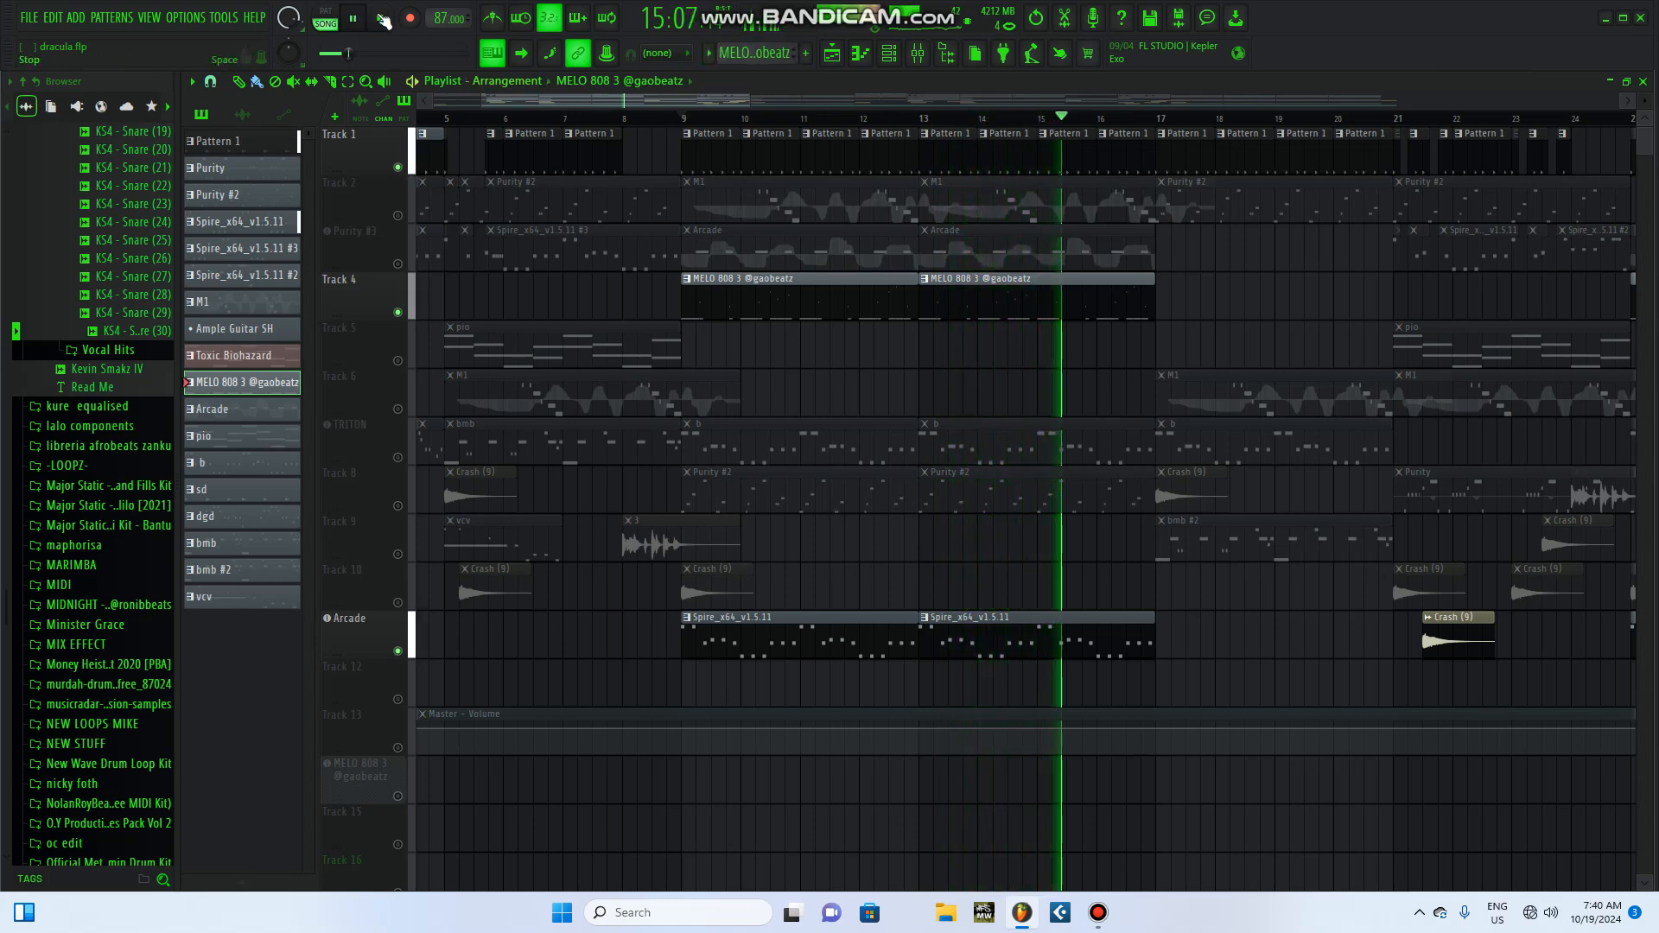
left_click(382, 19)
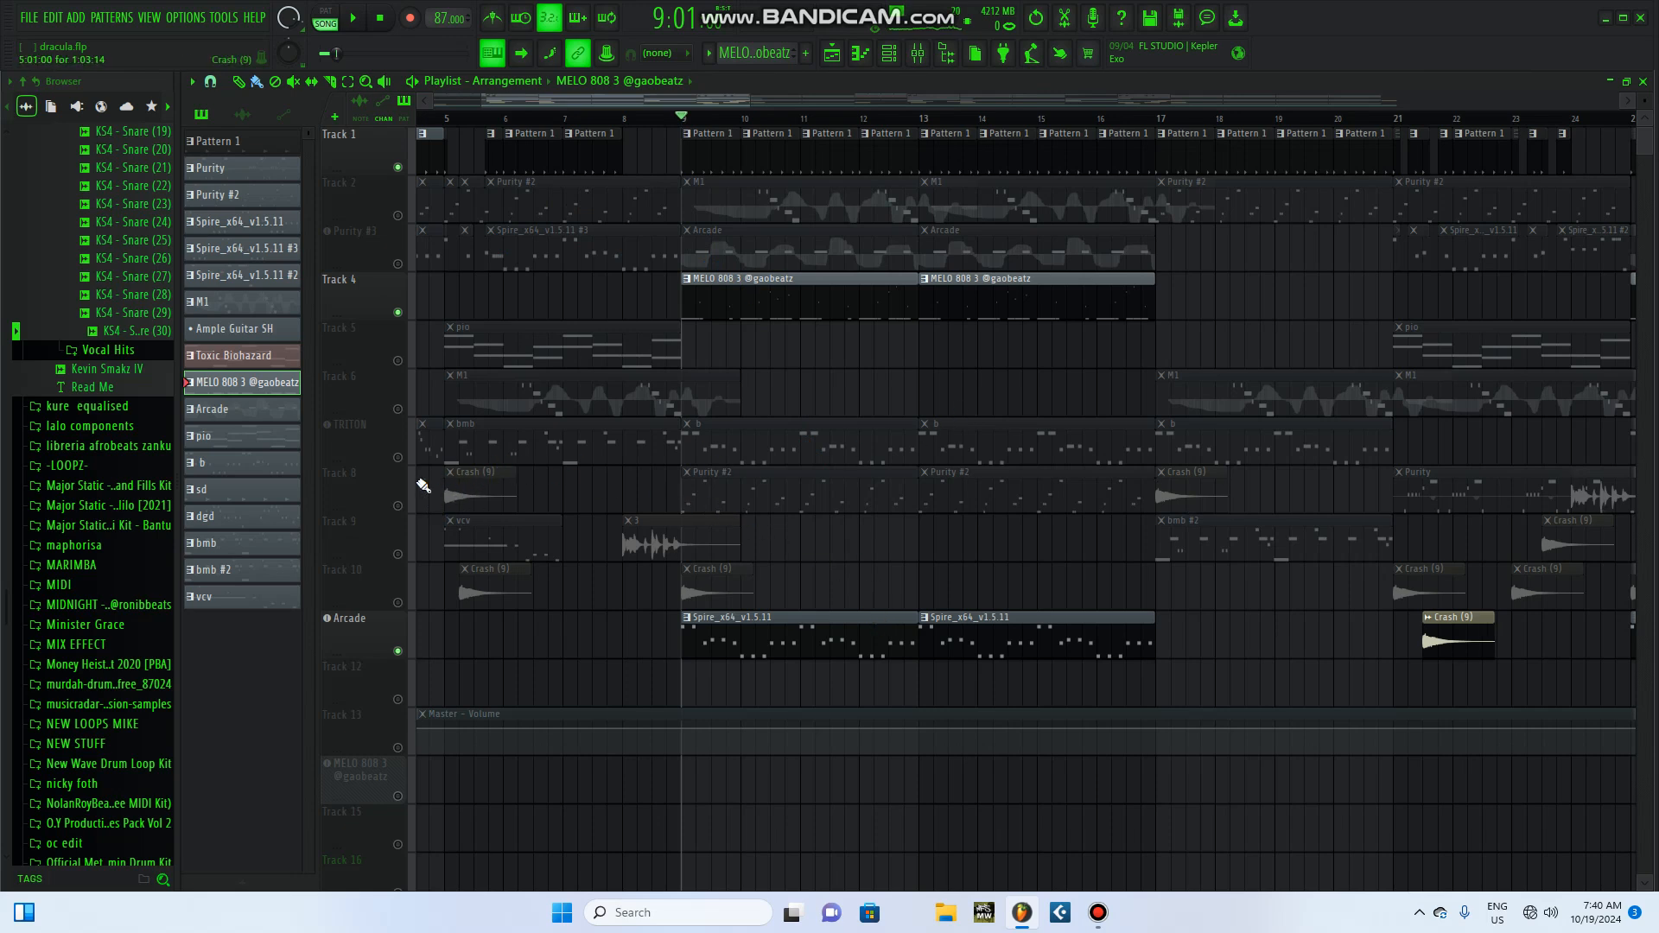
Step: Unmute Track 8 for playback from bar 9 and display its Purity #2 pattern in the channel rack
left_click(398, 505)
left_click(354, 18)
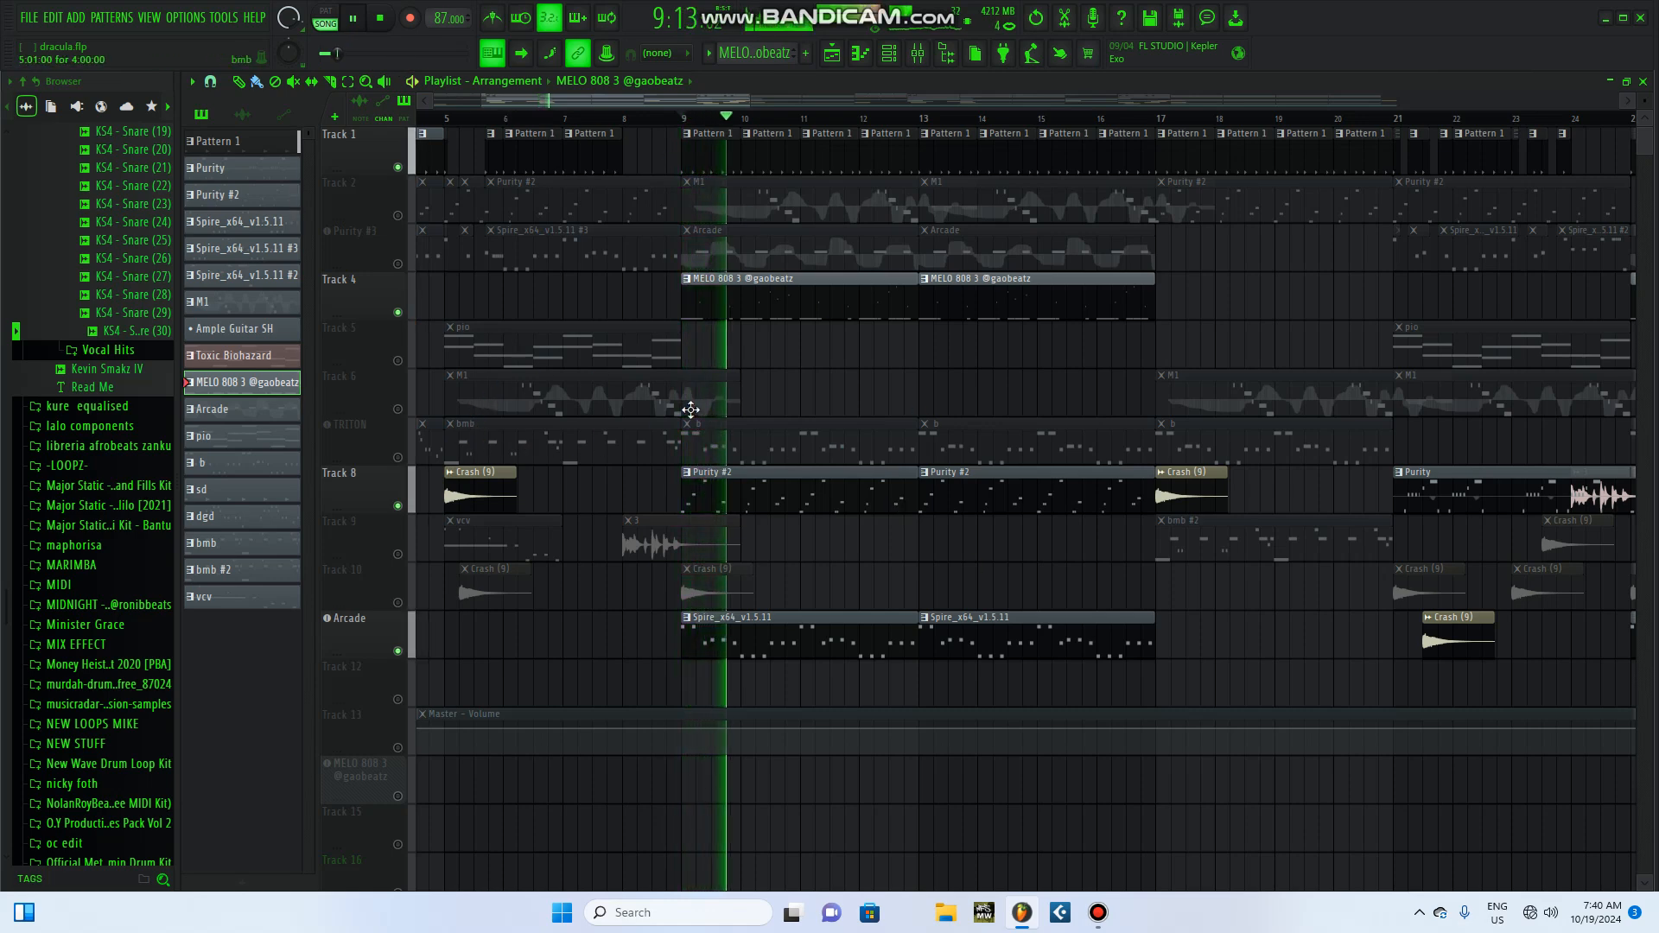
left_click(833, 507)
left_click(889, 53)
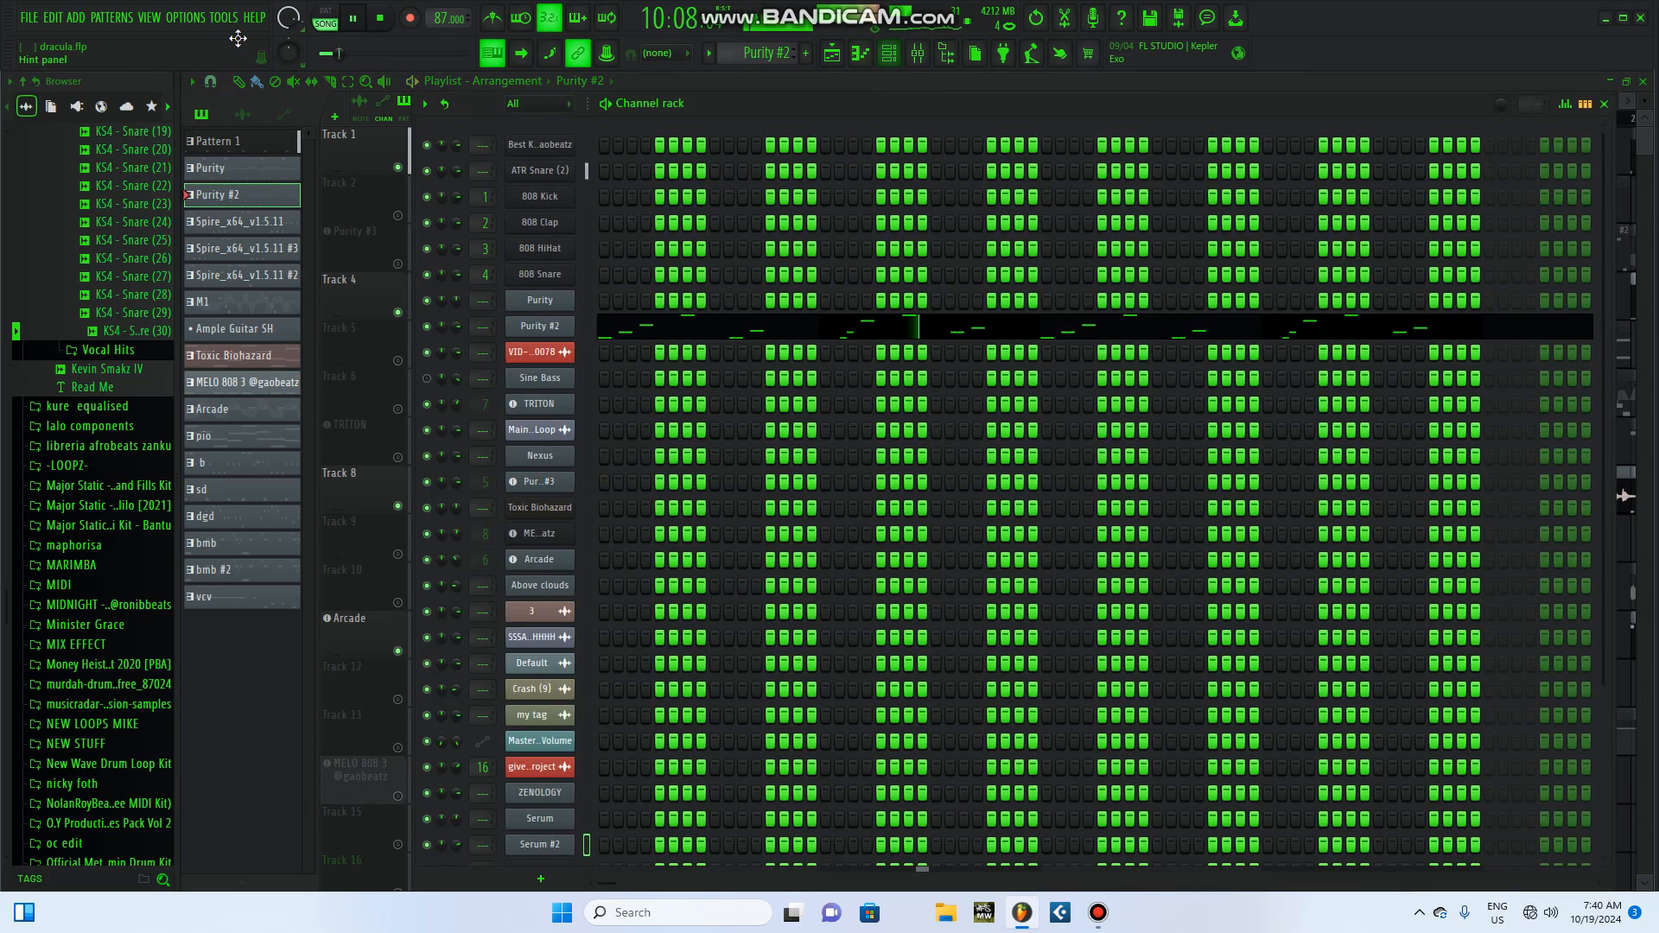
Step: Play the Purity #2 pattern alone, show its Purity instrument with the Karimba preset, and close the instrument and channel rack
key("l")
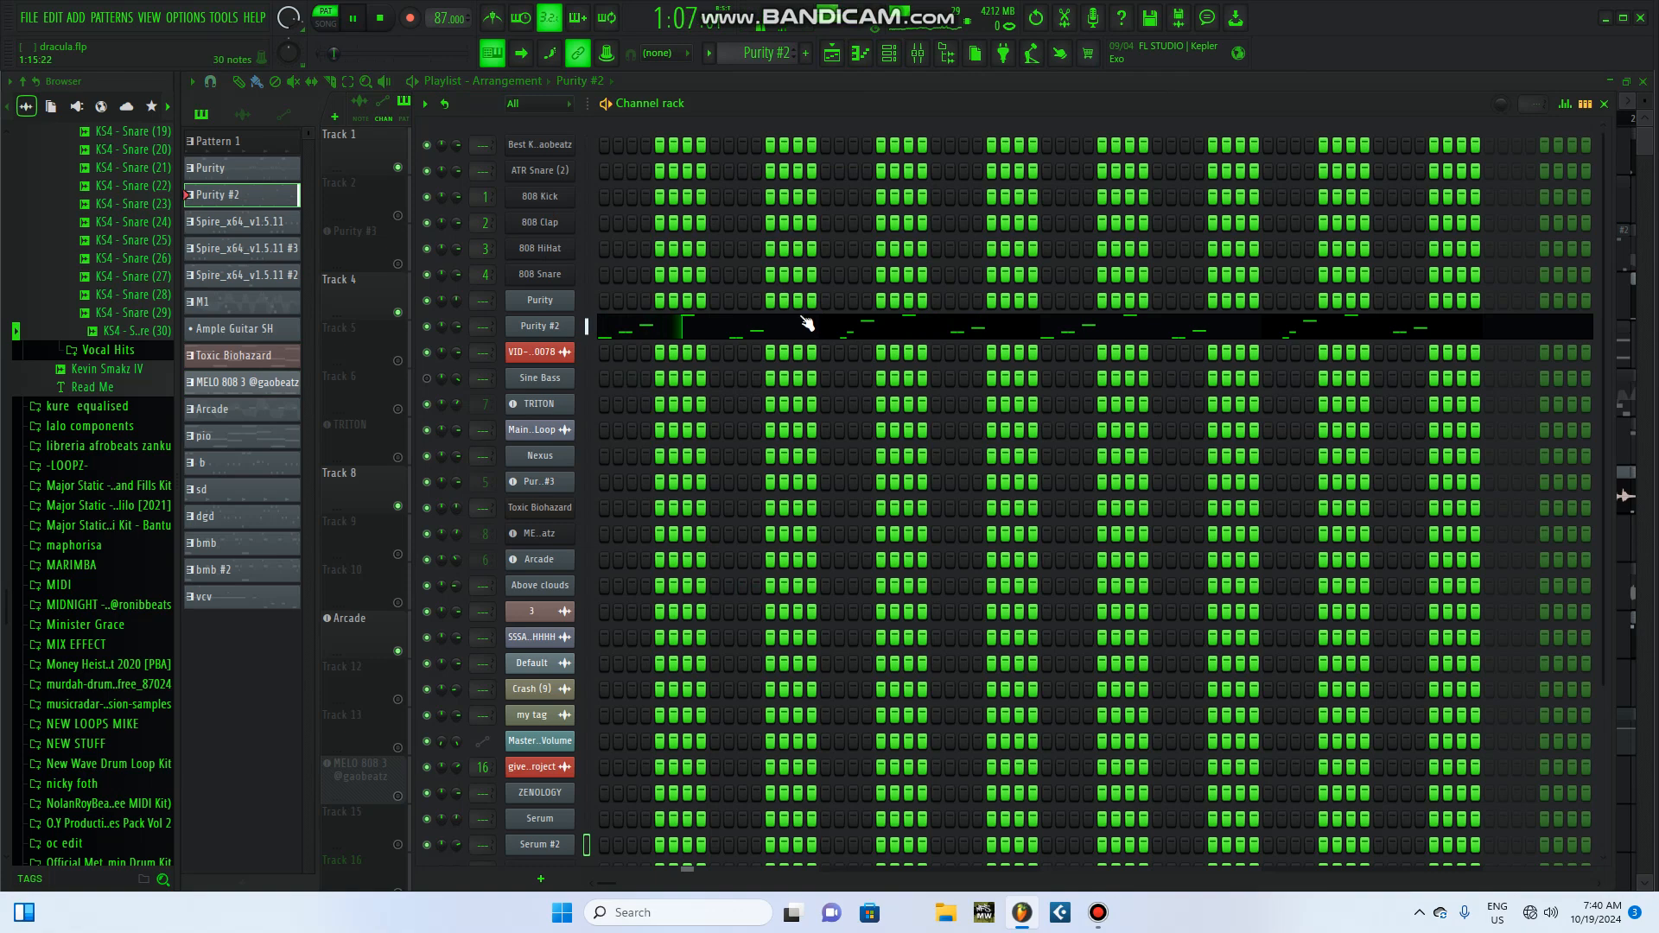
left_click(546, 326)
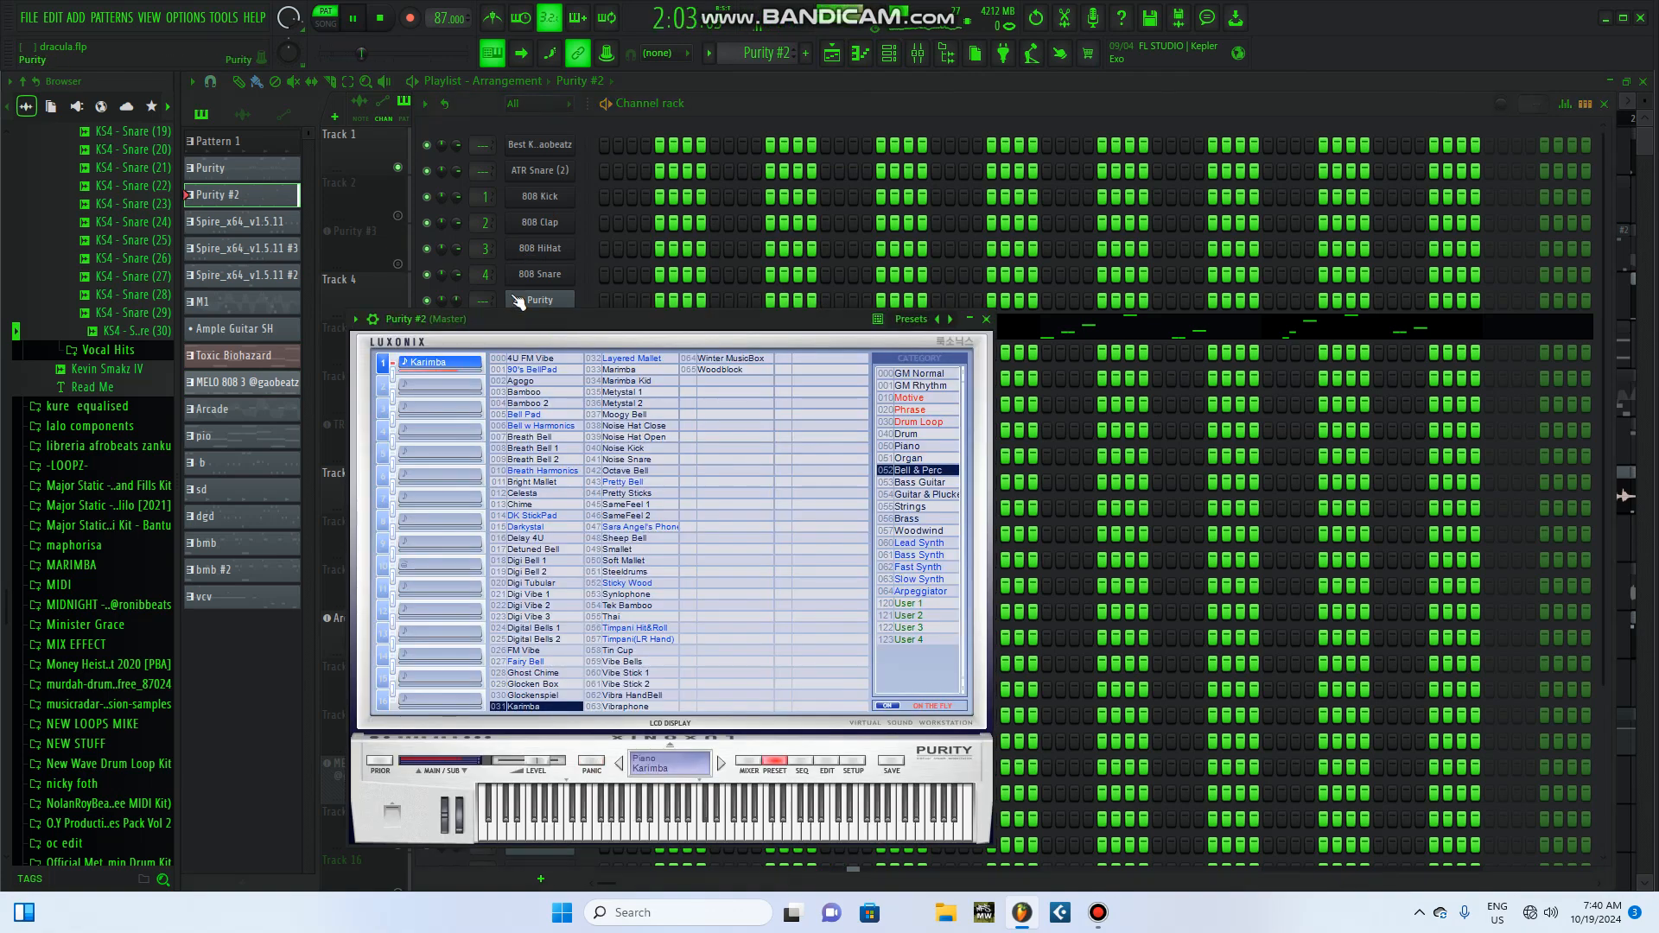
key("space")
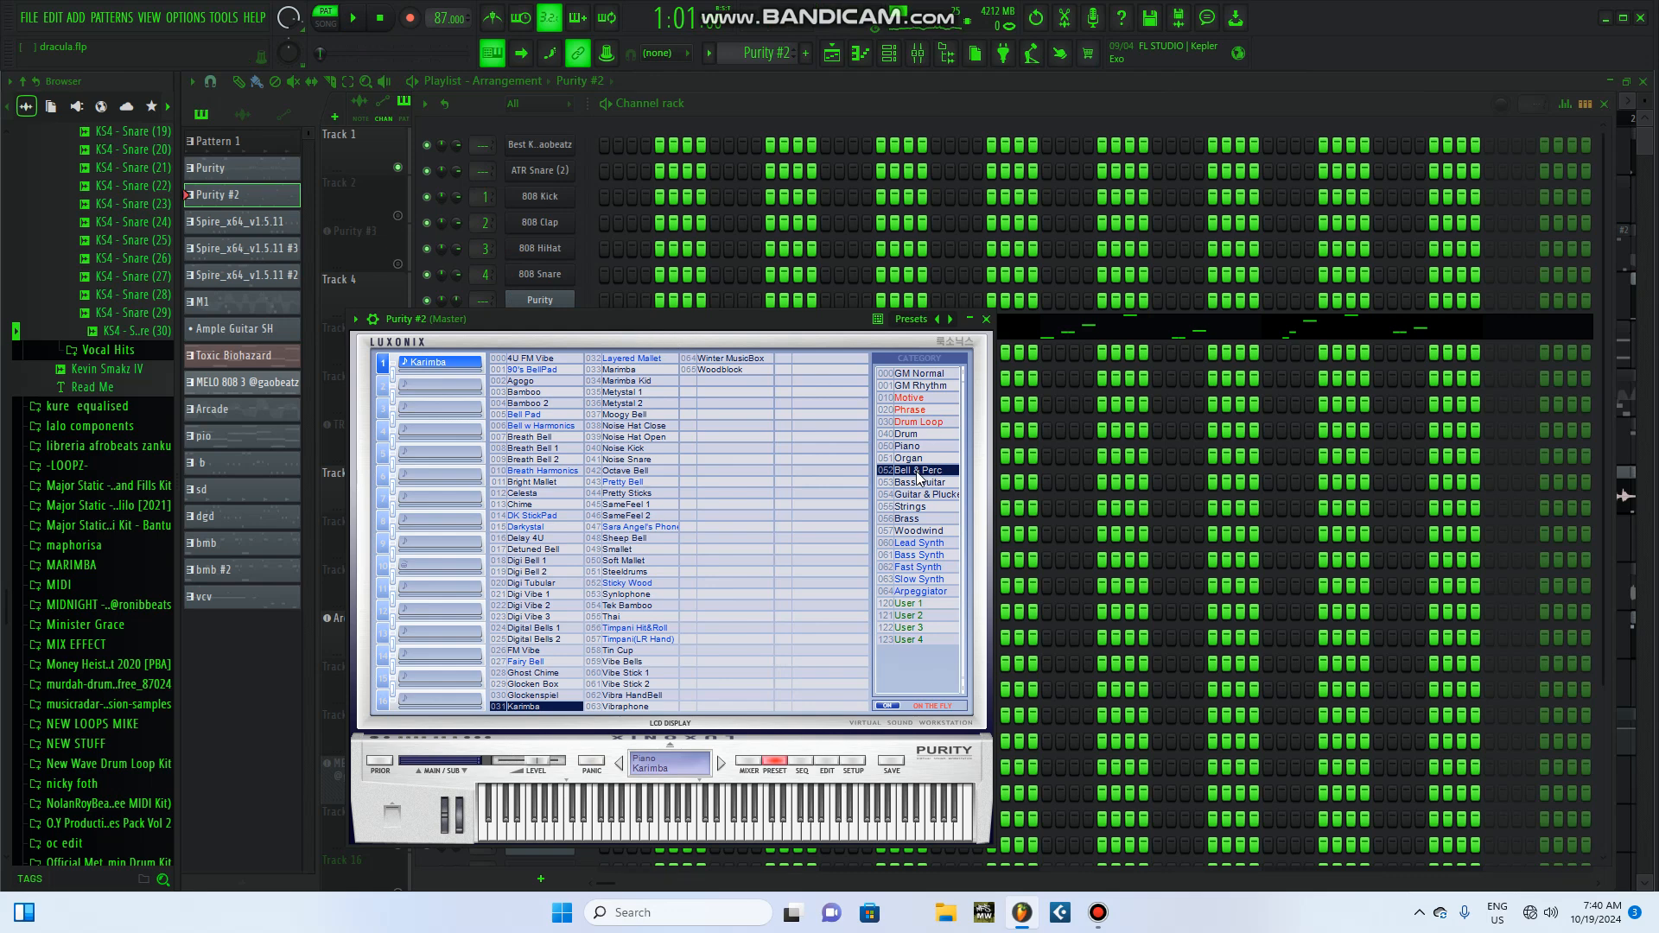
left_click(986, 319)
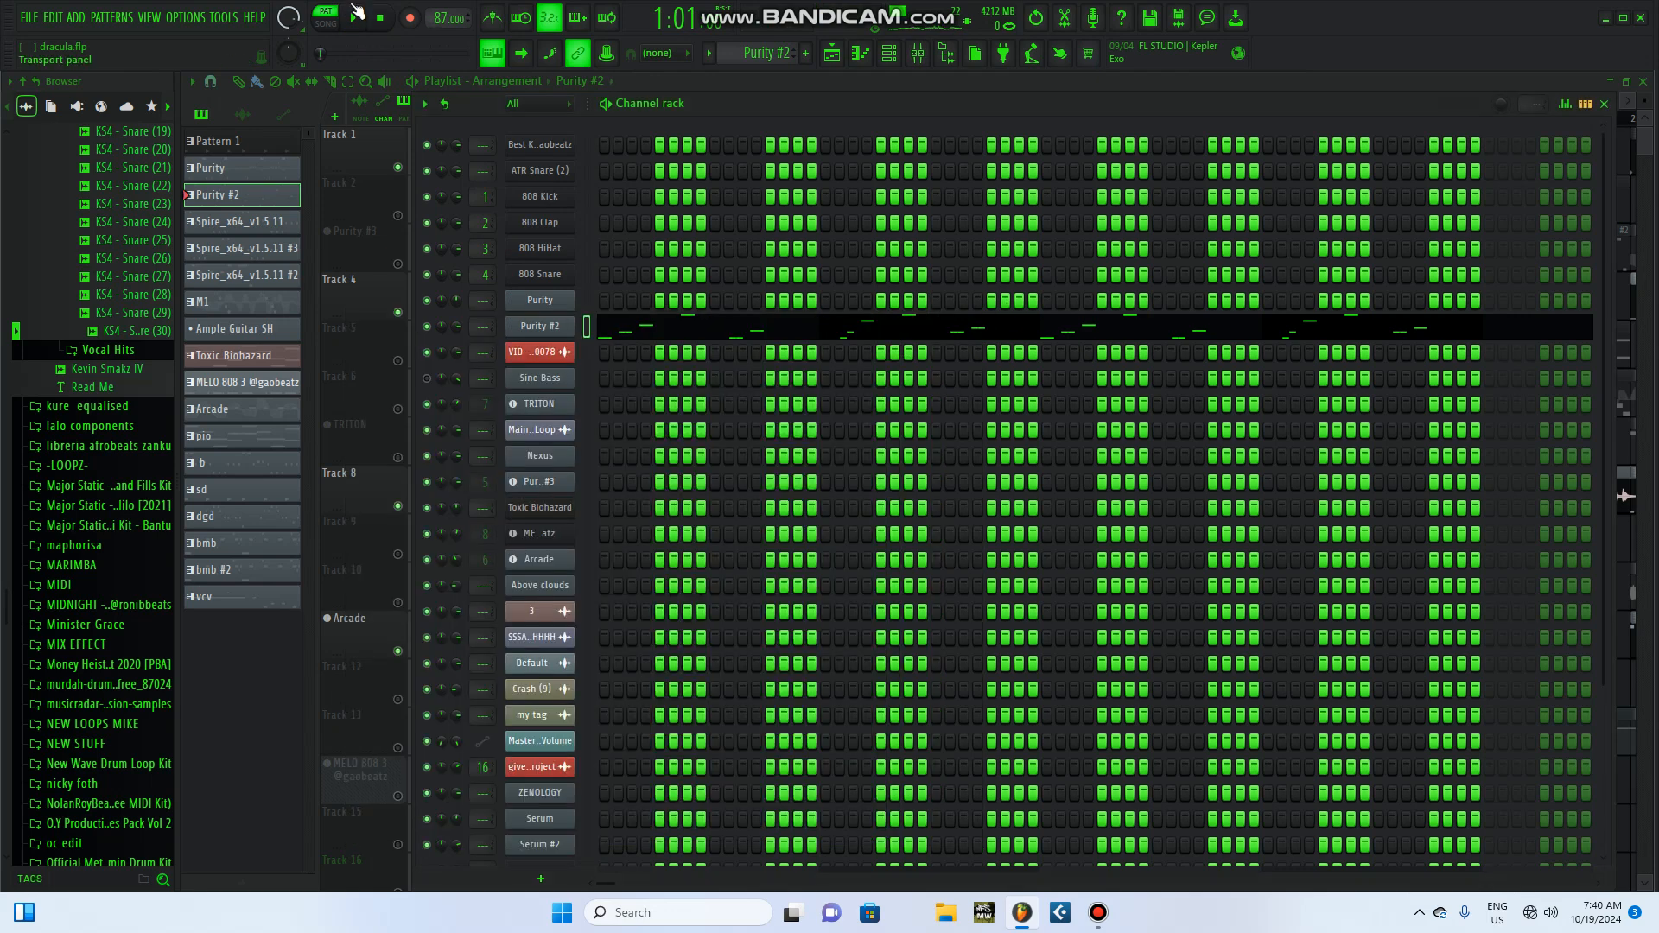
left_click(1605, 104)
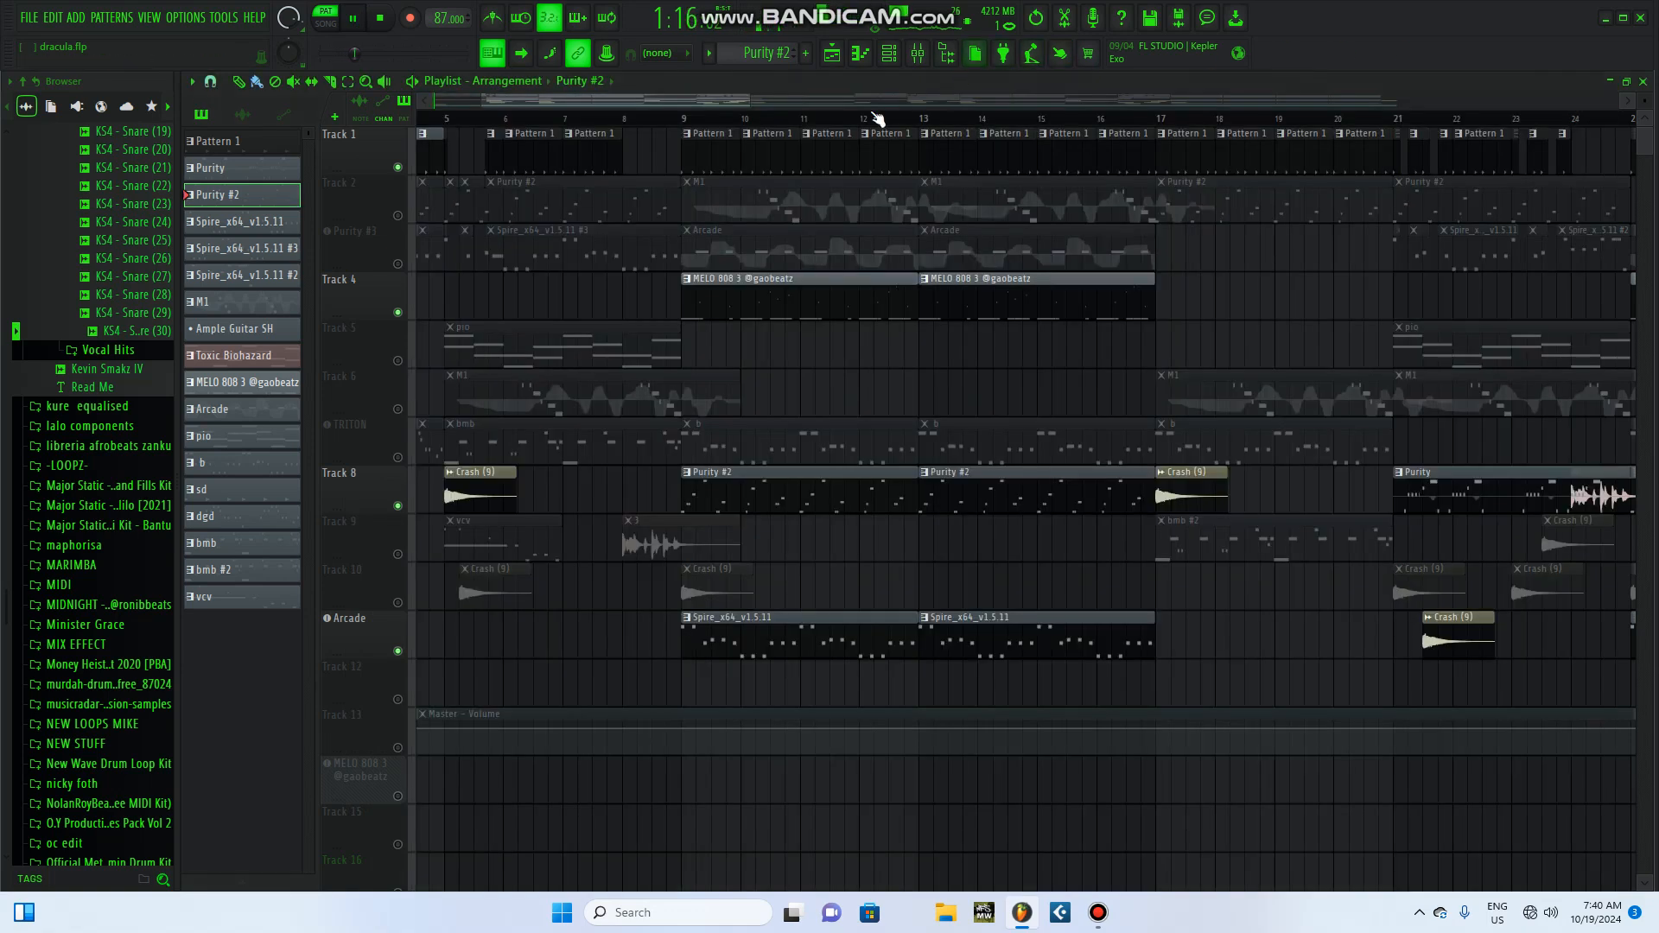
Step: Play the unmuted tracks in song mode from bar 9, saving the project before stopping playback
left_click(685, 118)
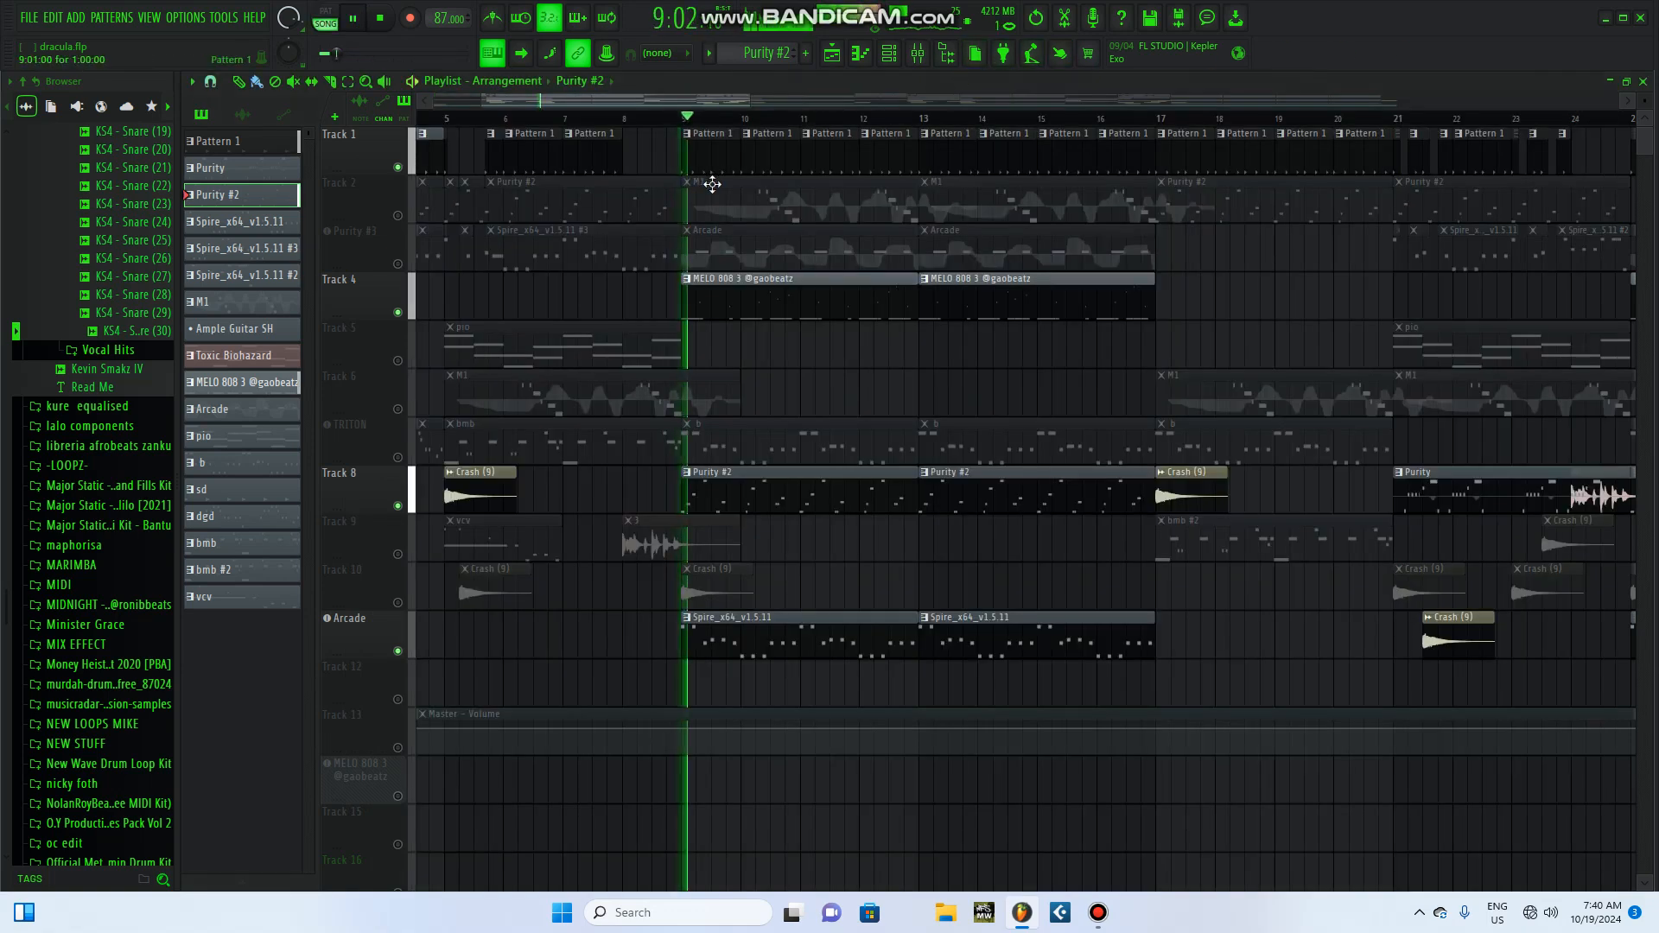
left_click(31, 18)
left_click(79, 97)
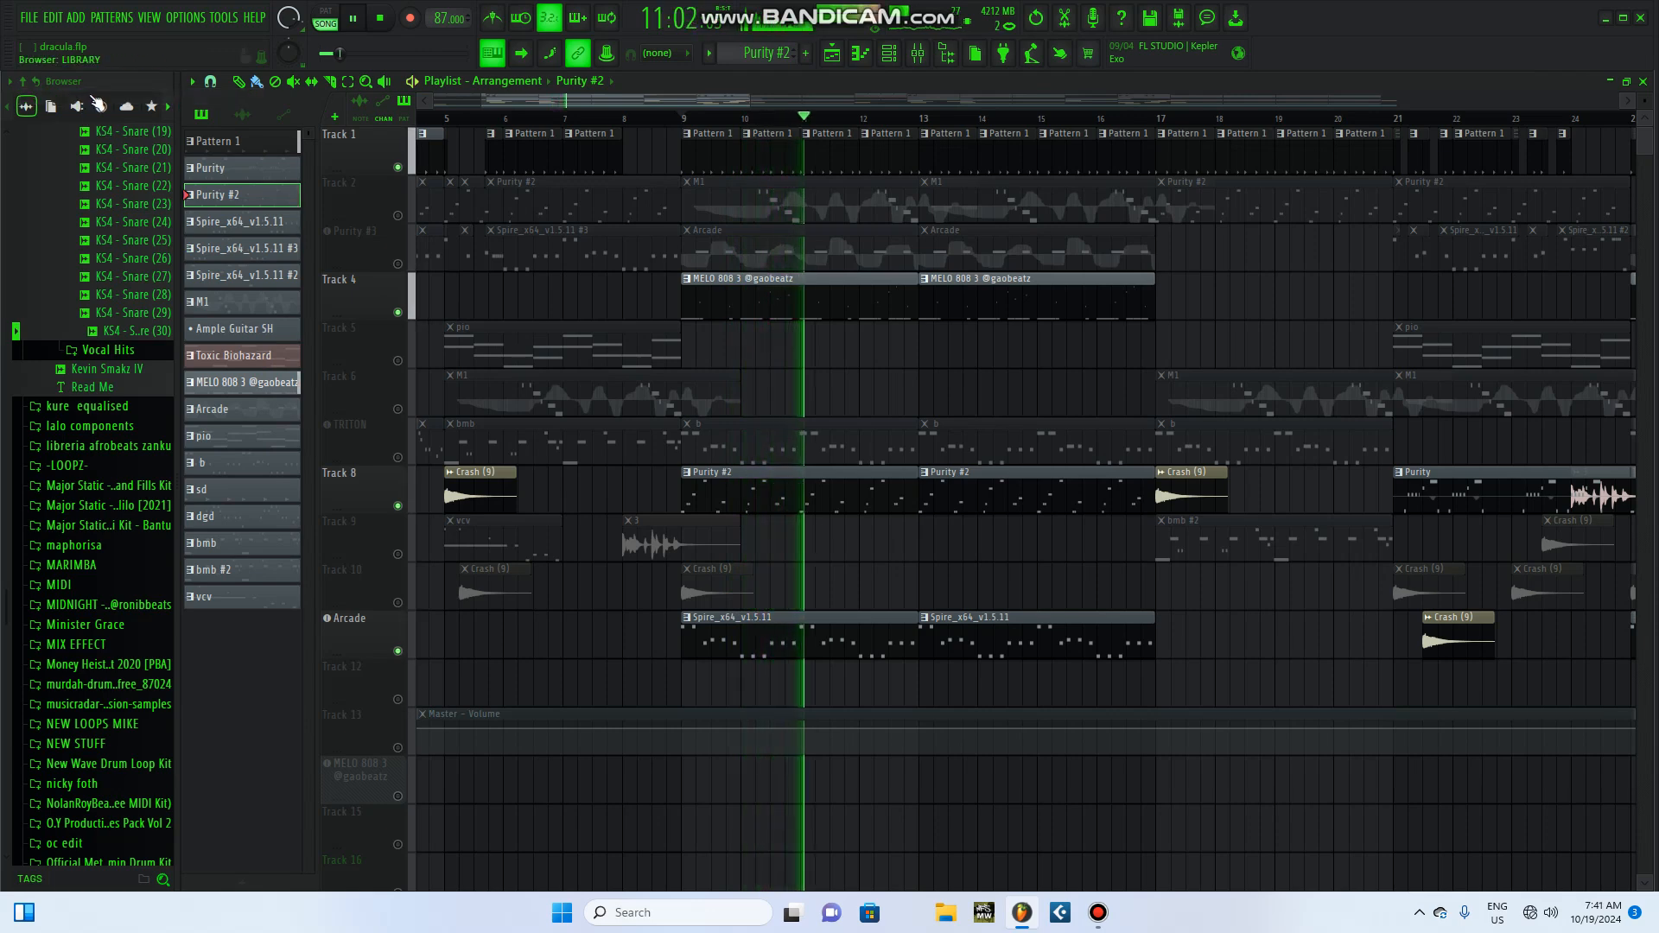
left_click(381, 18)
Step: Unmute Track 2 and play the song from bar 9 with it included, stopping after about a bar
left_click(397, 215)
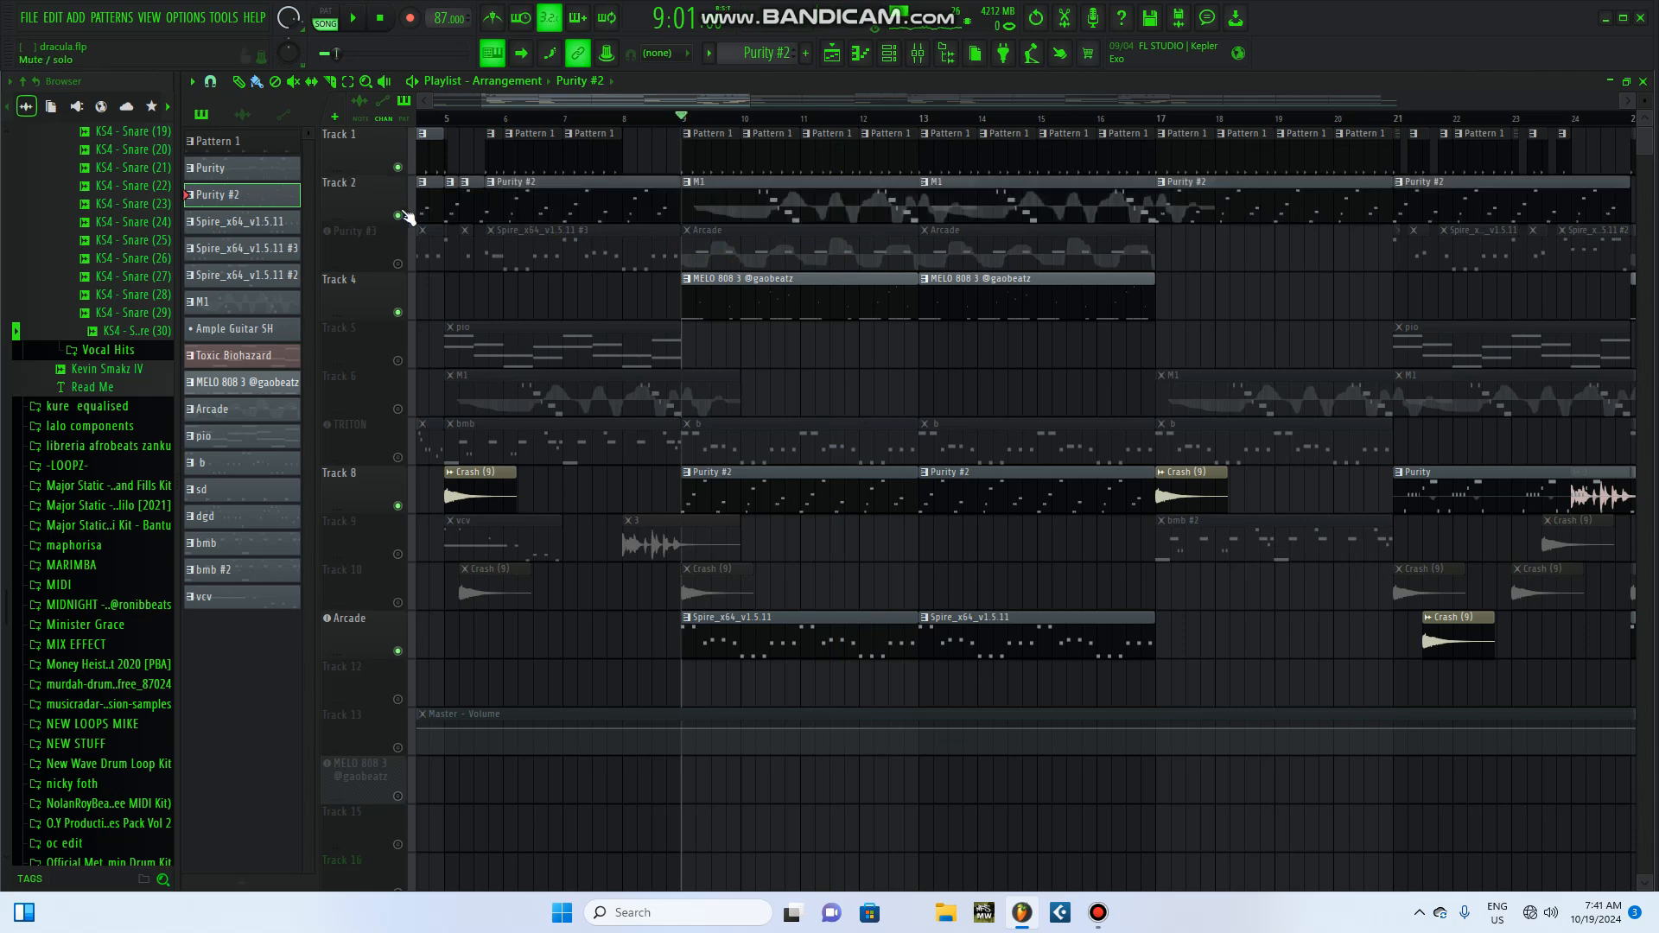
left_click(356, 21)
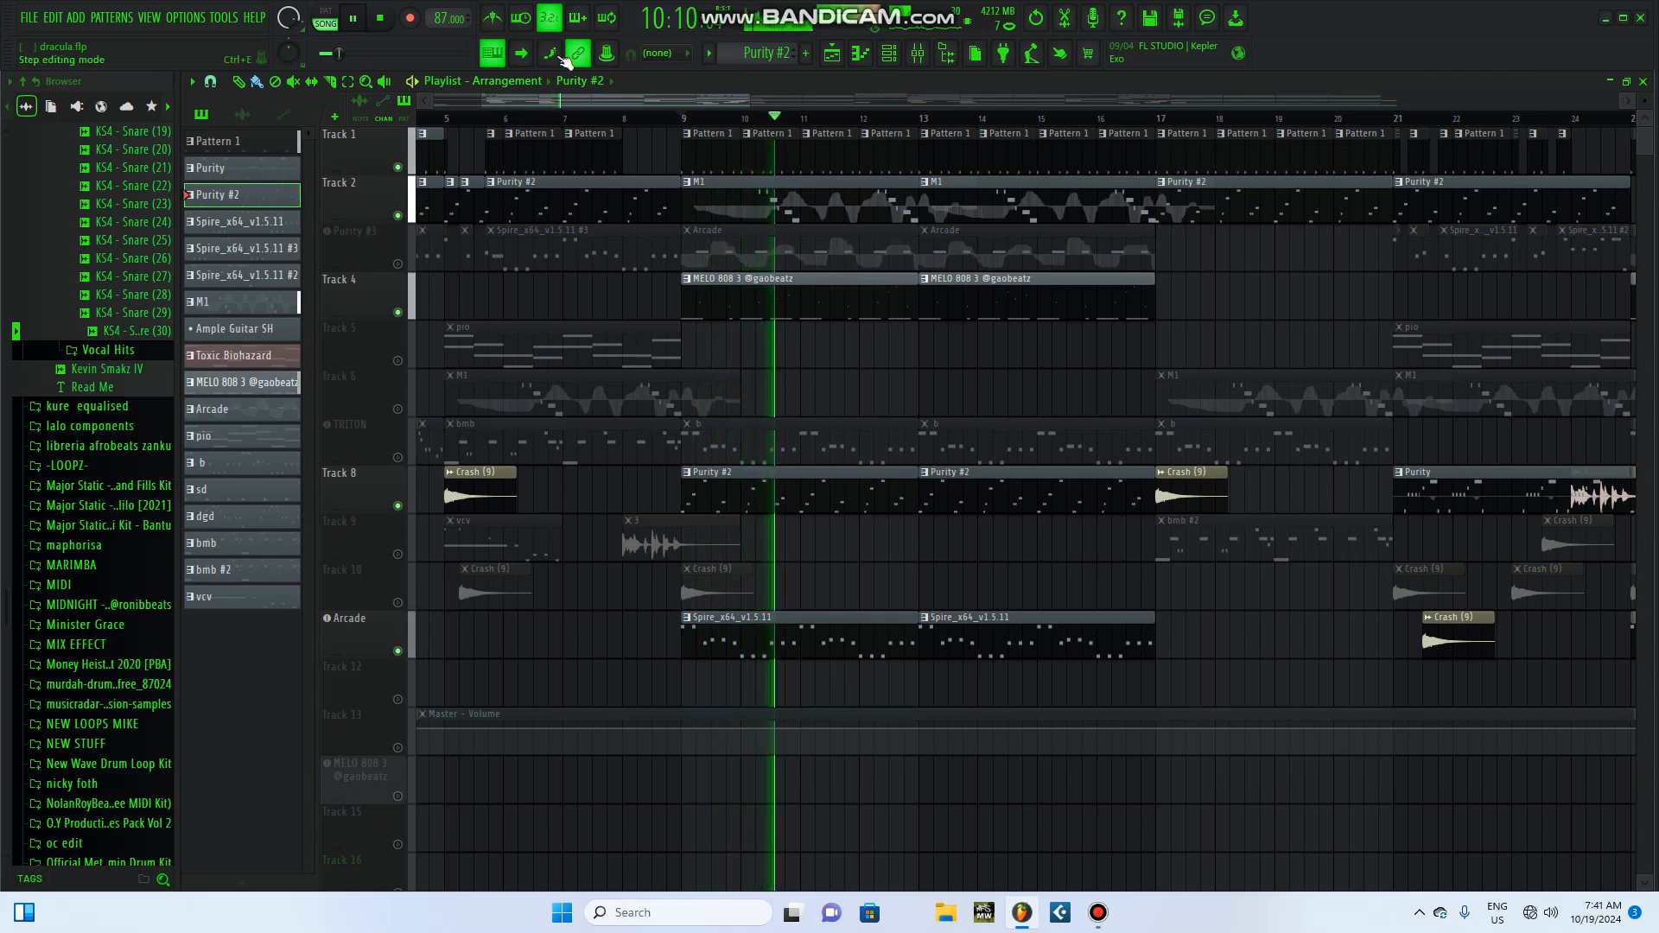
left_click(384, 19)
Step: Display Track 2's M1 pattern in the channel rack and play it alone in pattern mode
left_click(847, 203)
left_click(889, 53)
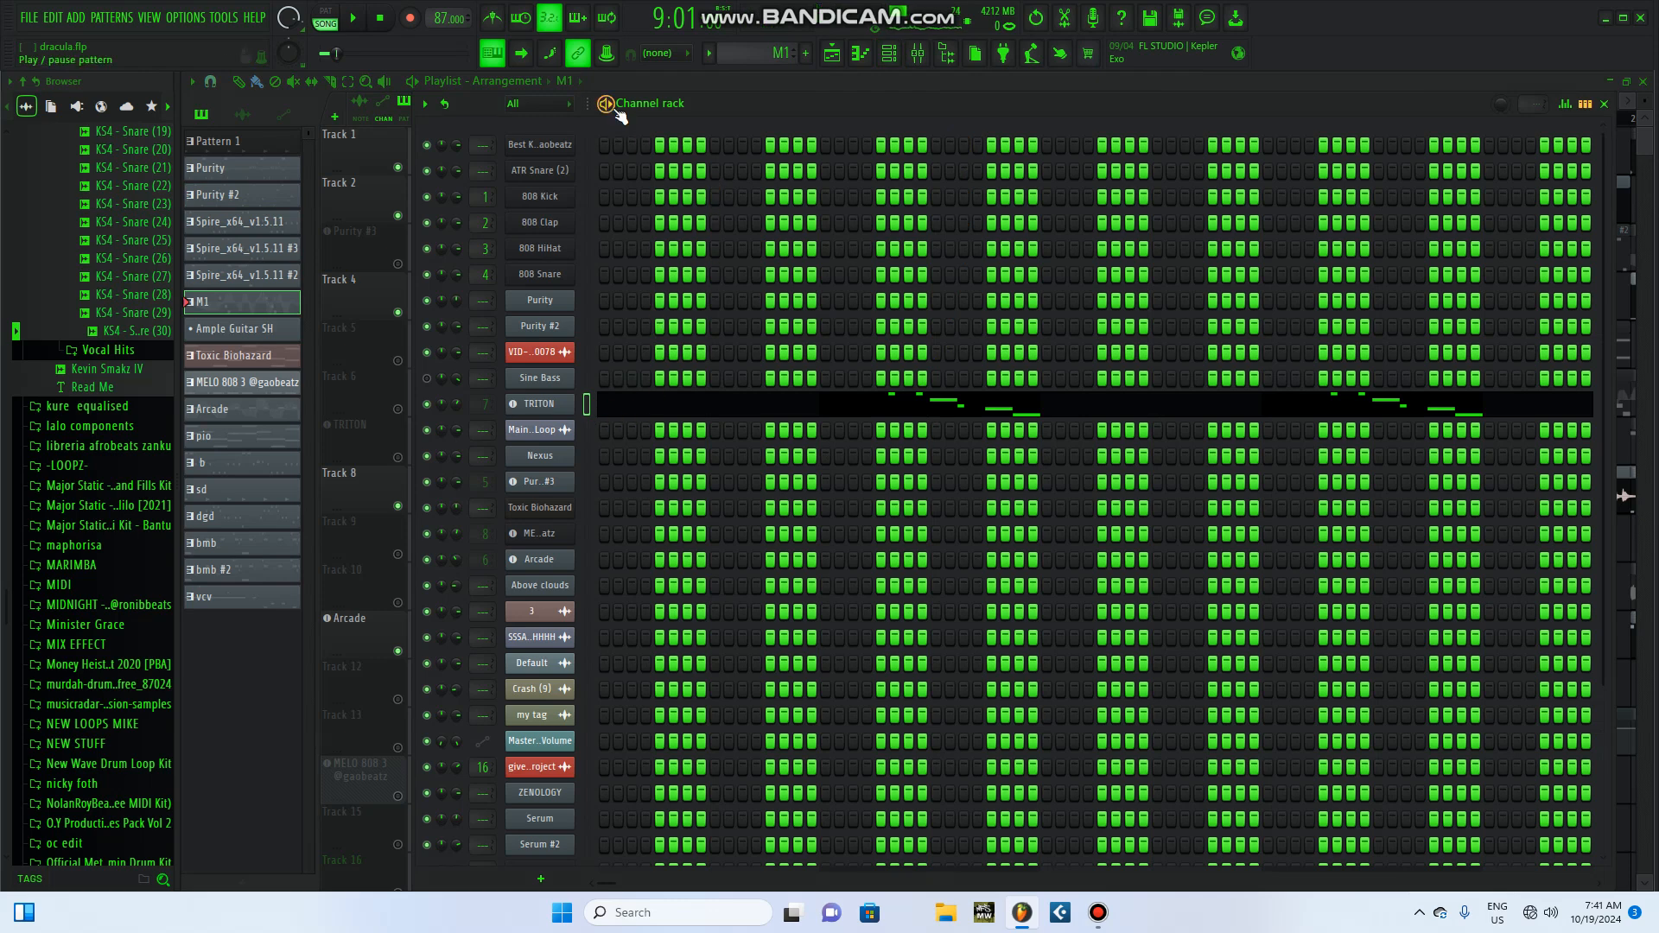
key("space")
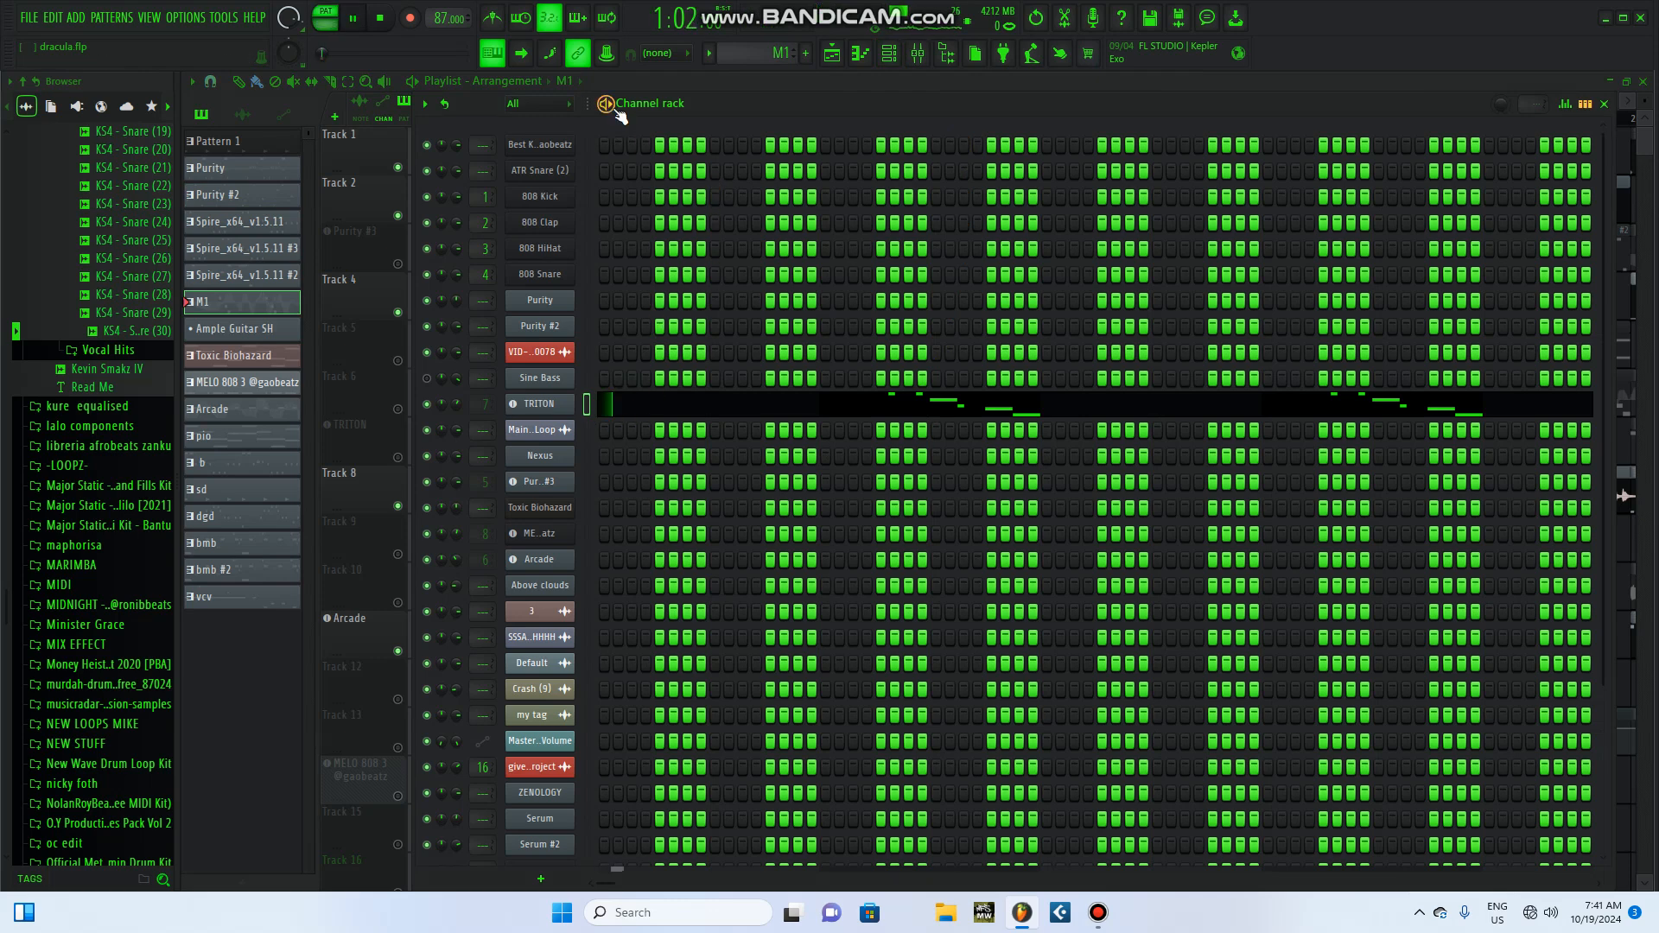
Step: Show the TRITON instrument behind the M1 pattern, bring its whole window into view, and stop playback
left_click(533, 406)
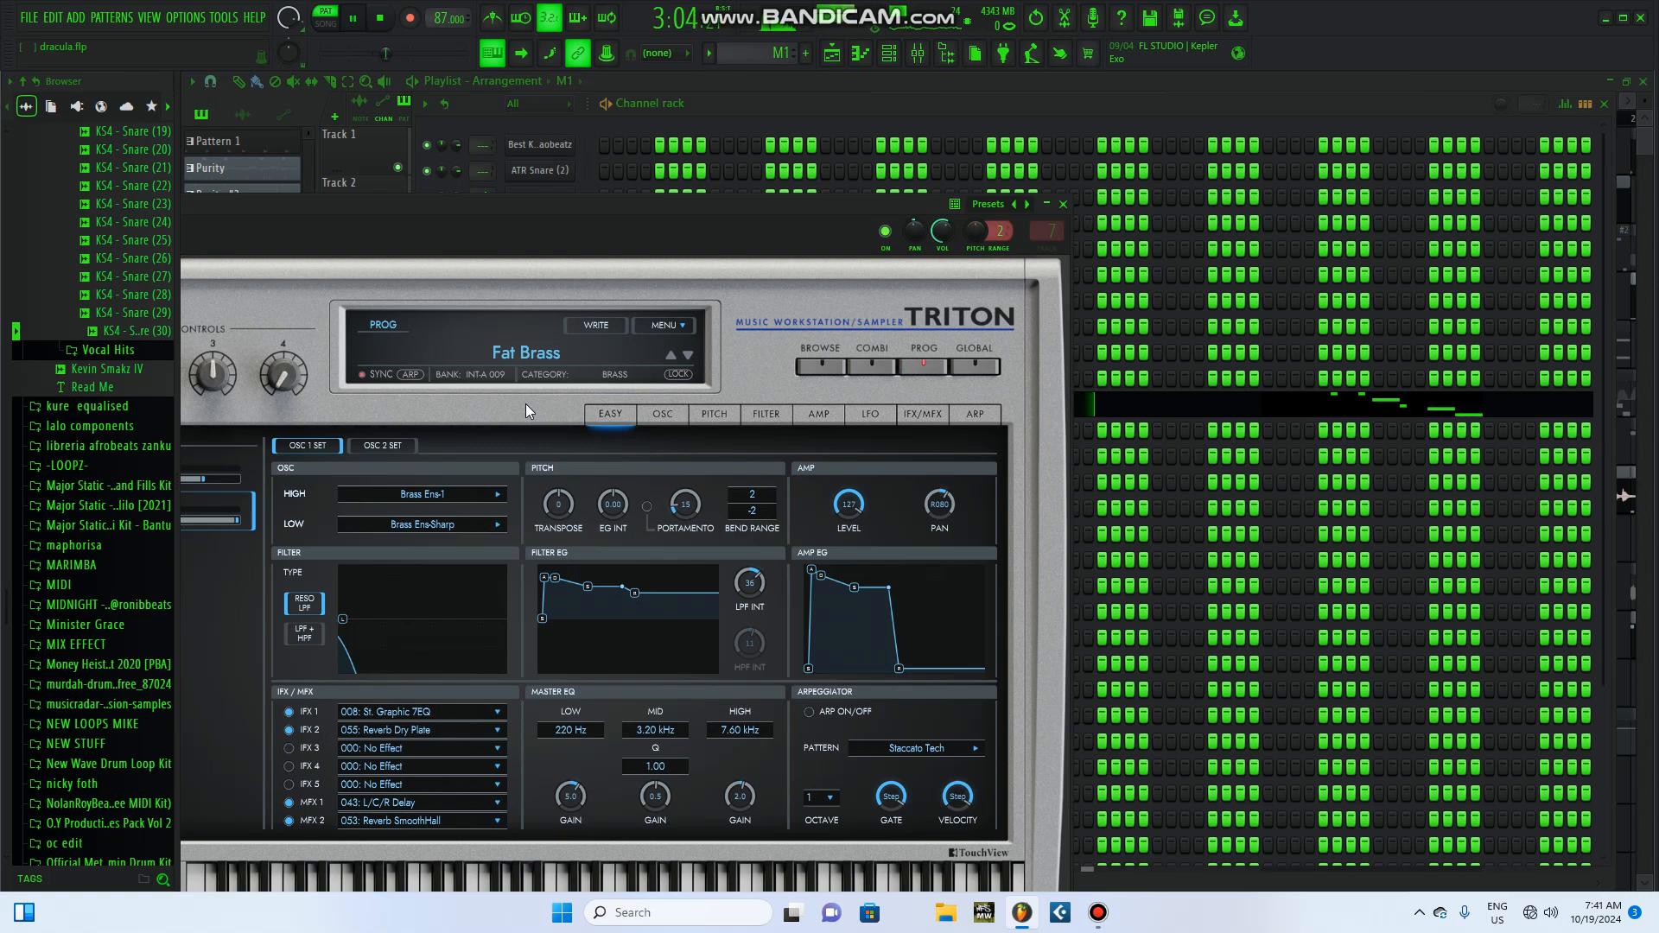
left_click_drag(663, 197, 979, 164)
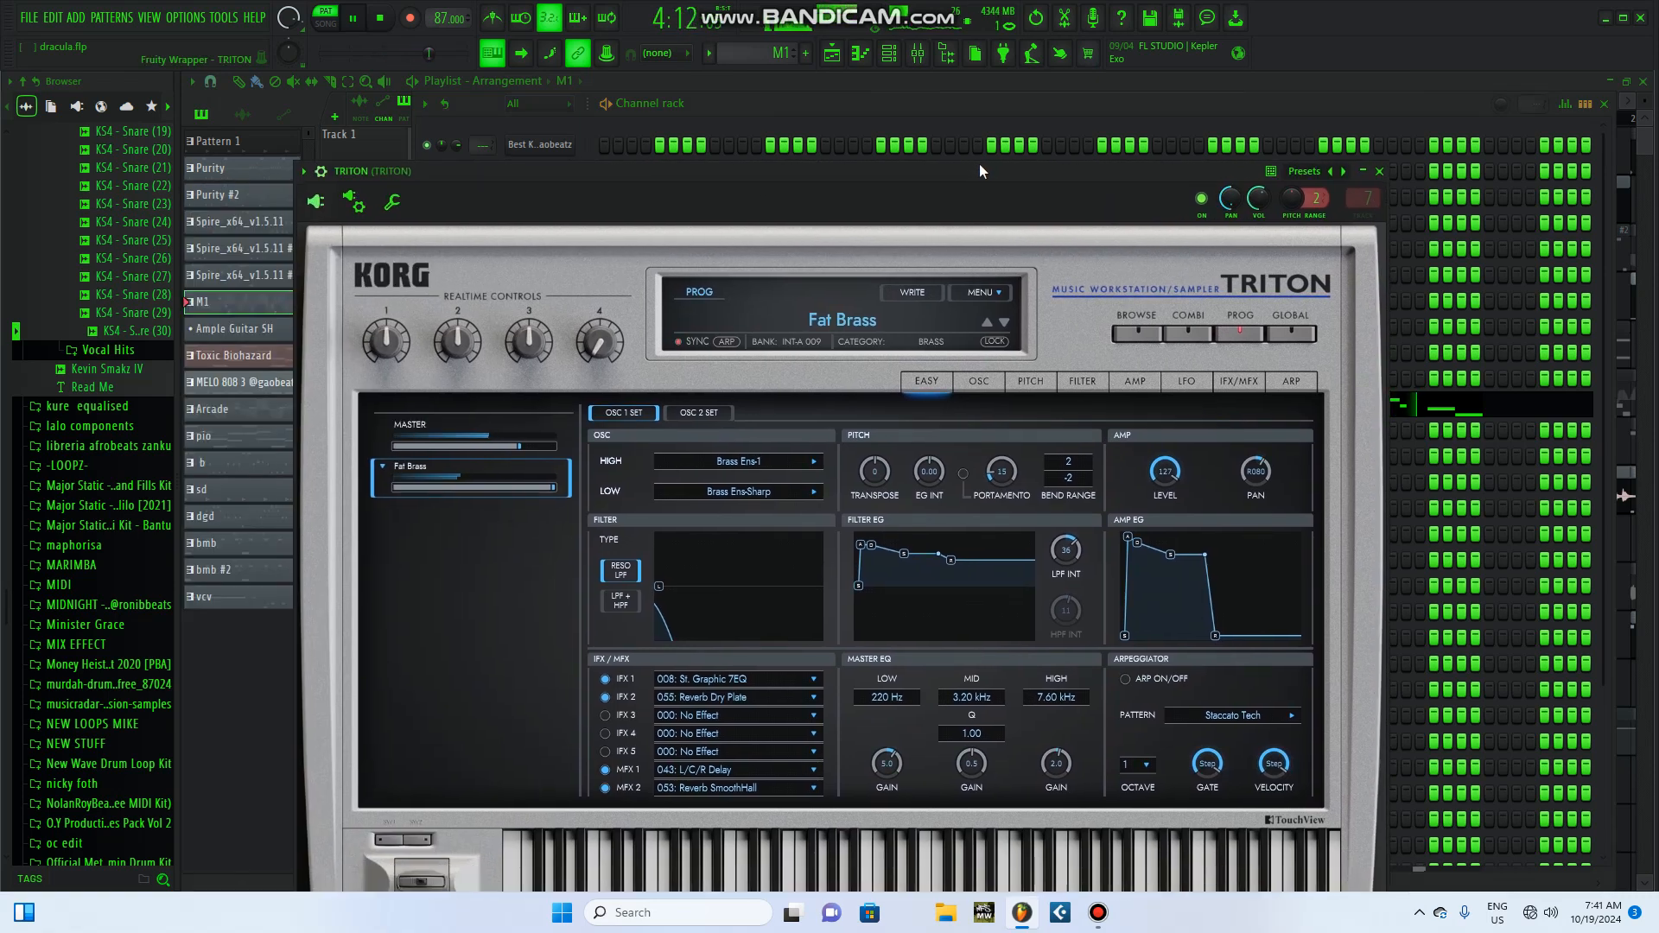
left_click(383, 17)
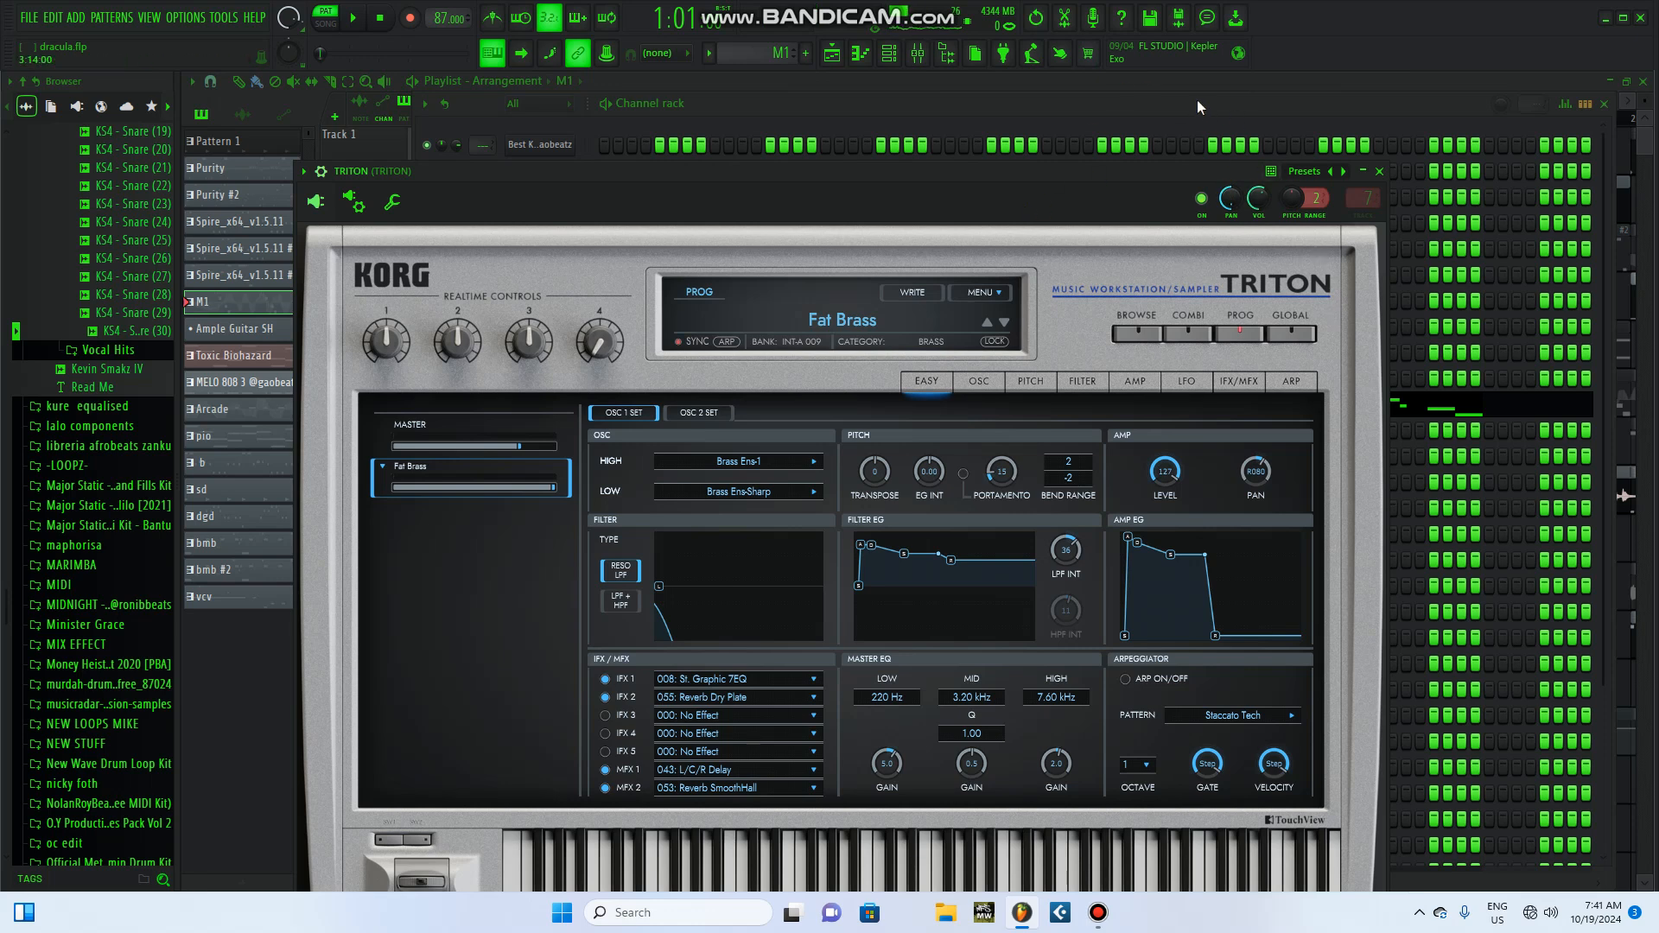
Step: Adjust the TRITON channel's panning slightly, replay the M1 pattern, and close the instrument once playback is stopped
mouse_move(1231, 205)
left_mouse_down()
mouse_move(1231, 177)
mouse_move(1234, 227)
mouse_move(1230, 147)
mouse_move(1230, 212)
left_mouse_up()
left_click(352, 18)
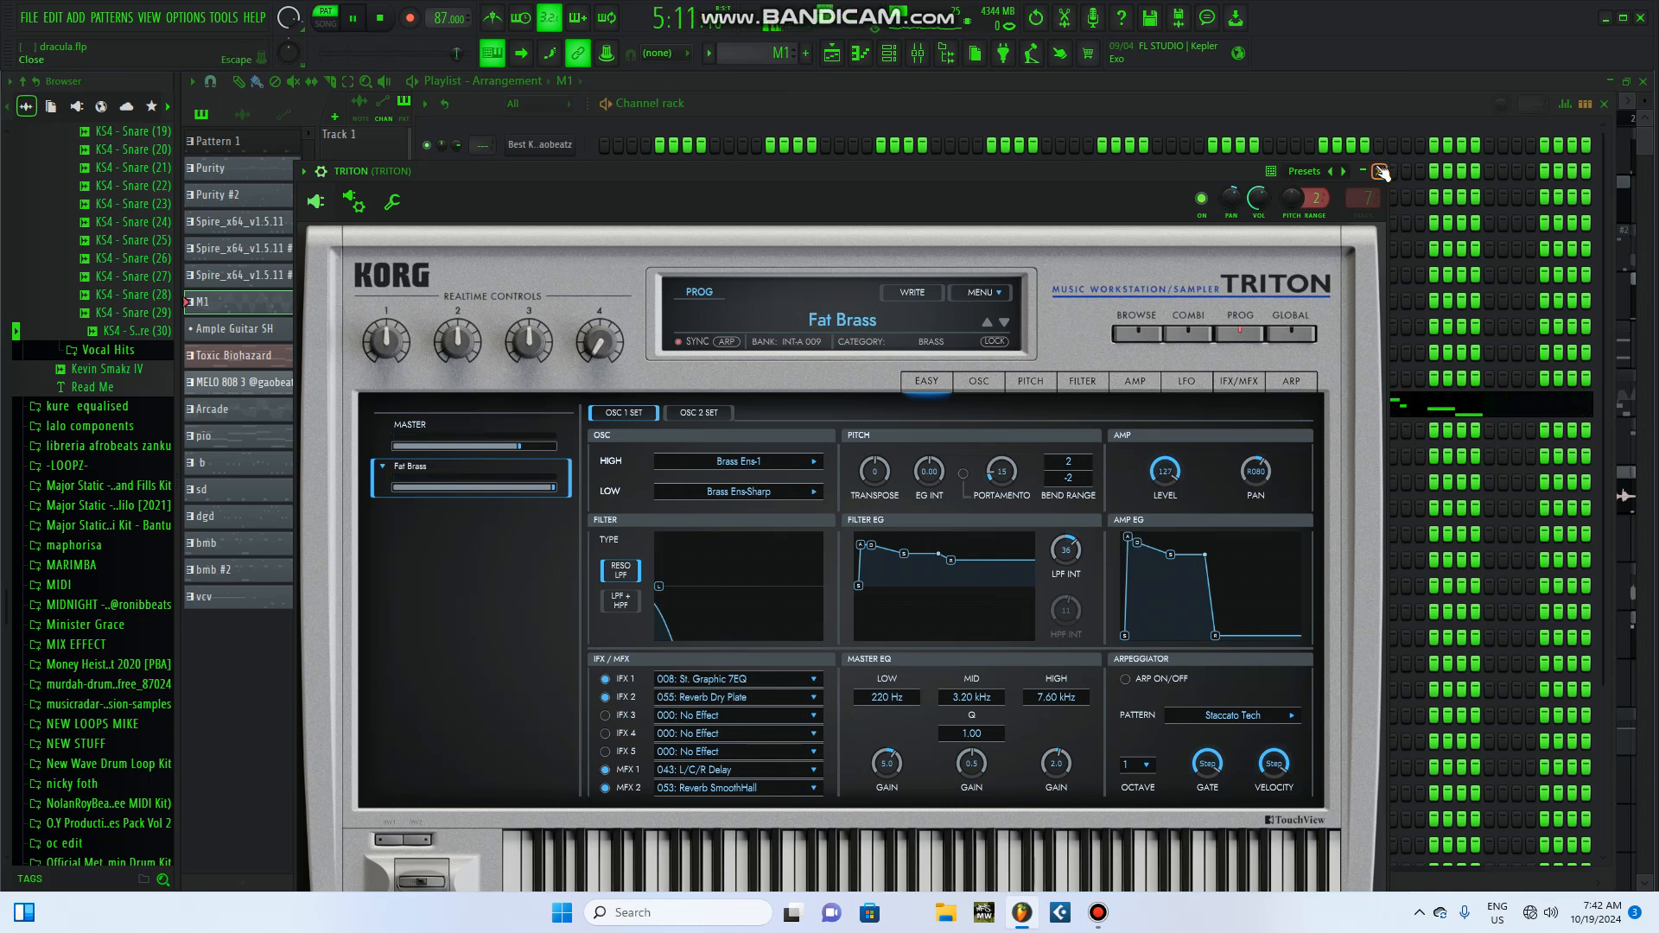
left_click(392, 27)
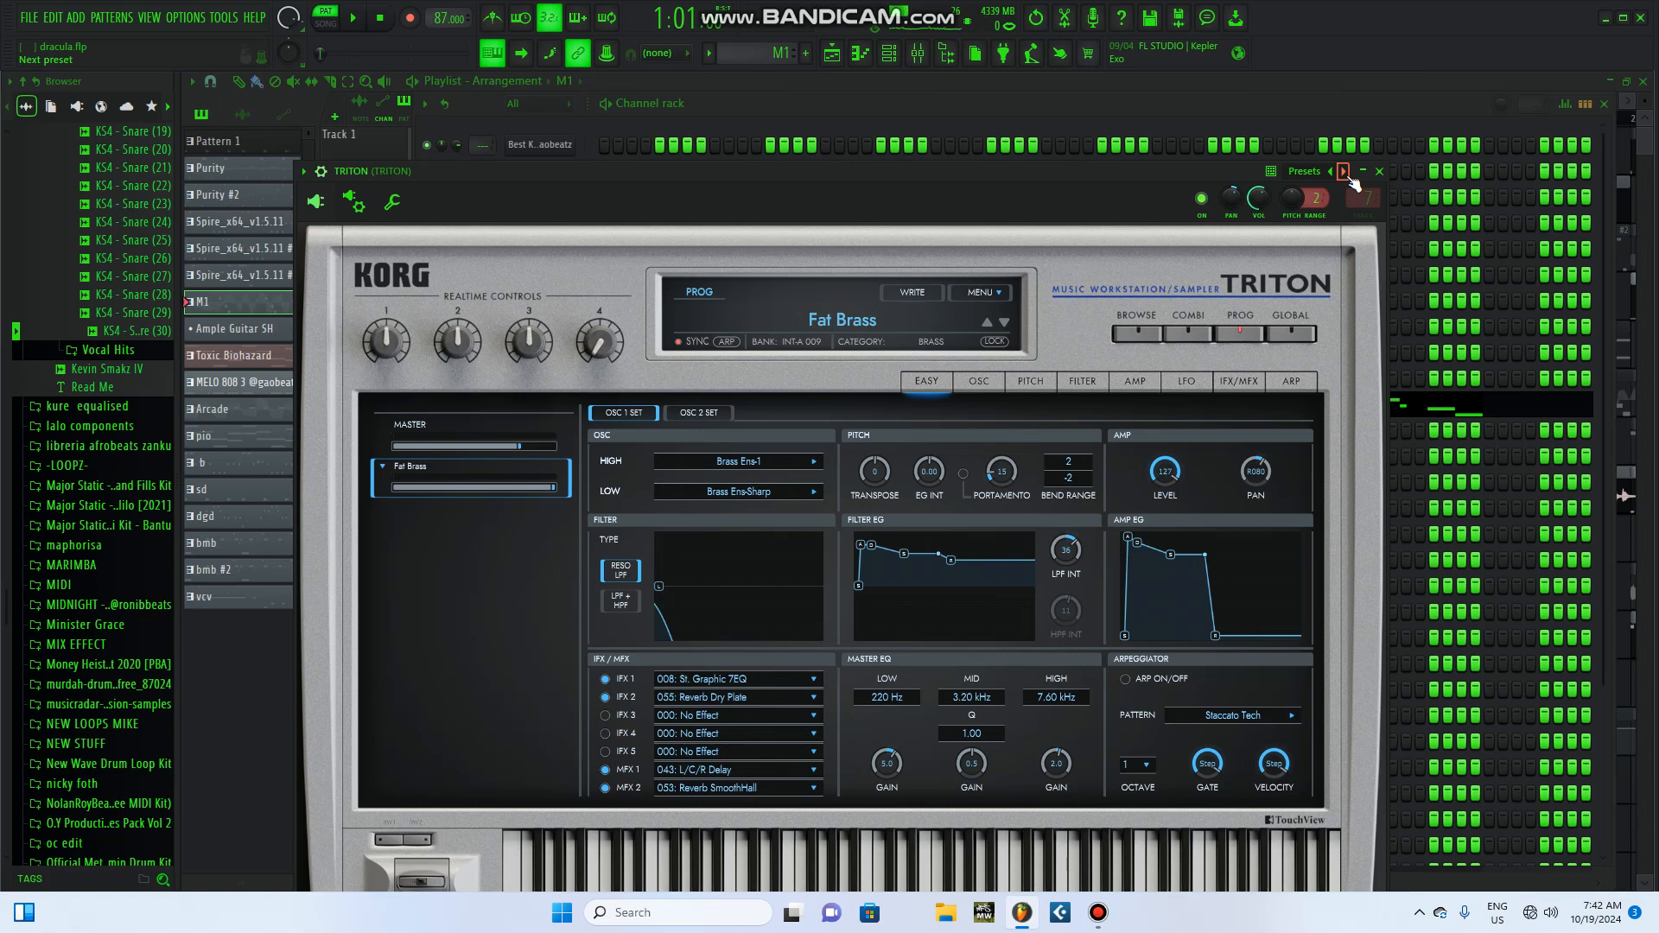
left_click_drag(1090, 173, 1112, 112)
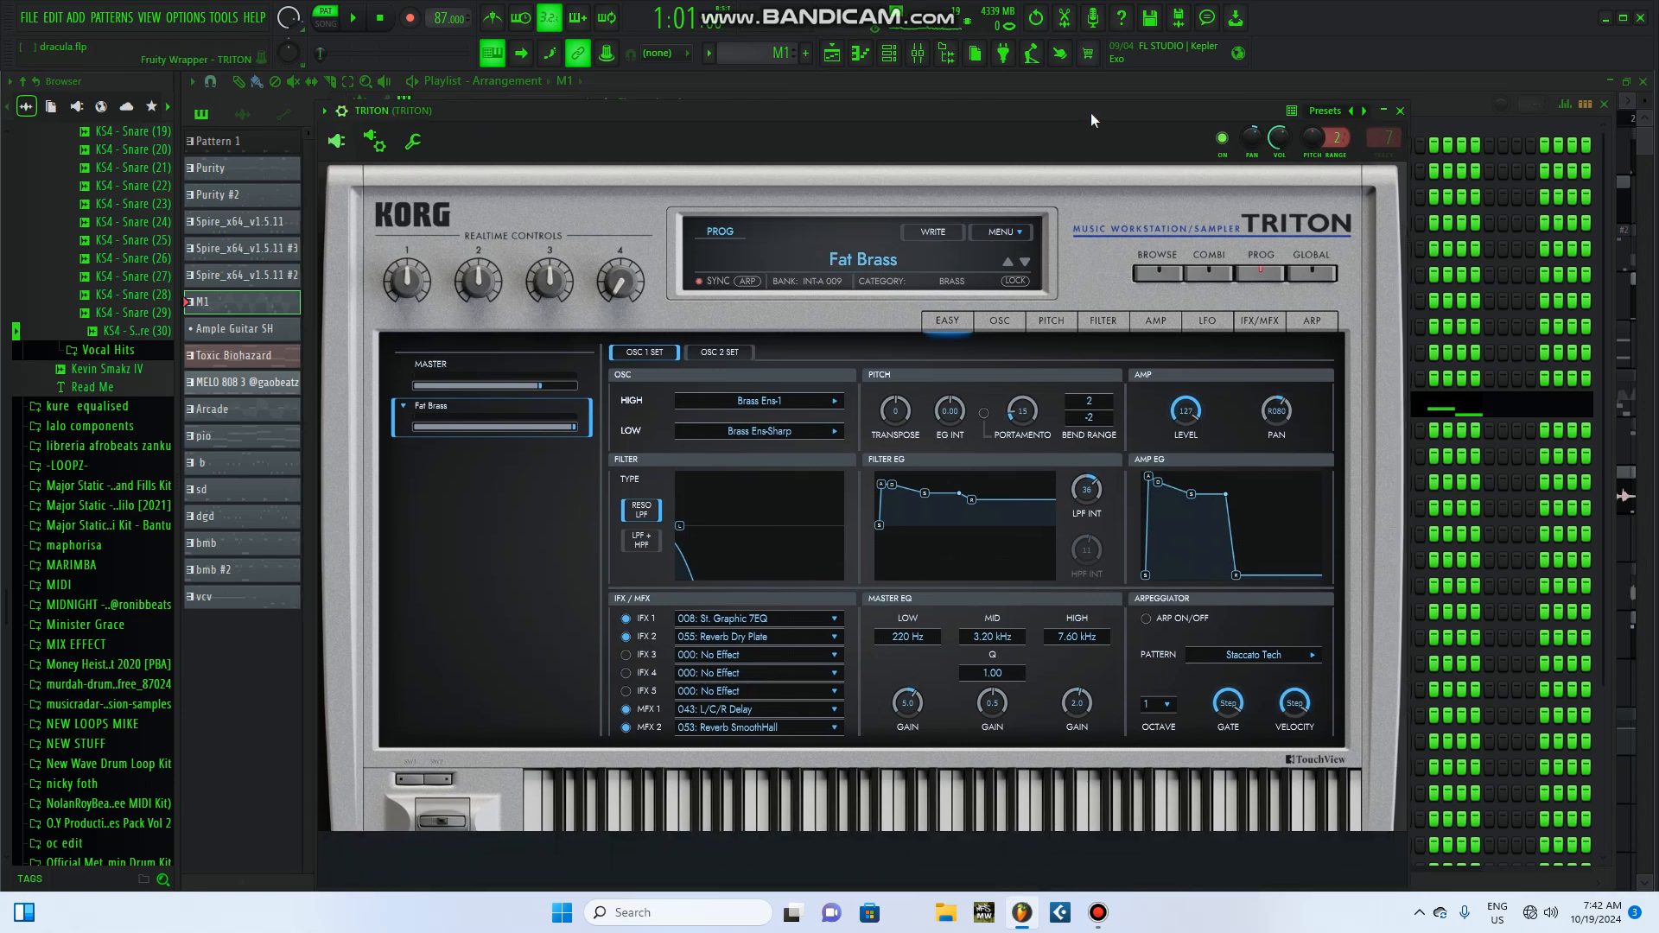
left_click(1400, 112)
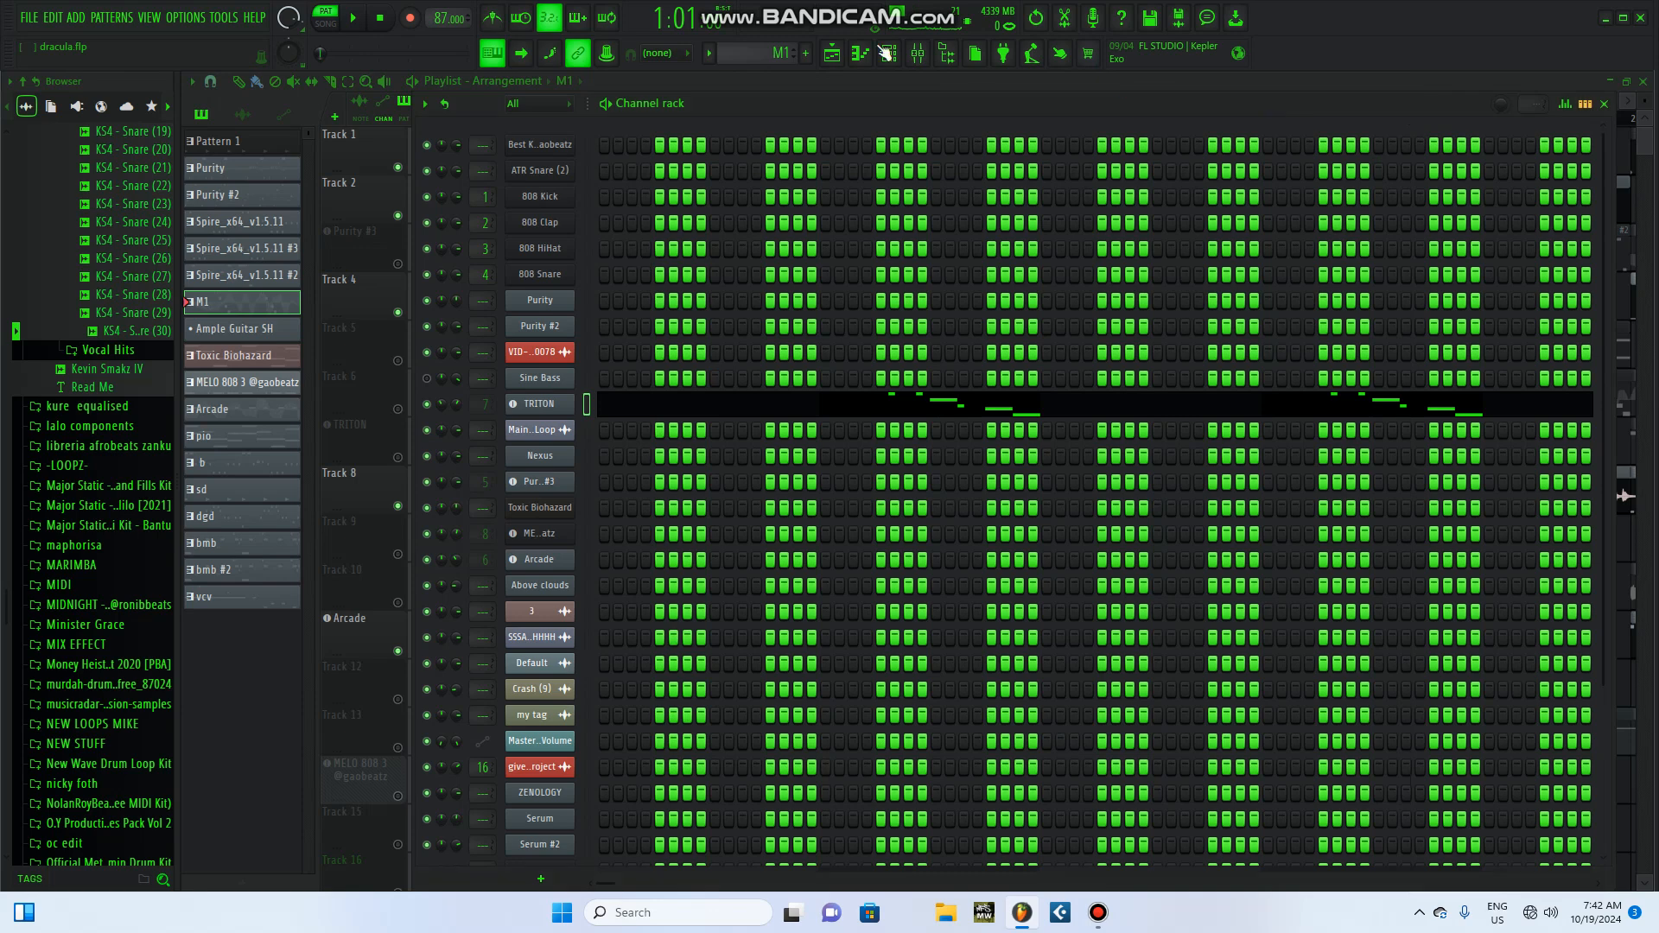
Step: Return to the playlist, play the song from bar 9, and unmute the Purity #3 track during playback before stopping
left_click(1604, 103)
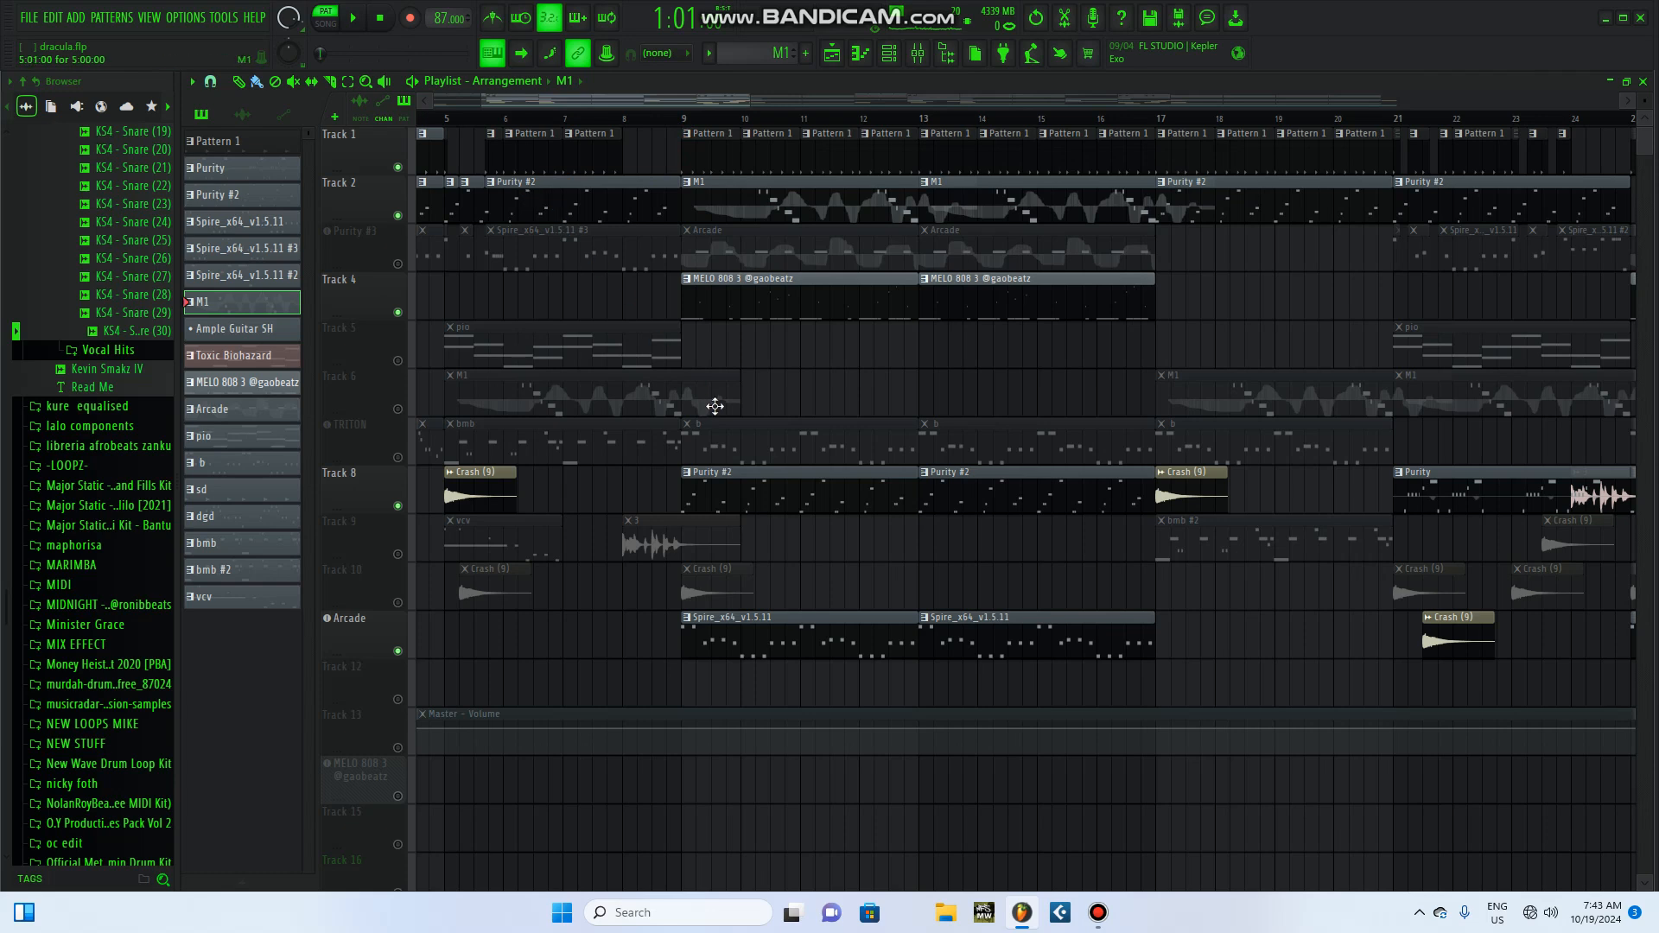
left_click(682, 120)
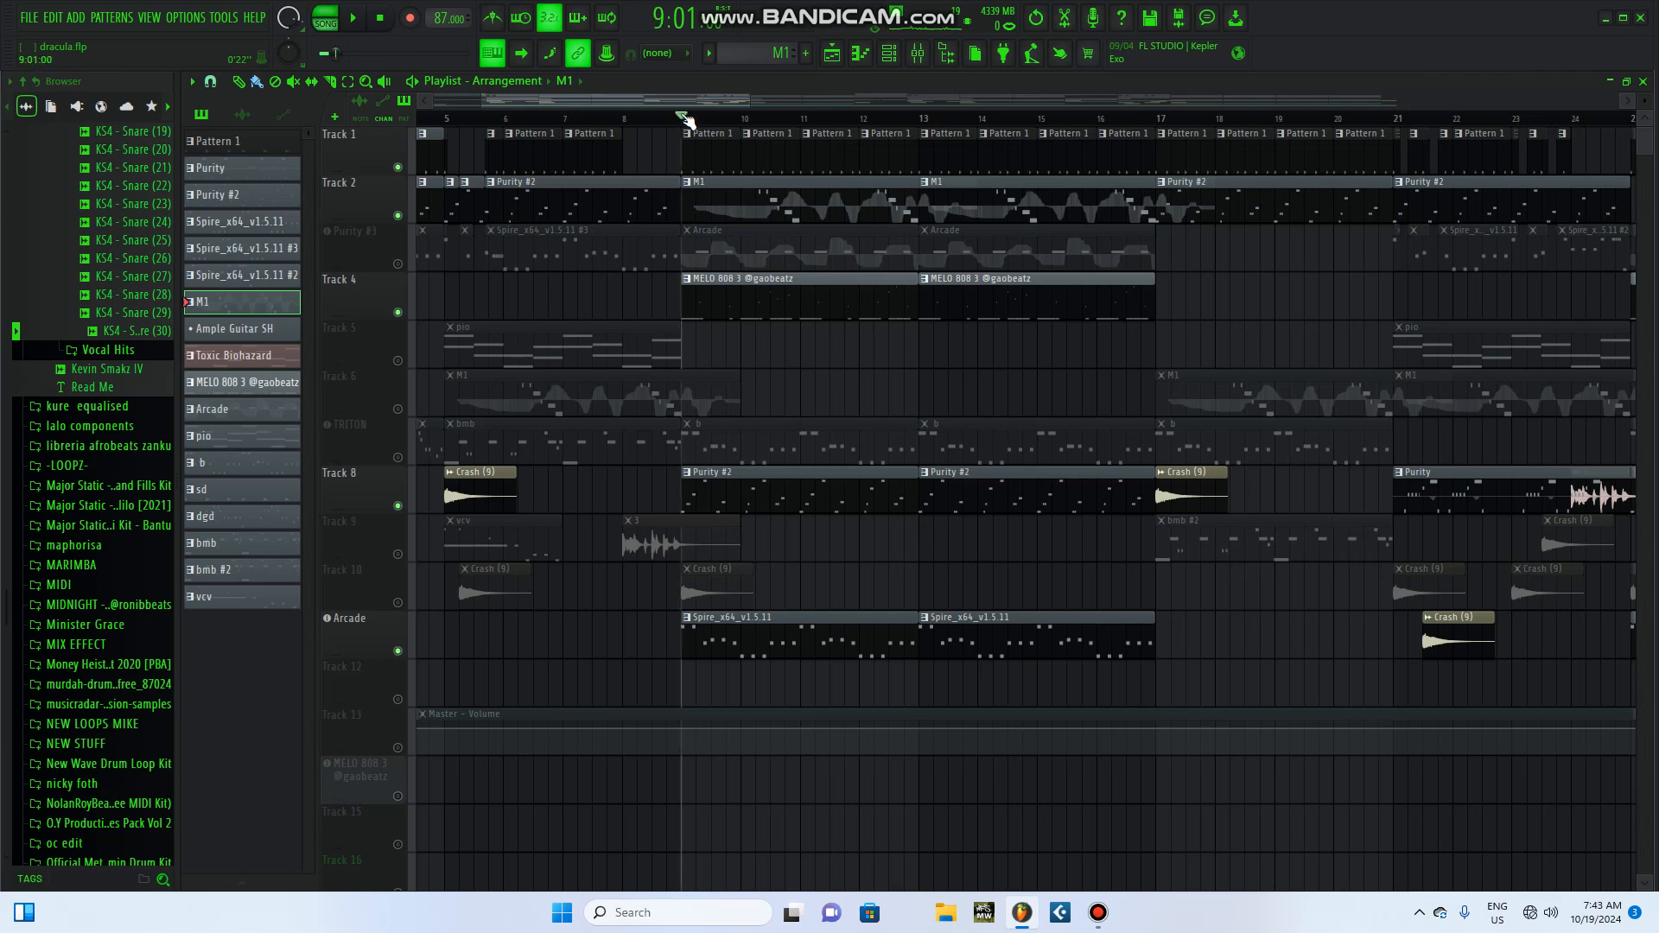
left_click(370, 22)
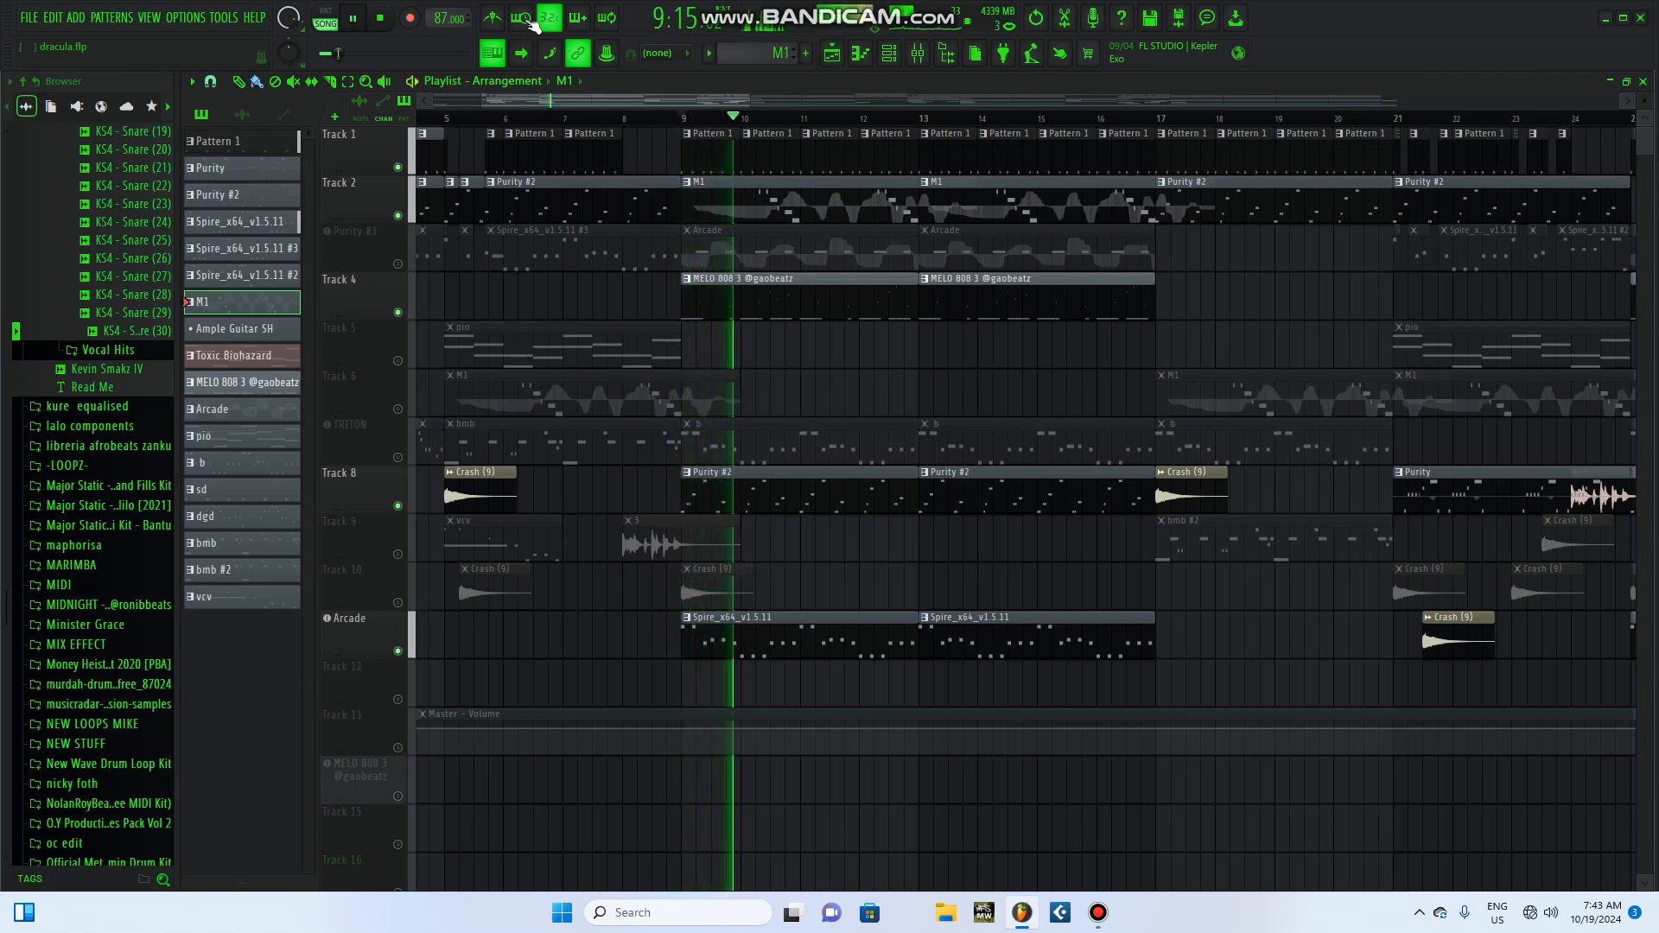
left_click(404, 261)
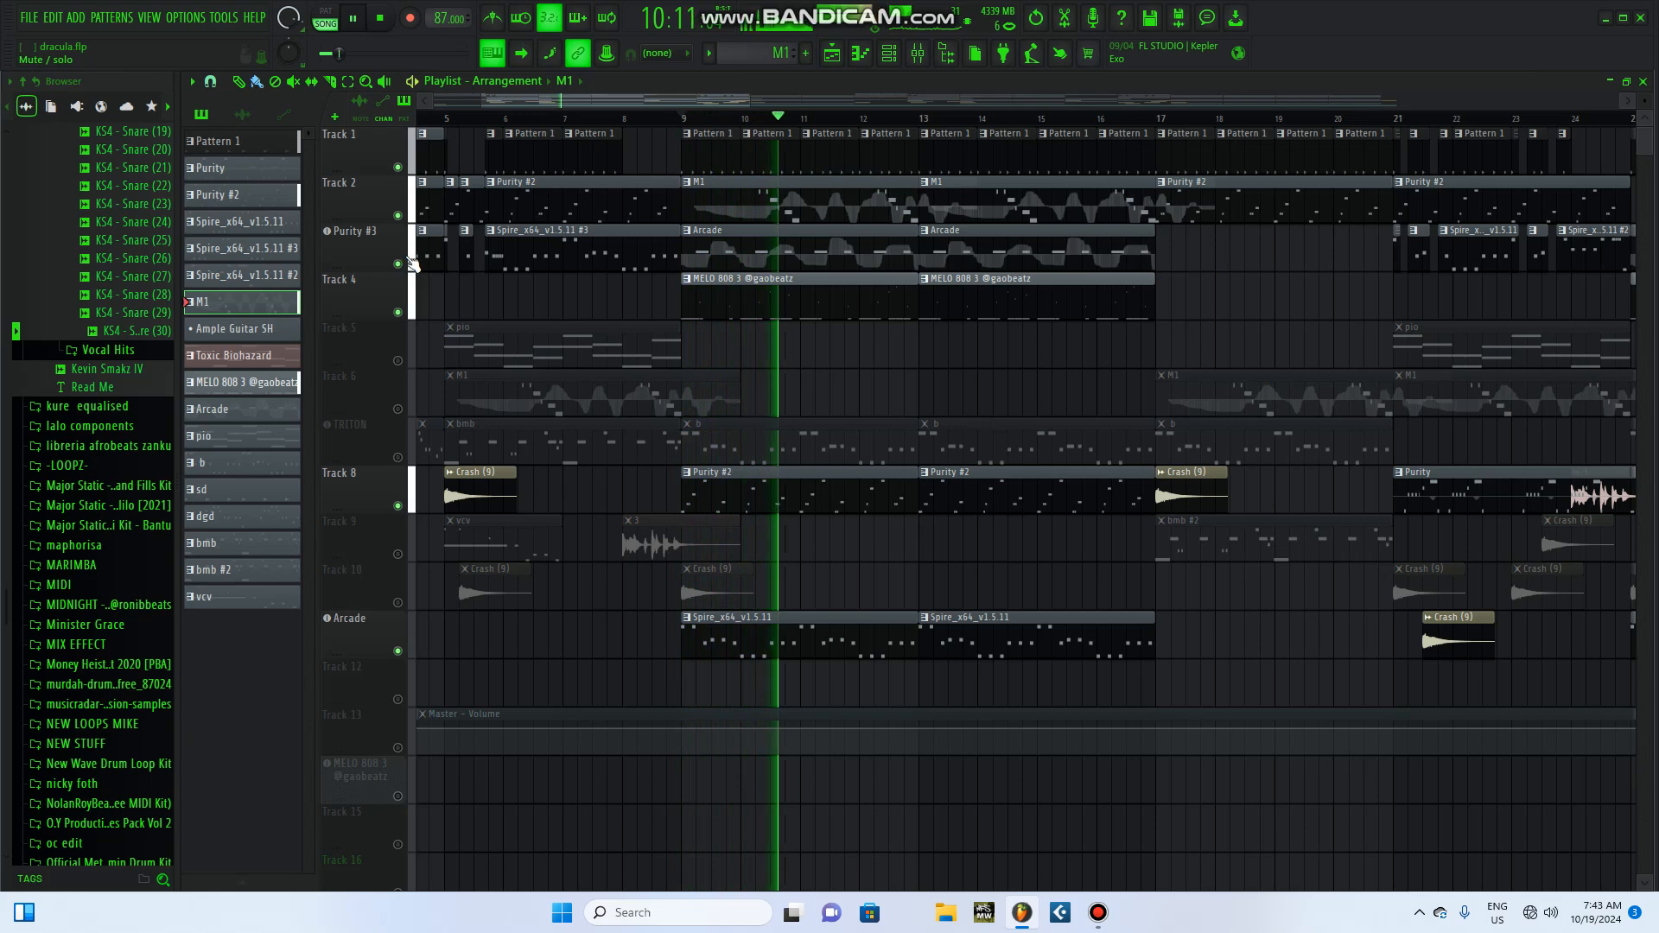
left_click(396, 19)
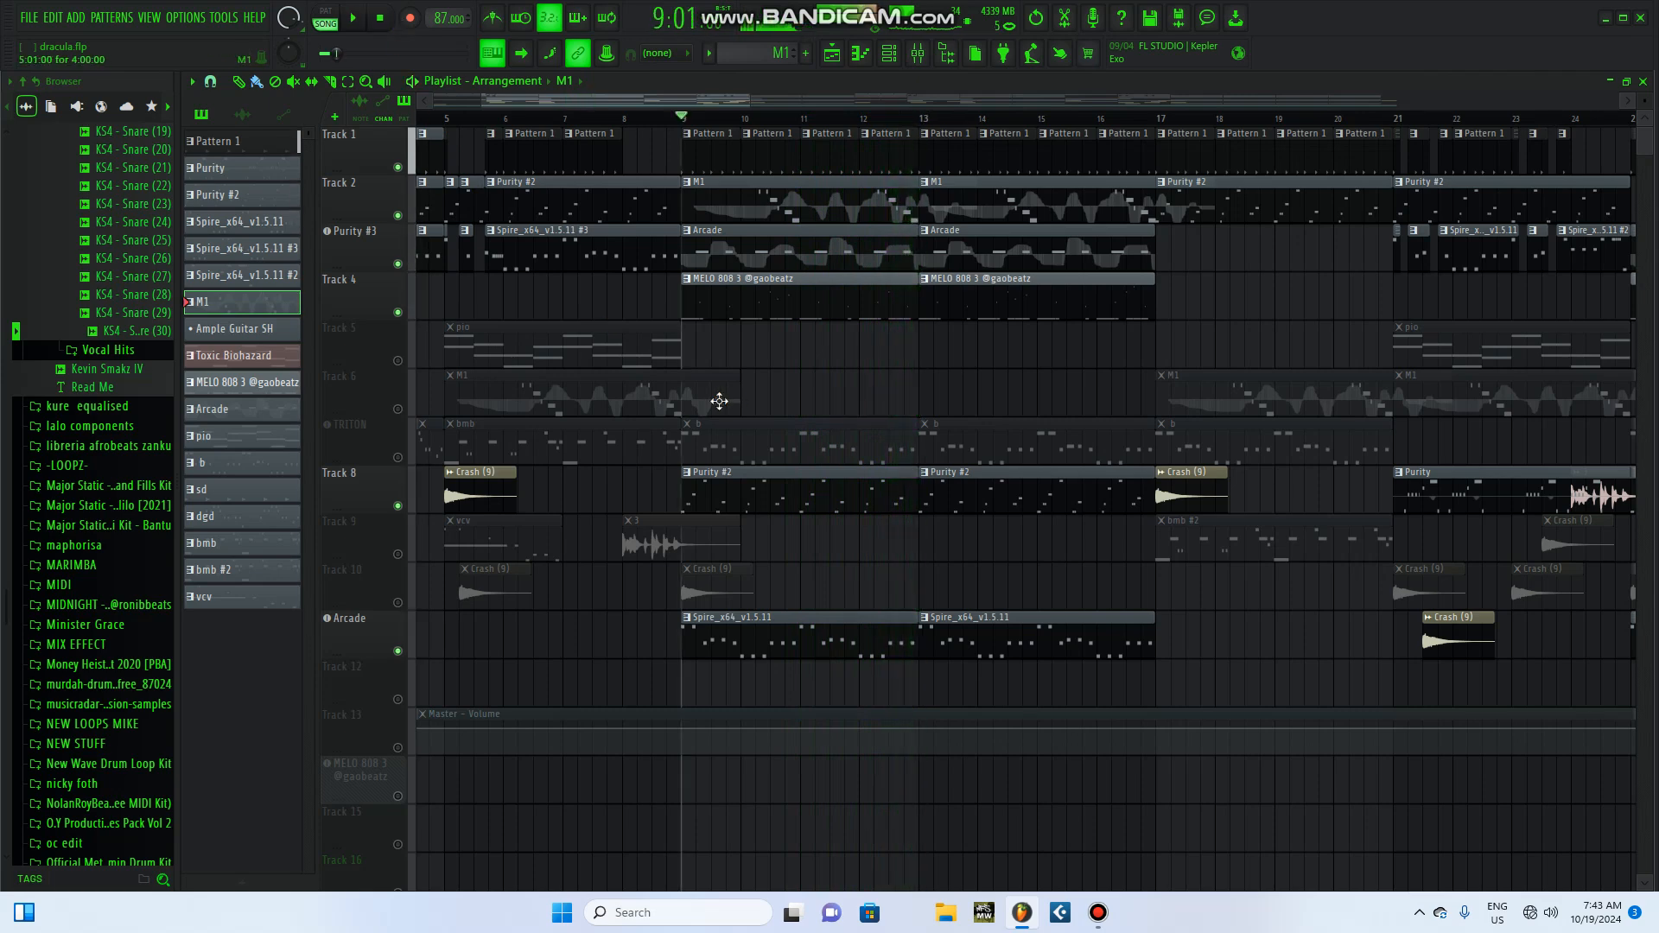
Step: Unmute the TRITON track, play the song from bar 9, and solo that track during playback
left_click(397, 458)
left_click(358, 21)
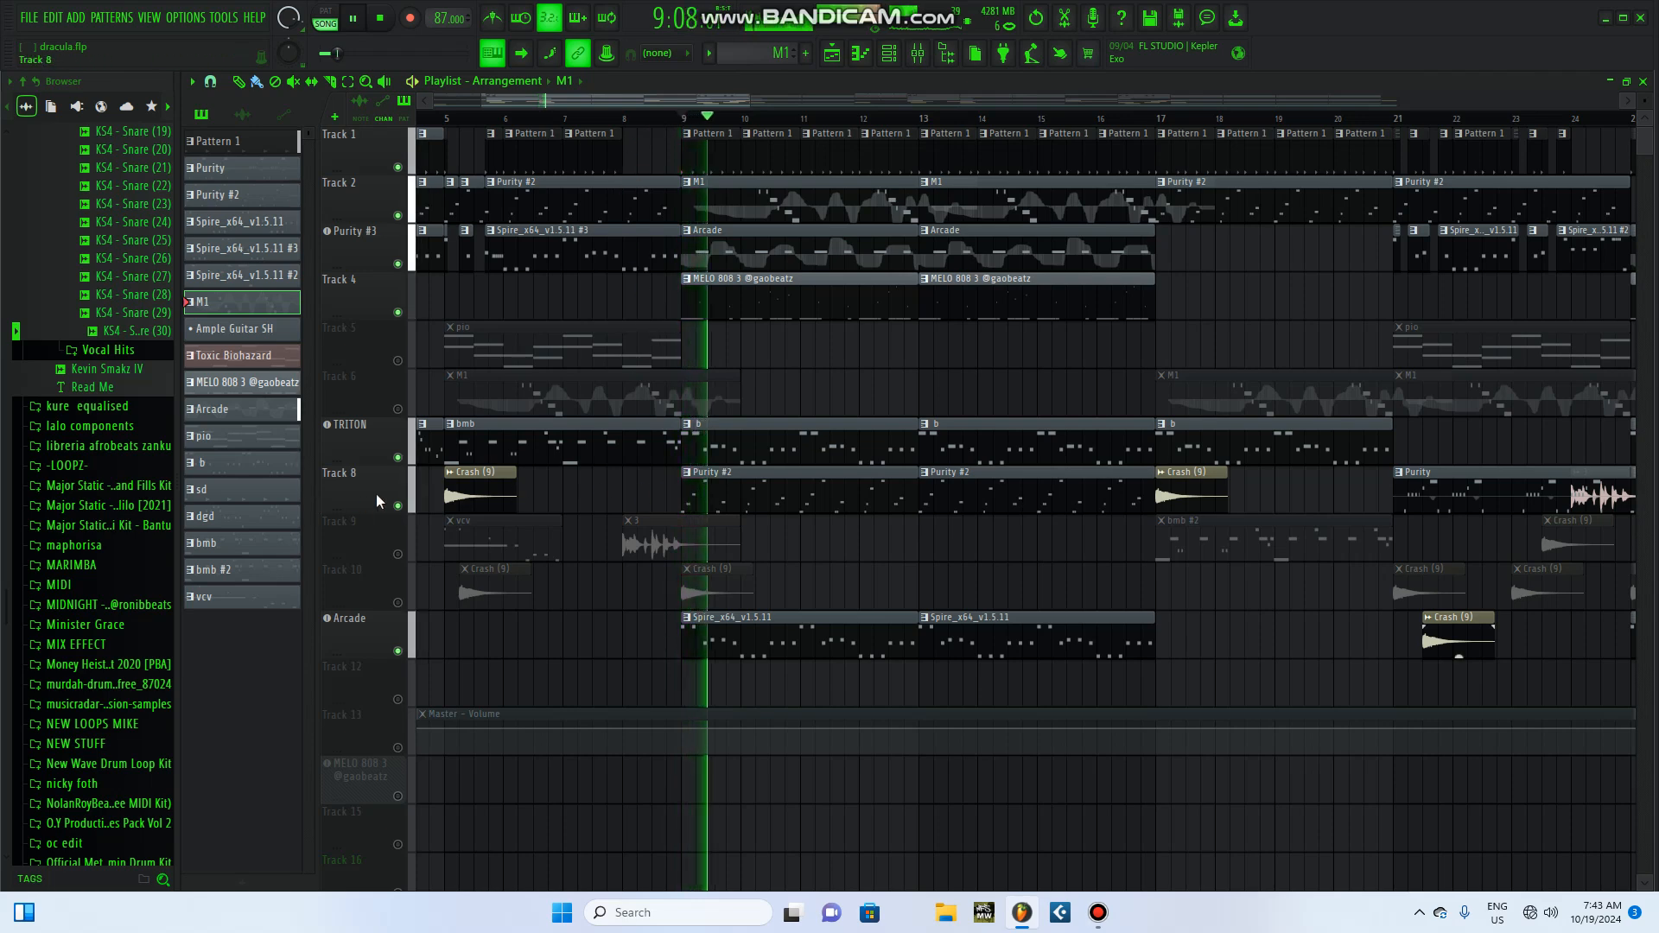
right_click(398, 459)
left_click(398, 458, "ctrl")
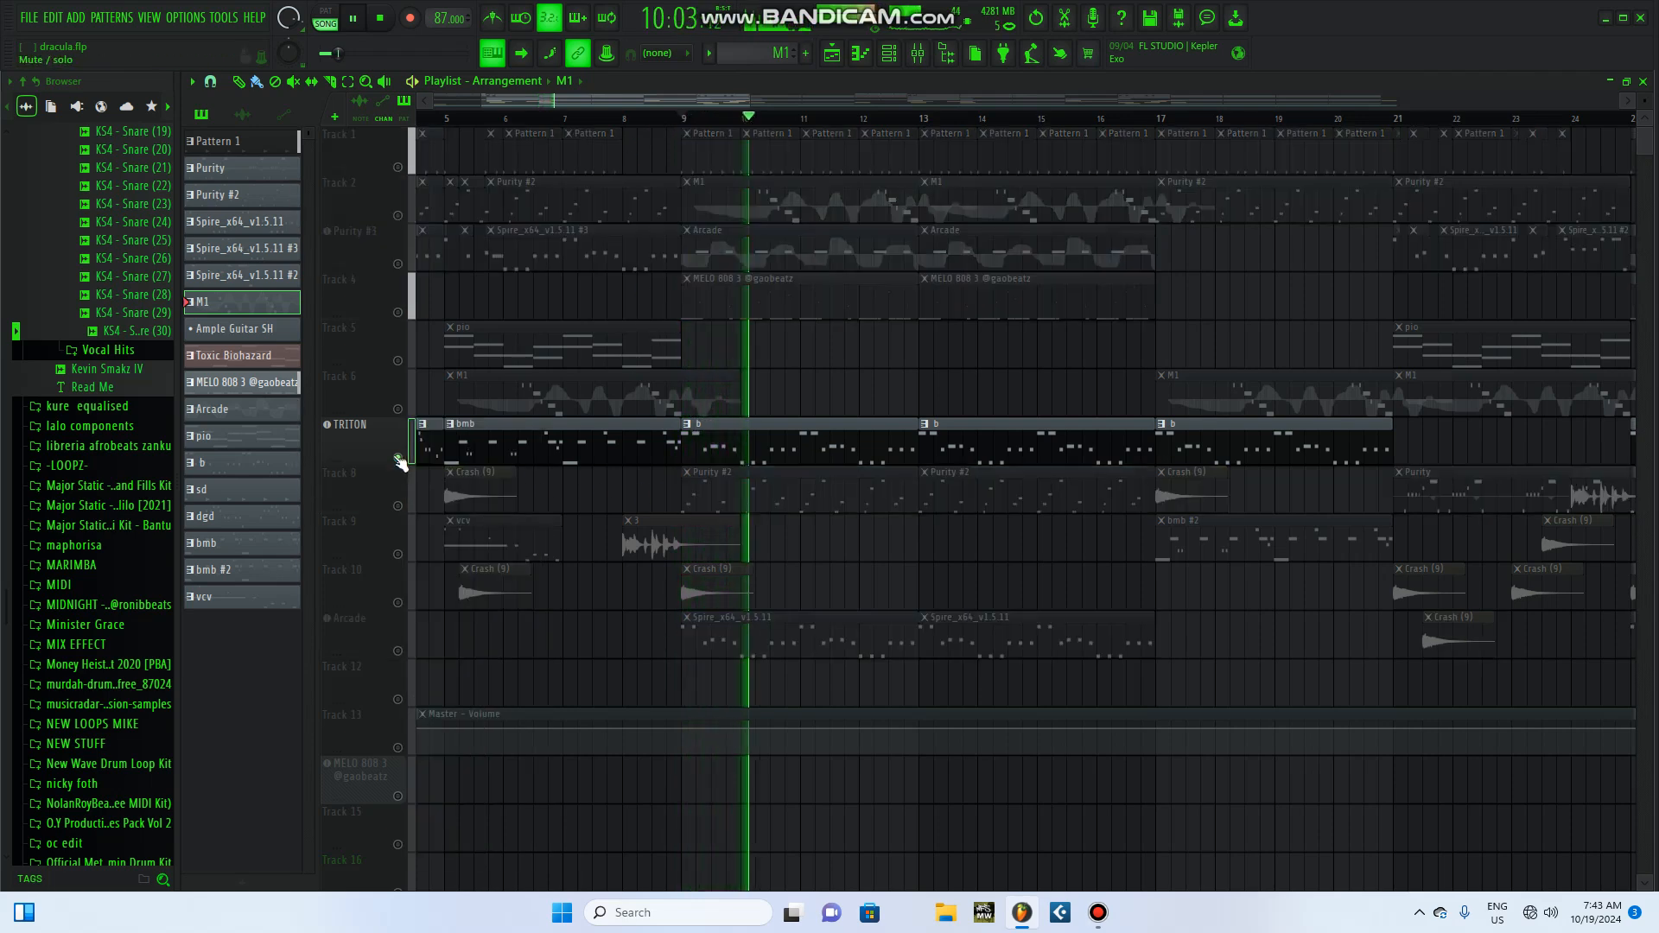
Step: Display the TRITON track's b pattern in the channel rack and show its Serum instrument before stopping playback
left_click(793, 454)
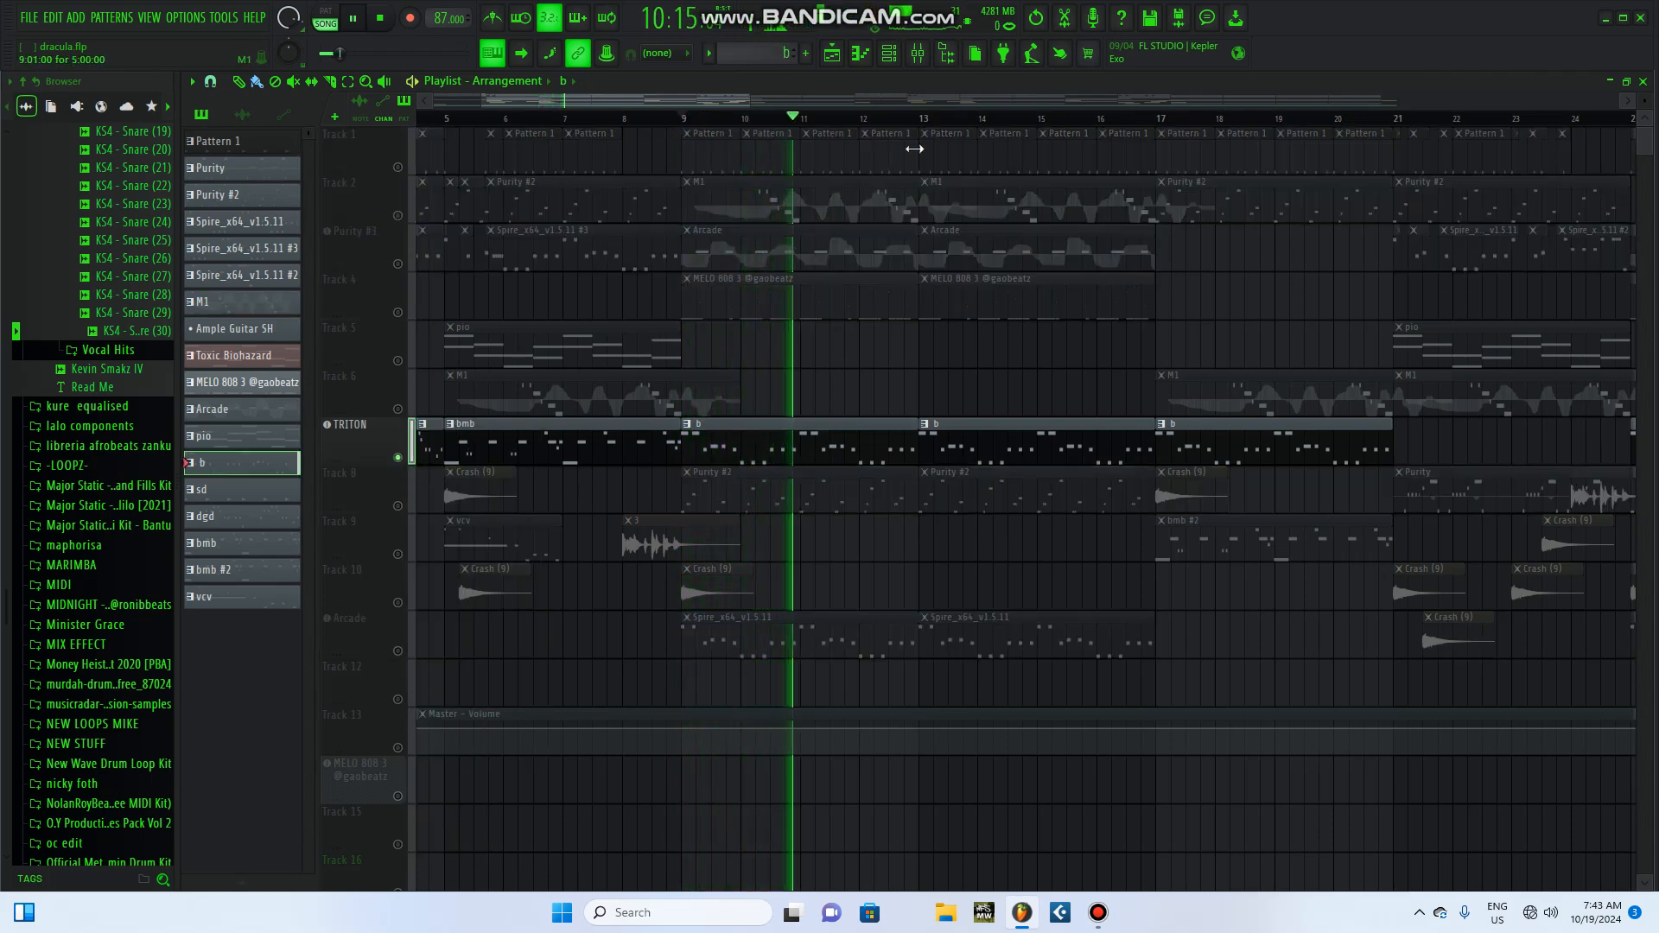
left_click(889, 54)
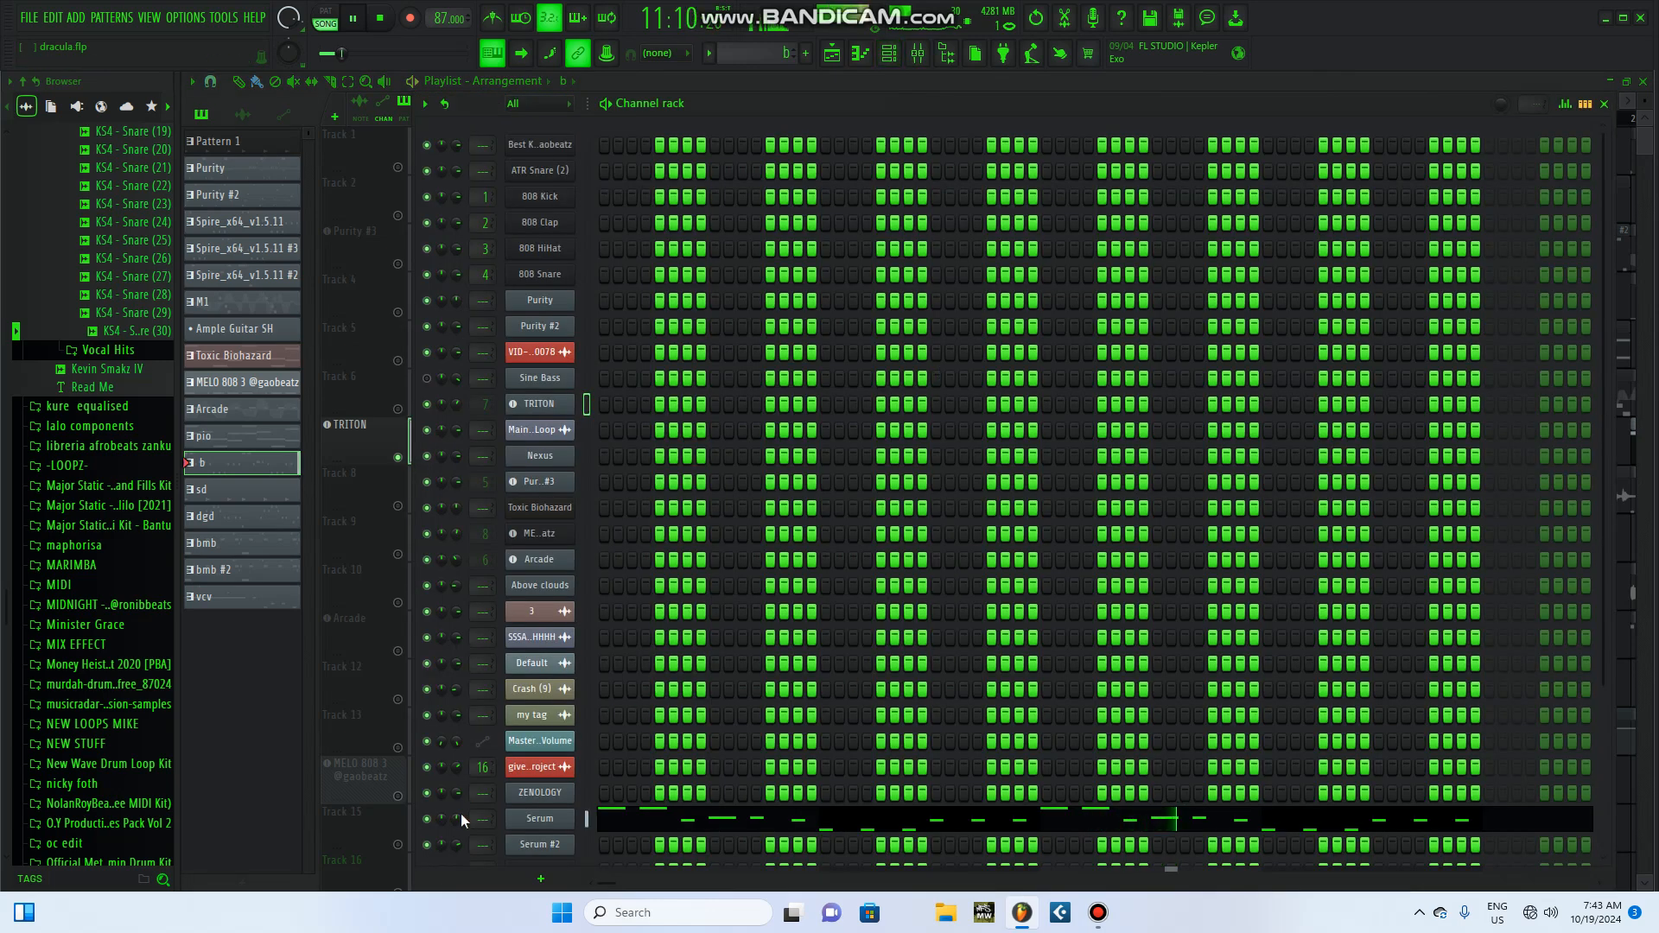
left_click(540, 818)
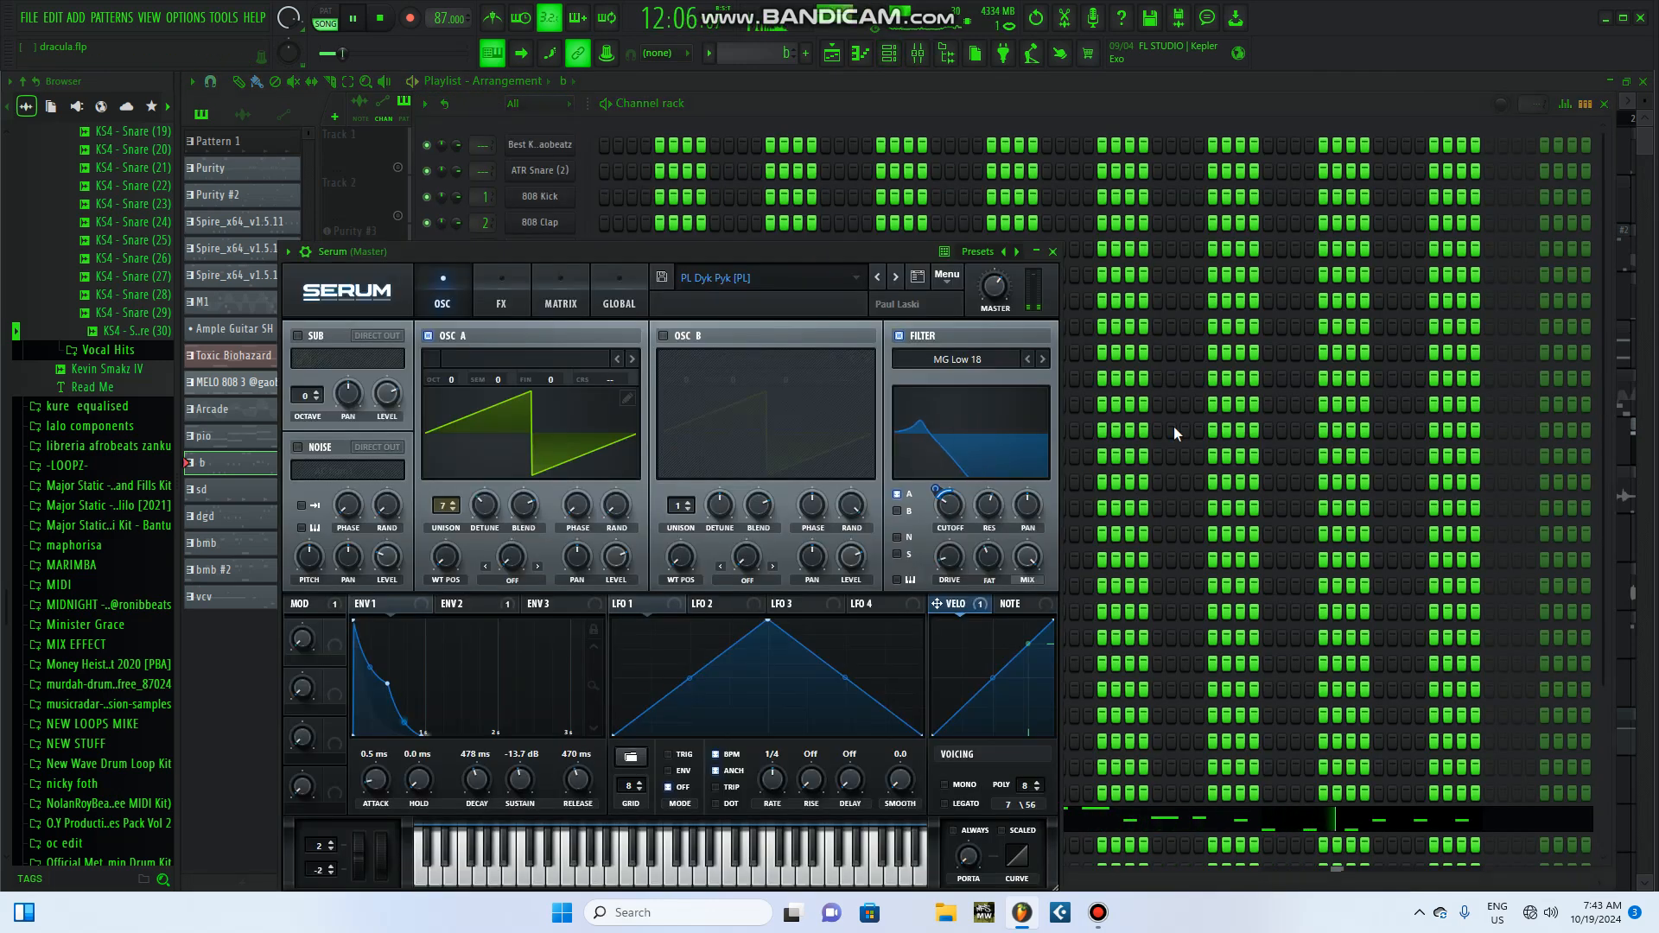
left_click(383, 18)
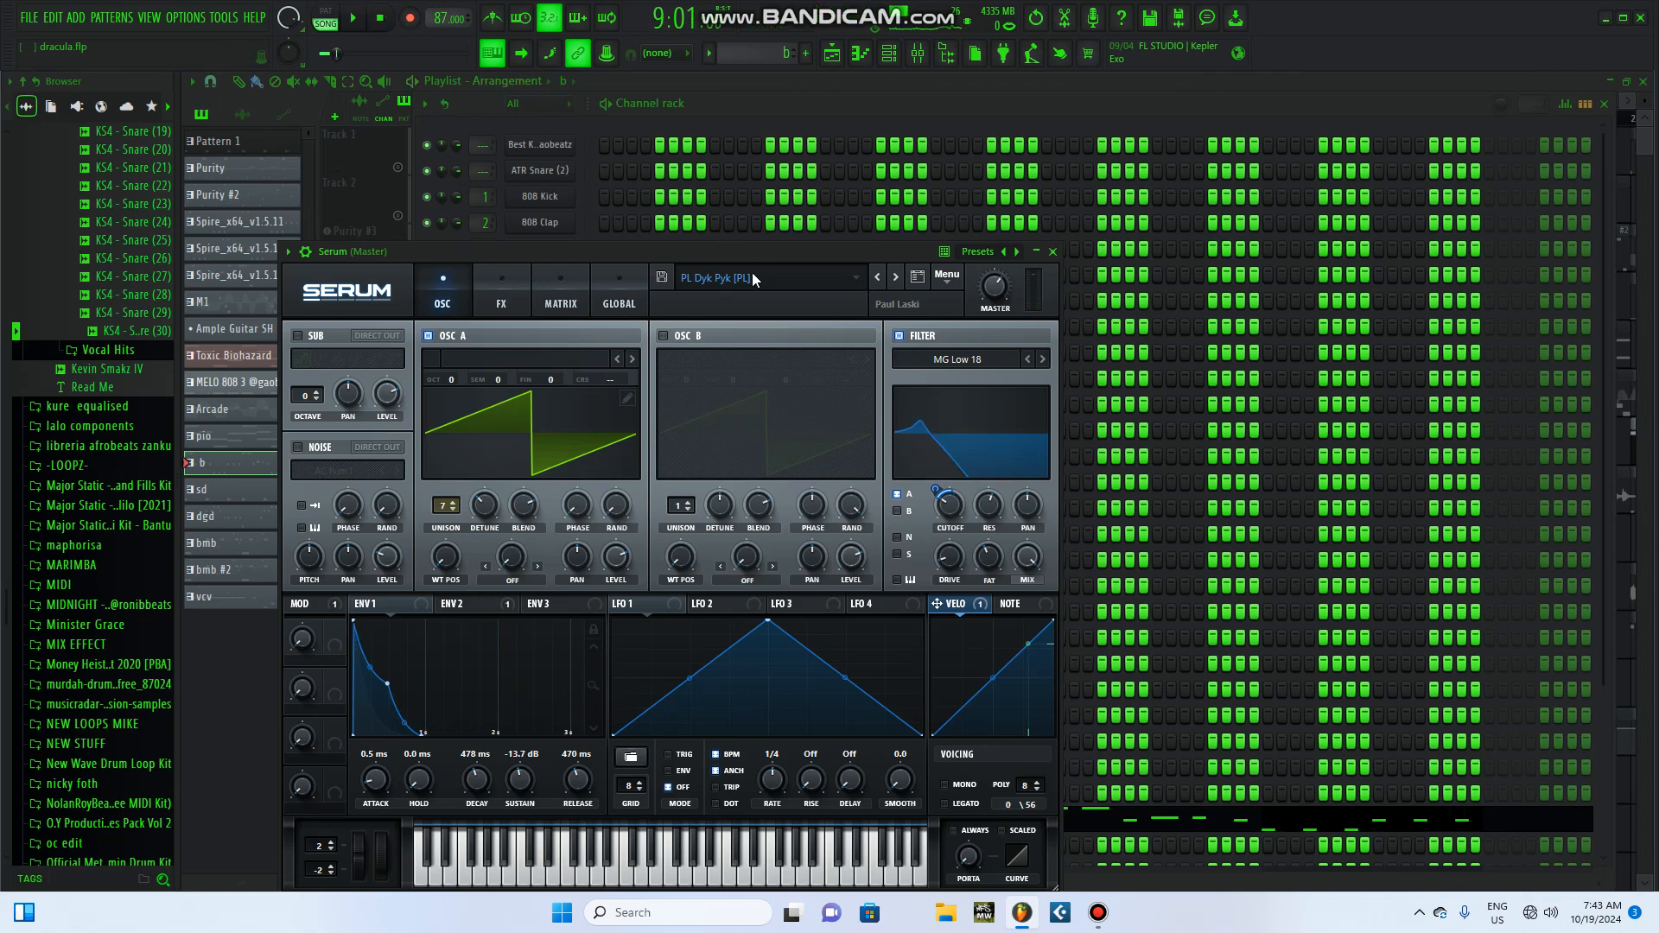
Step: Close Serum and play the b pattern alone in pattern mode, returning to the playlist before stopping
left_click(1051, 252)
key("l")
key("space")
left_click(1607, 102)
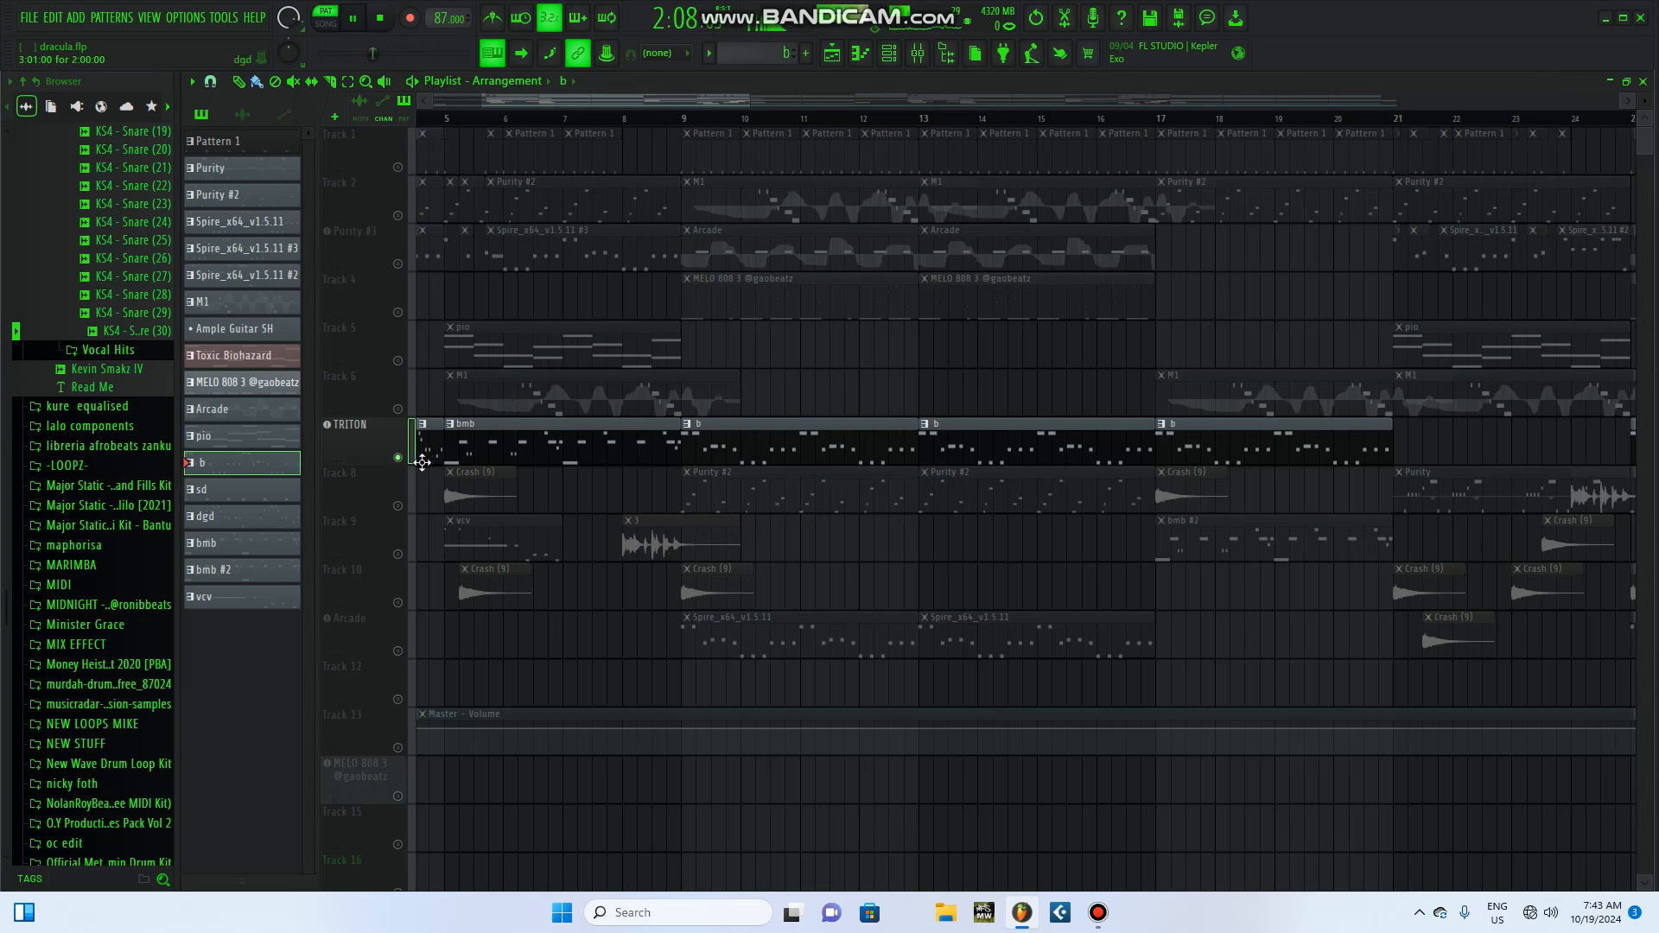
left_click(388, 26)
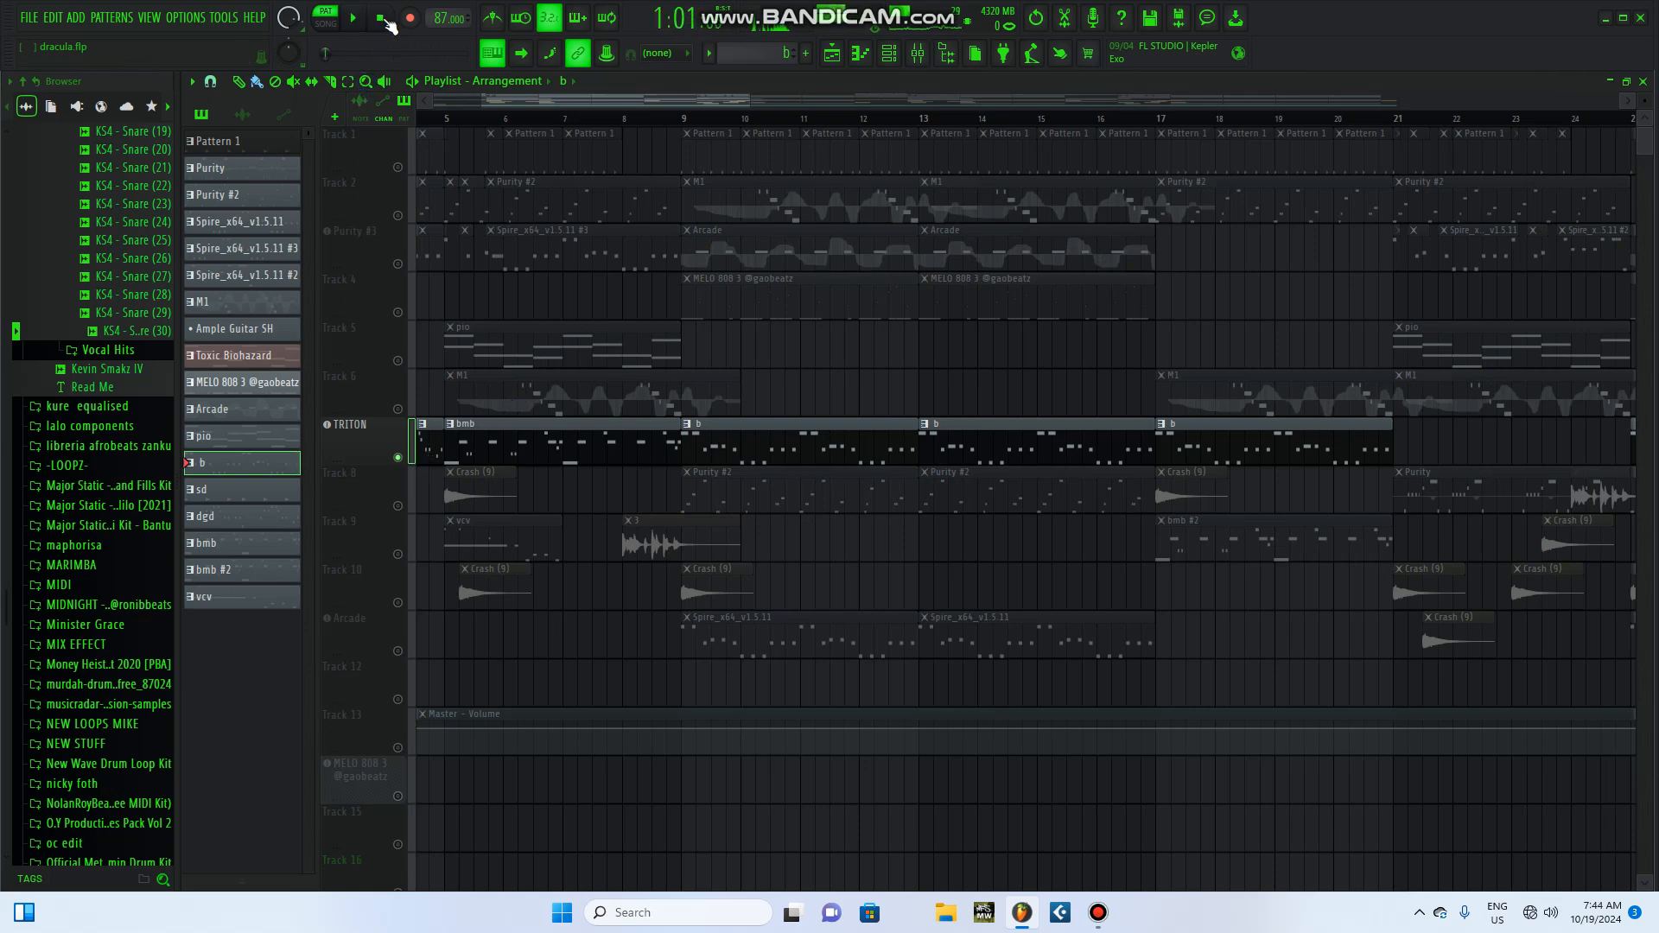
Step: Unsolo the TRITON track to bring all tracks back and play the song from just before bar 17, then stop
left_click(398, 458)
left_click(317, 19)
left_click(353, 18)
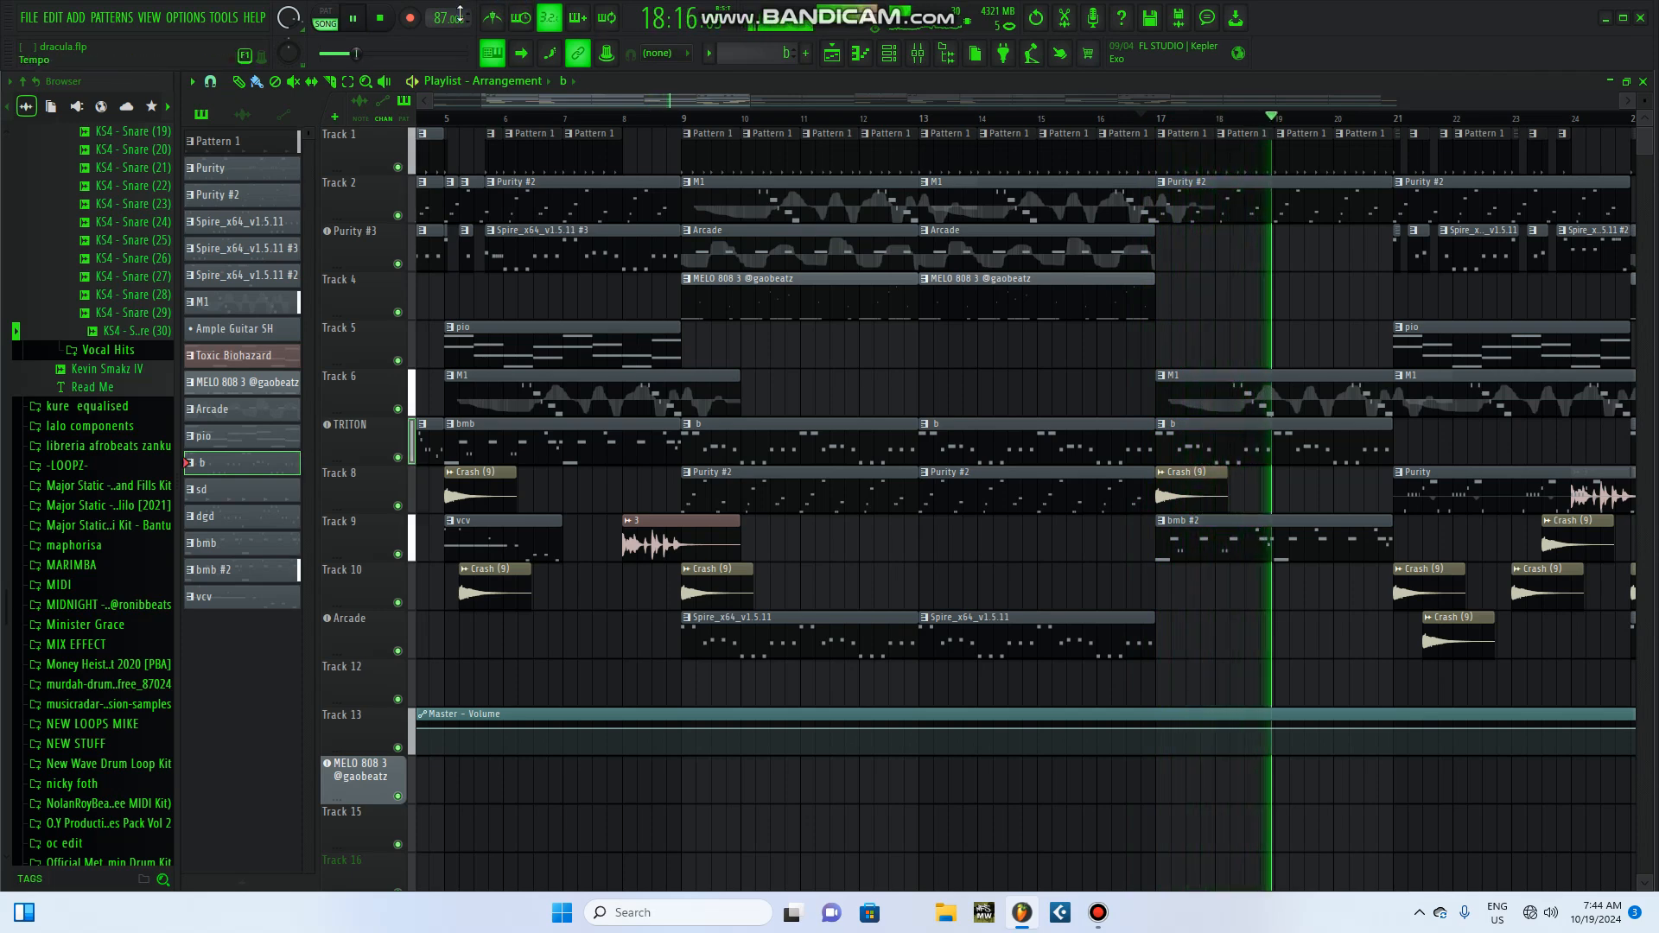
key("space")
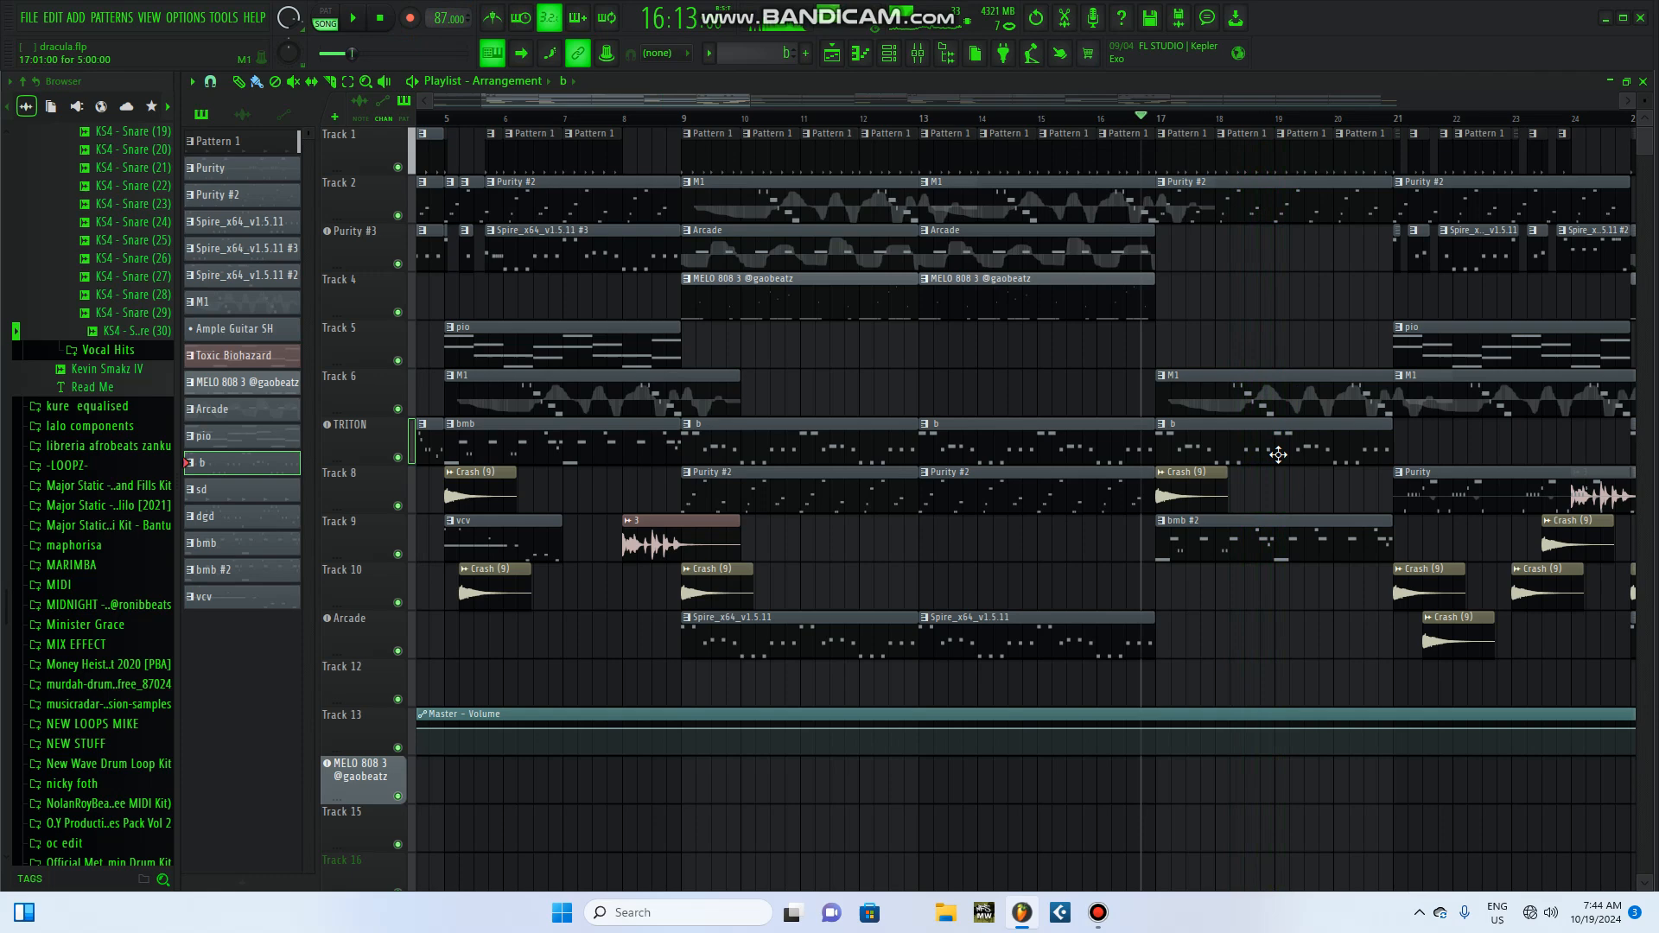
Step: Play Track 9's bmb #2 pattern alone in pattern mode and show the Serum #4 instrument behind it before stopping
left_click(1252, 542)
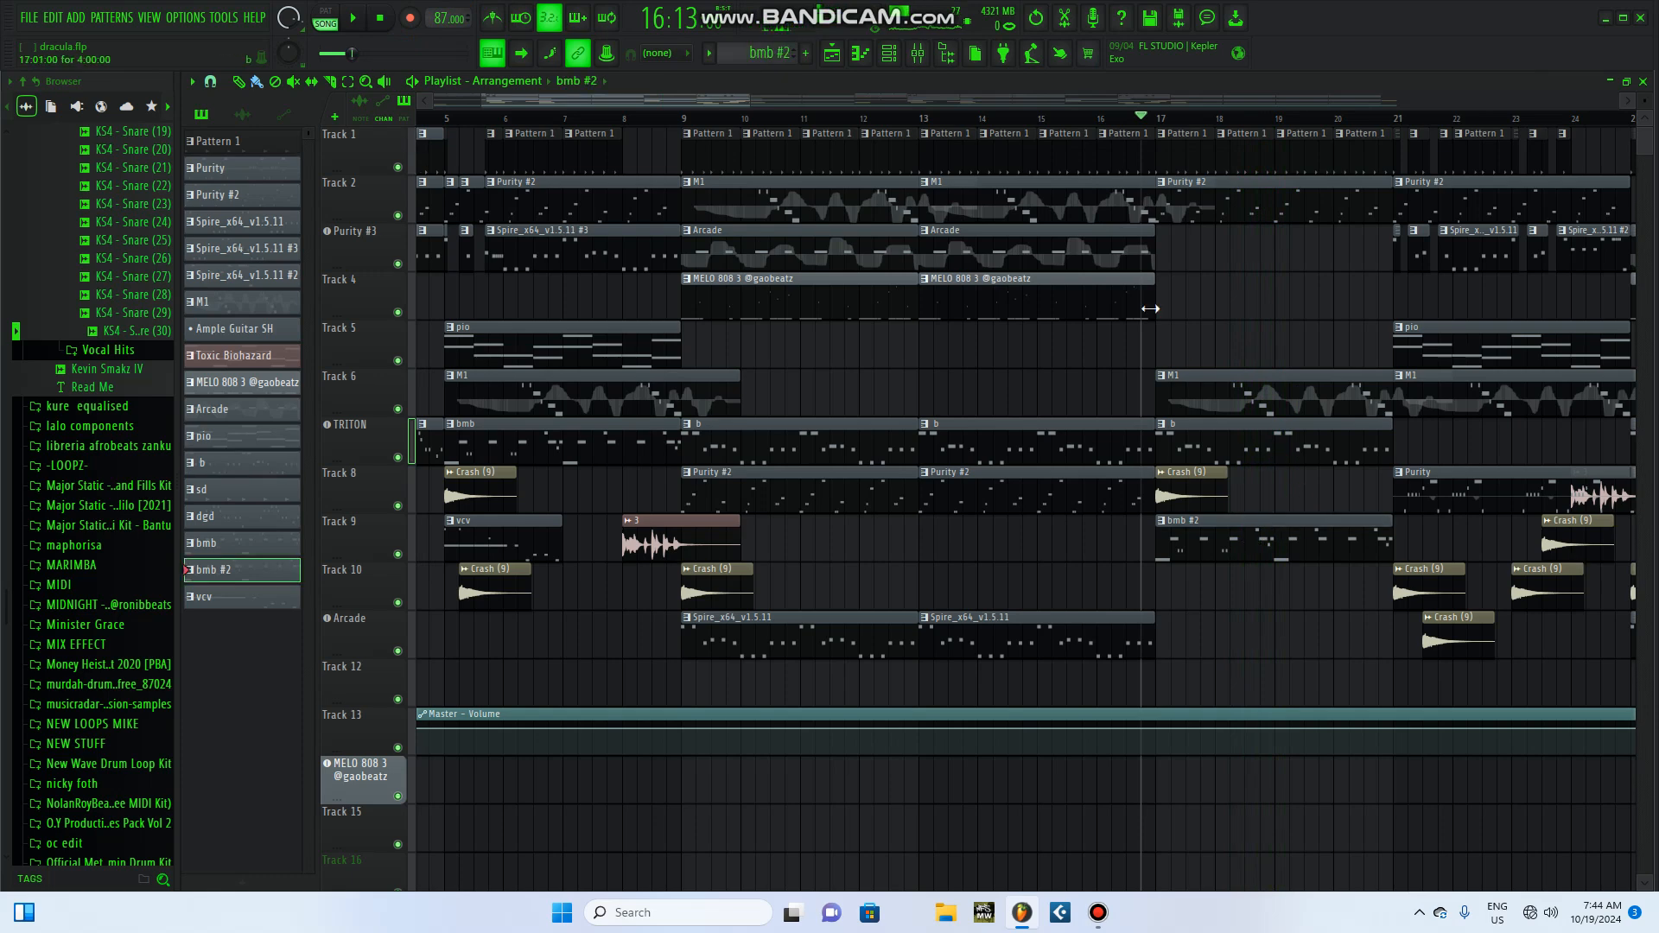
left_click(905, 59)
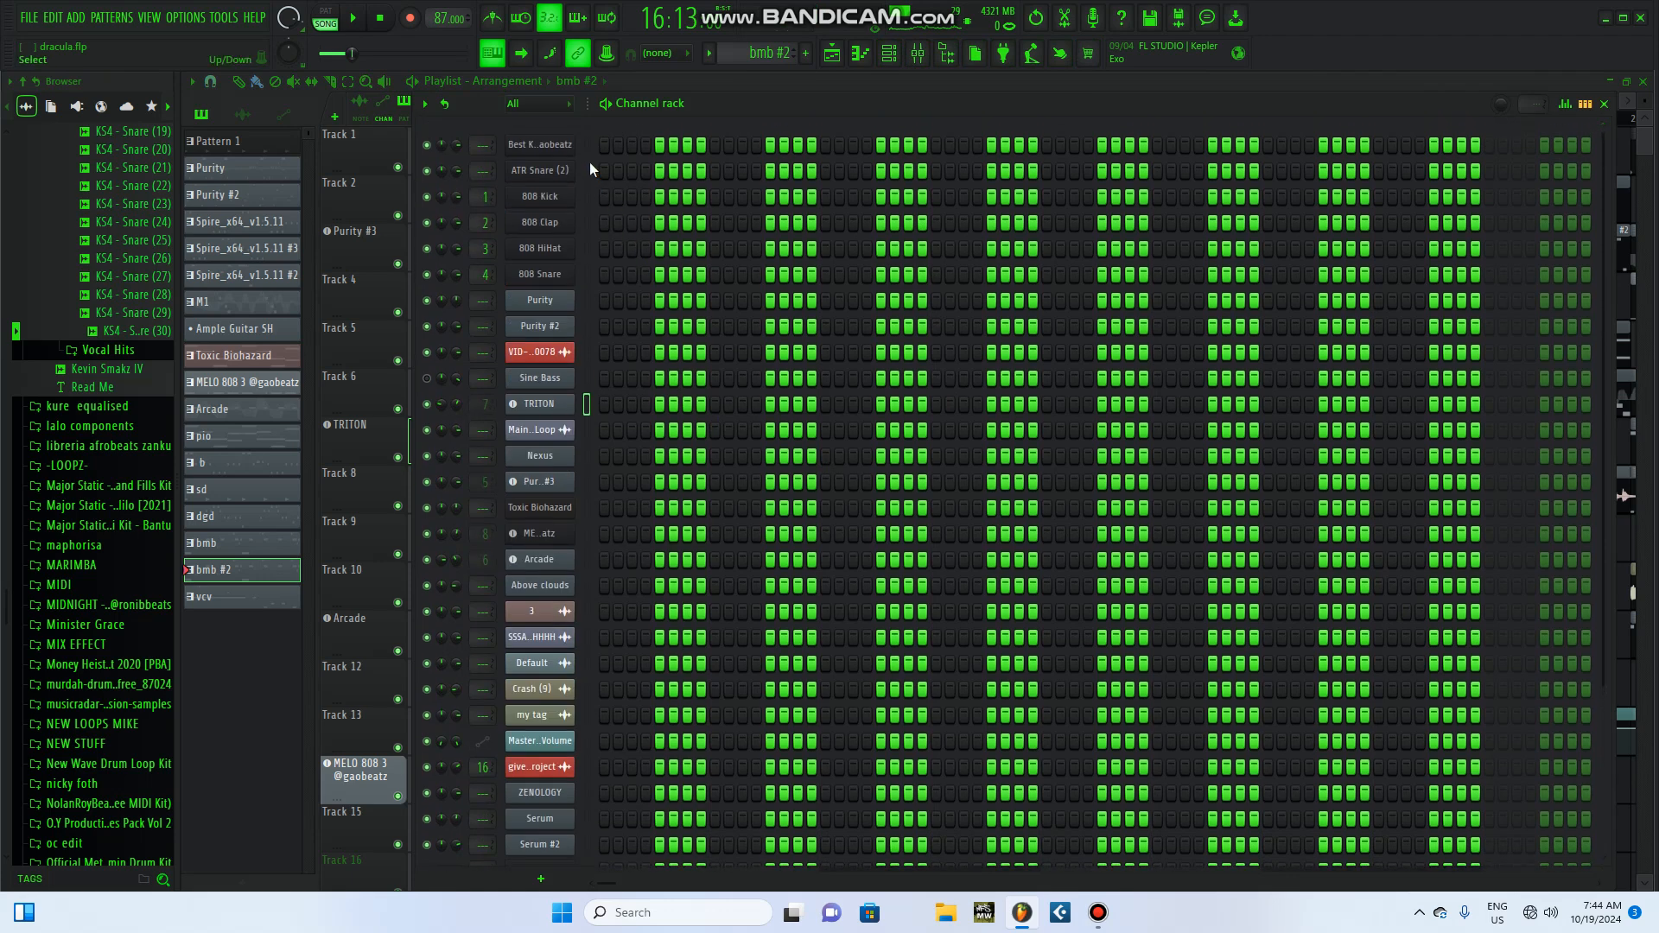
key("l")
key("space")
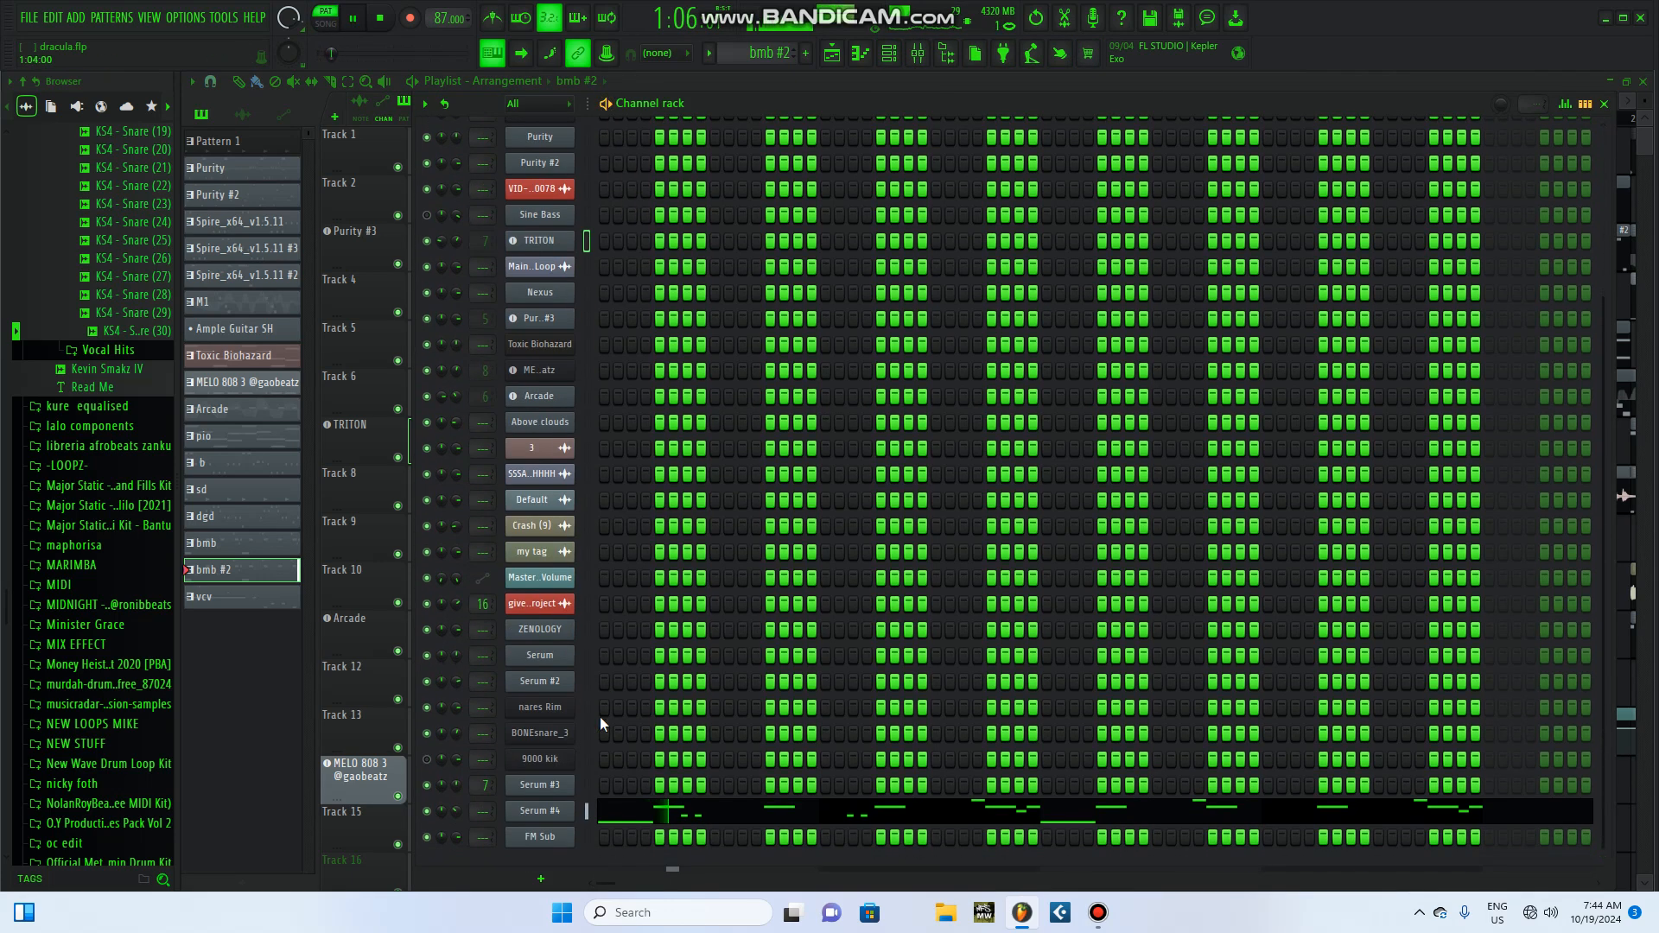
left_click(540, 810)
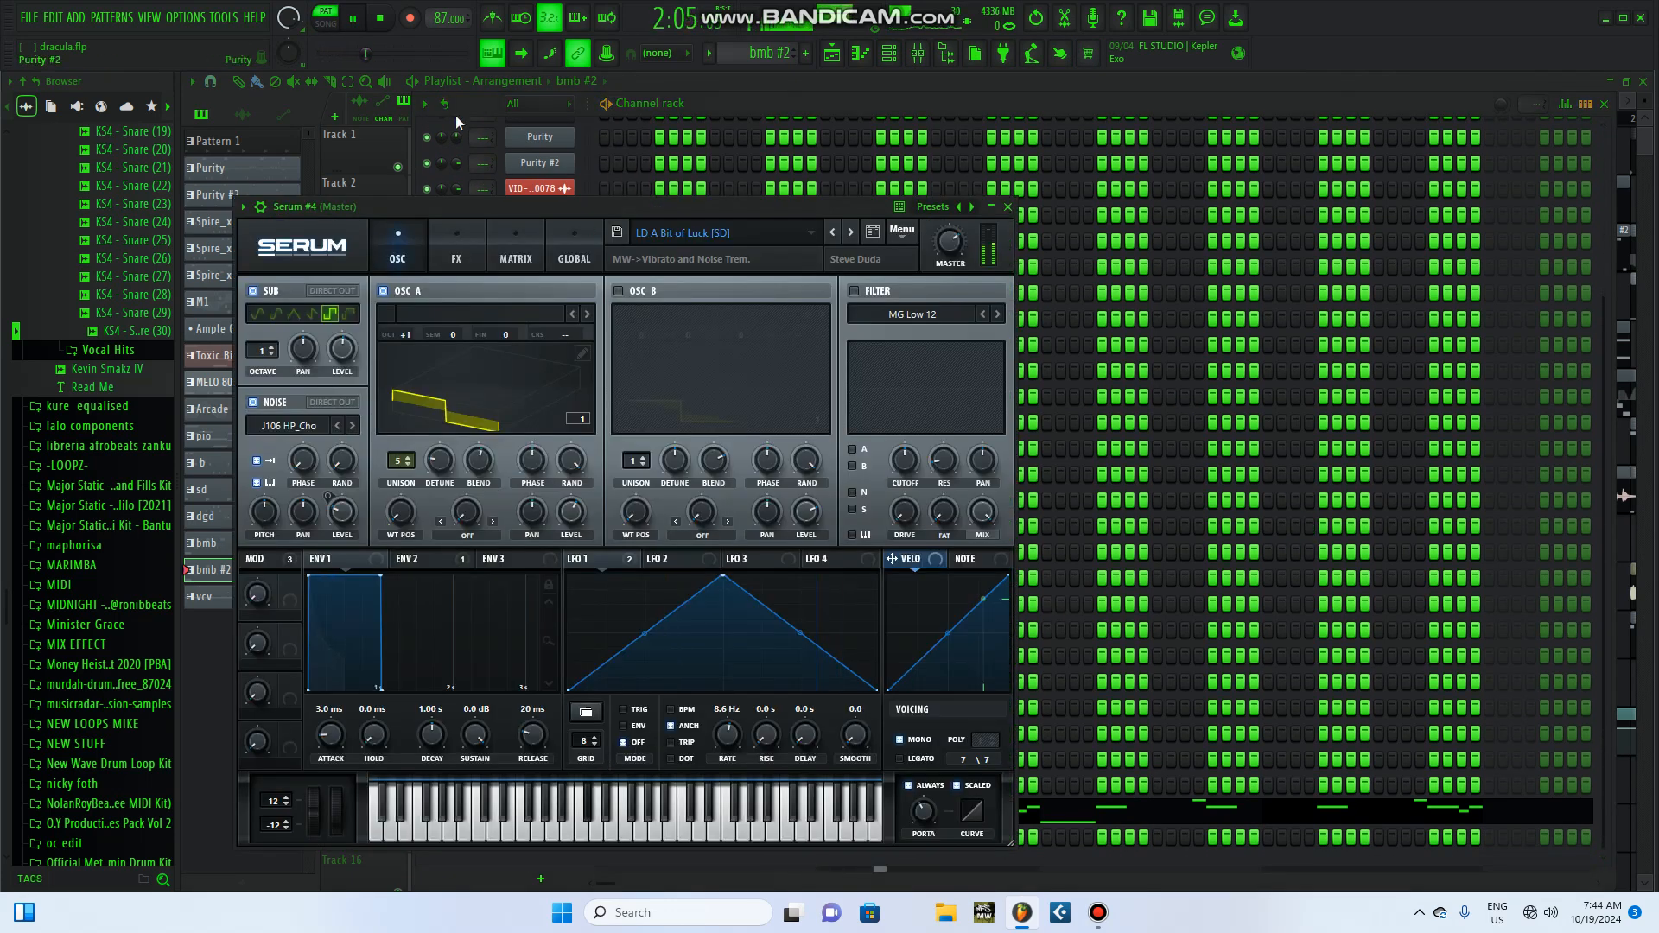
left_click(382, 18)
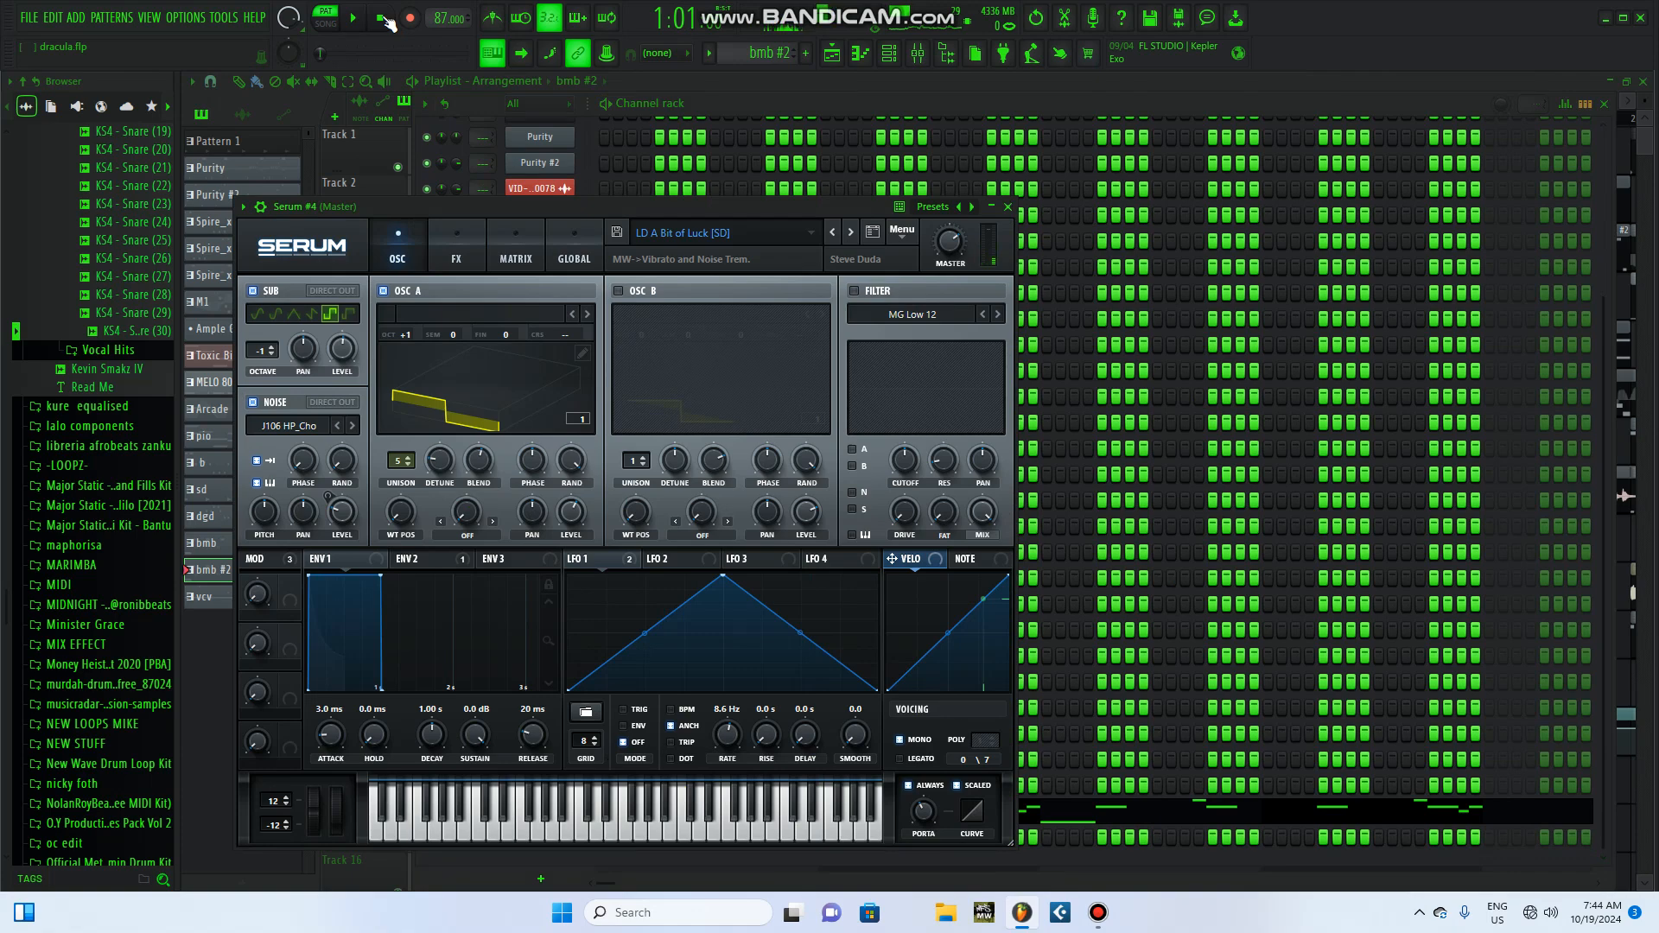